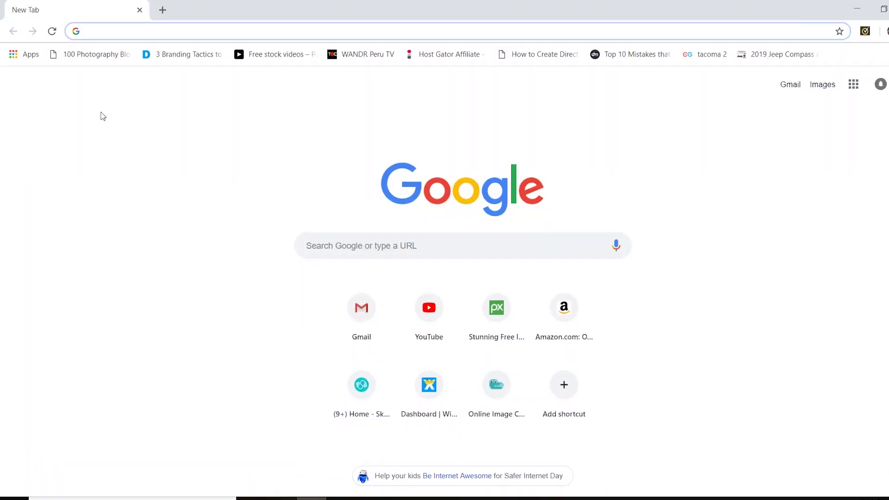
- Go to hostgator.com and scroll the Website Builder page to the Starter and Premium plans
{"action": "type", "text": "hostgator.com"}
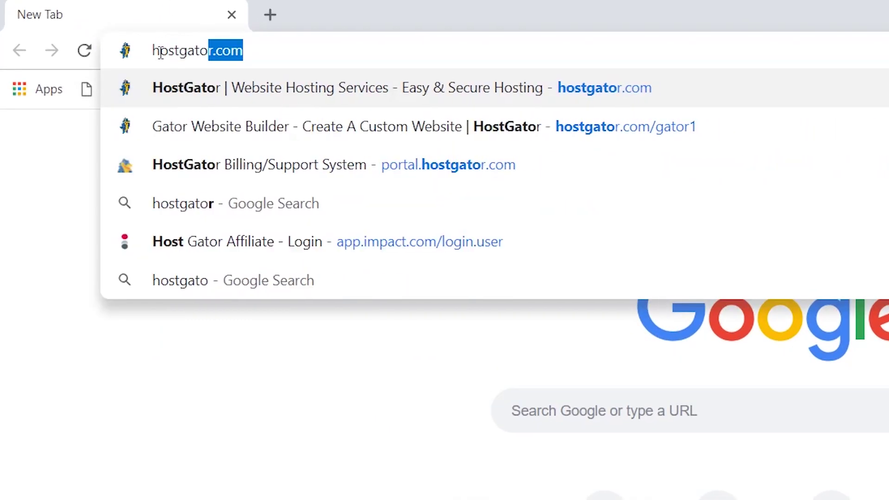
{"action": "key", "text": "Return"}
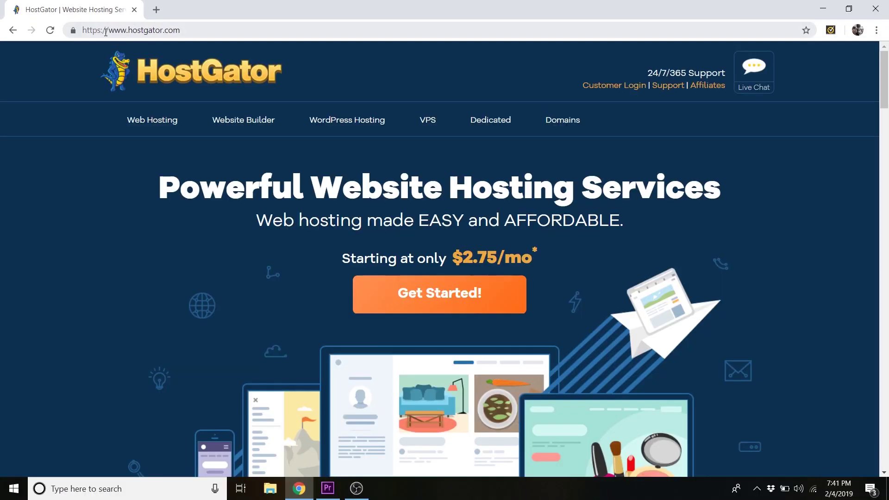
{"action": "left_click", "coordinate": [250, 125]}
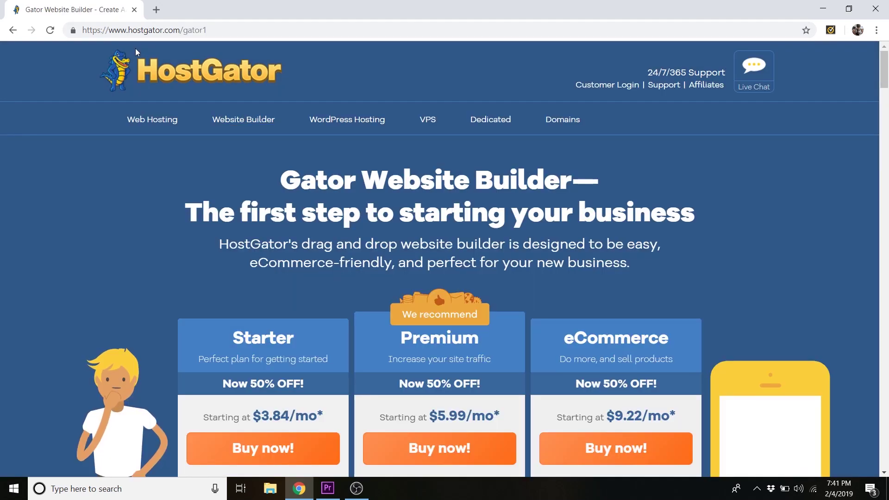
{"action": "scroll", "coordinate": [176, 77], "scroll_direction": "down", "scroll_amount": 3}
{"action": "scroll", "coordinate": [287, 138], "scroll_direction": "down", "scroll_amount": 1}
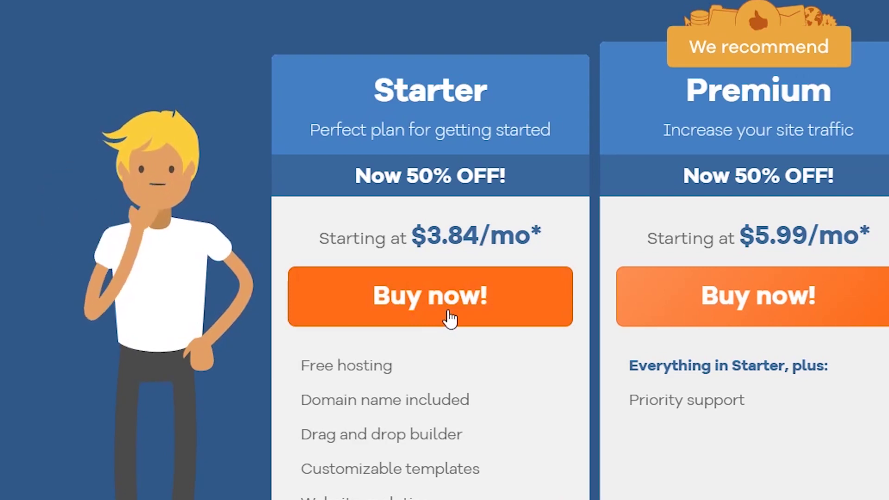
- Order the Starter plan and check that mydopedomain.com is available as the free domain
{"action": "left_click", "coordinate": [449, 318]}
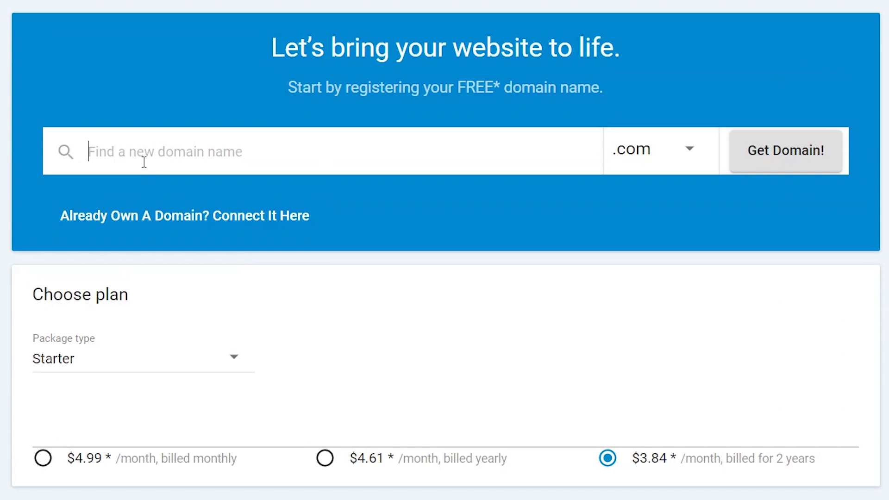
{"action": "type", "text": "mydope"}
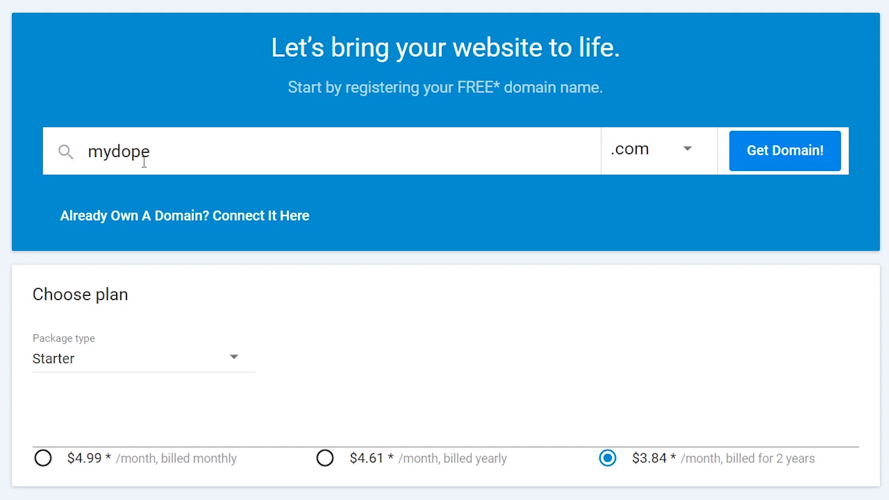
{"action": "type", "text": "domain"}
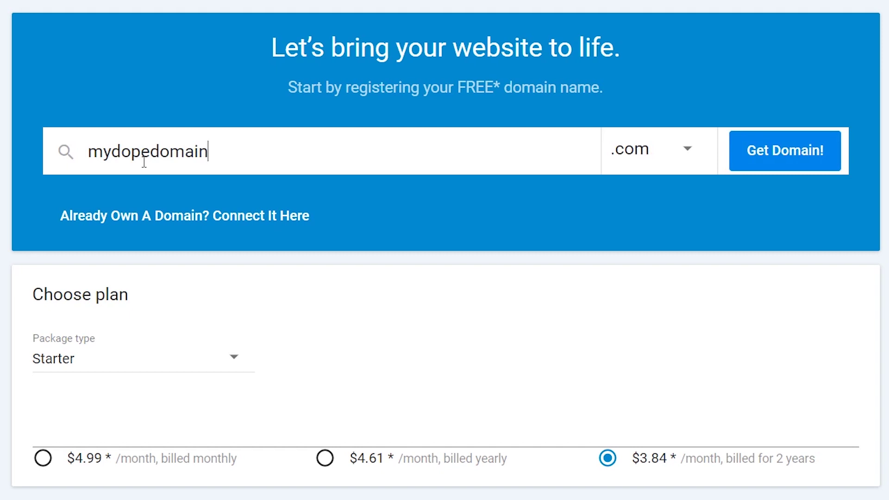
{"action": "left_click", "coordinate": [793, 150]}
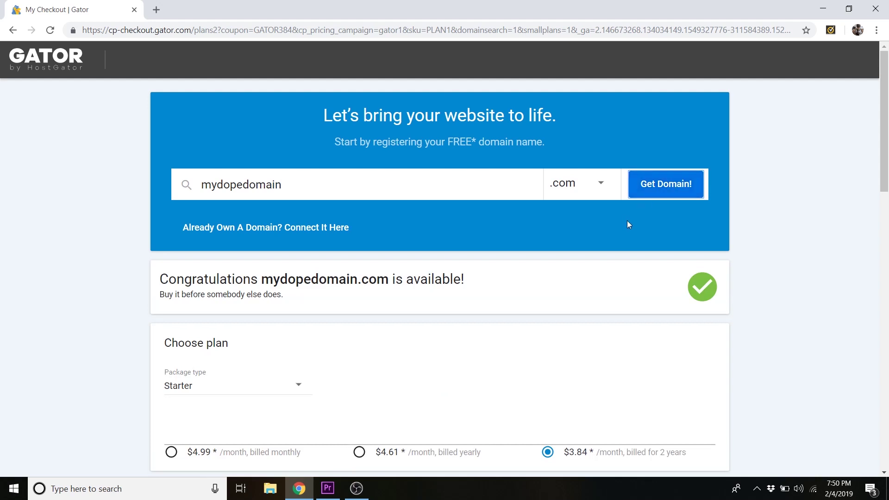
- Change the Starter plan's billing term to $4.61/month billed yearly
{"action": "scroll", "coordinate": [527, 293], "scroll_direction": "down", "scroll_amount": 4}
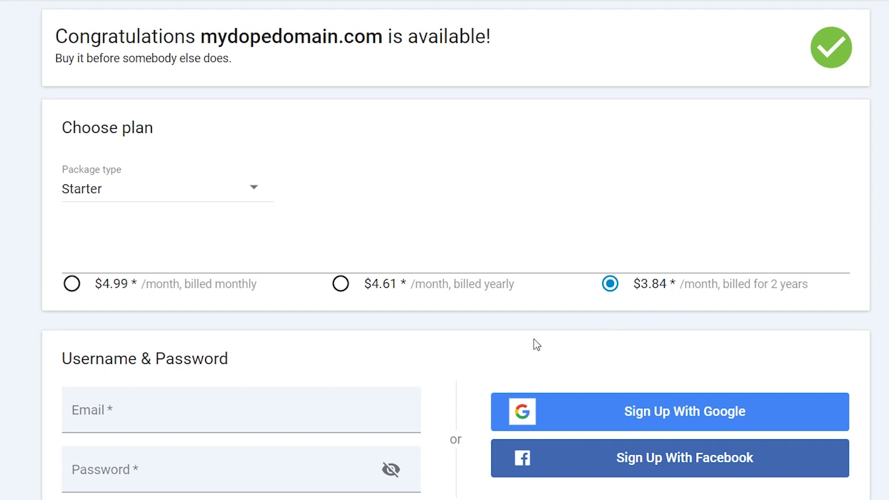
{"action": "left_click", "coordinate": [350, 288]}
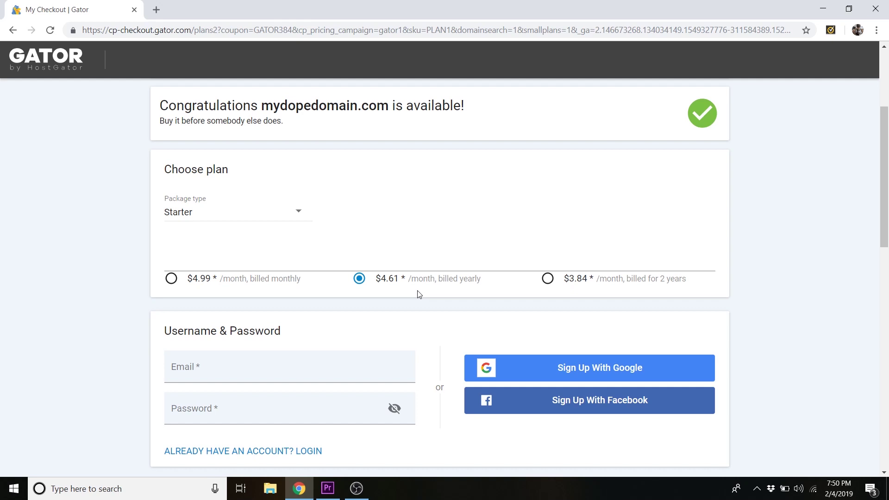
{"action": "scroll", "coordinate": [419, 294], "scroll_direction": "down", "scroll_amount": 4}
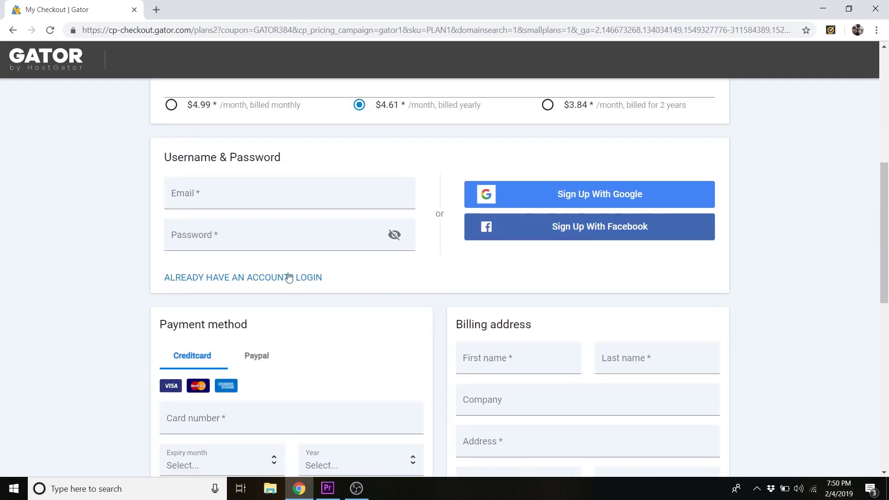
- Enter the account e-mail address, move to the password field, and review the checkout form
{"action": "left_click", "coordinate": [202, 190]}
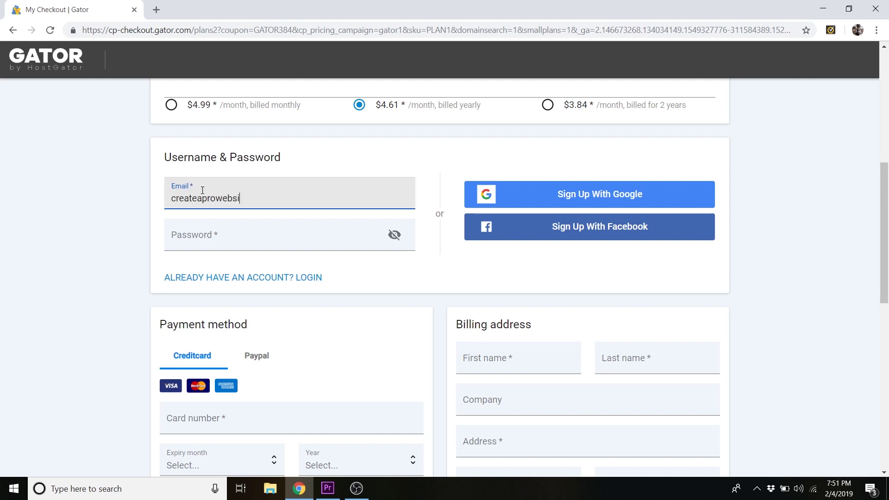
{"action": "left_click", "coordinate": [196, 240]}
{"action": "scroll", "coordinate": [383, 303], "scroll_direction": "down", "scroll_amount": 5}
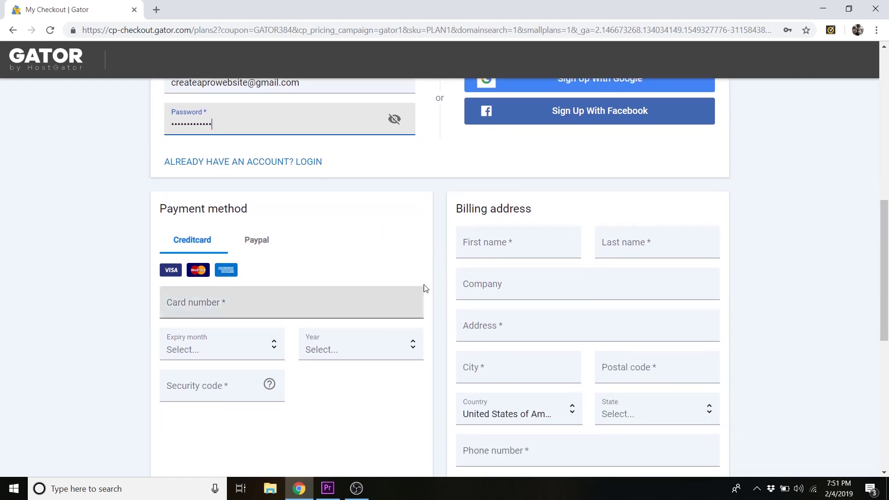
{"action": "scroll", "coordinate": [425, 286], "scroll_direction": "up", "scroll_amount": 1}
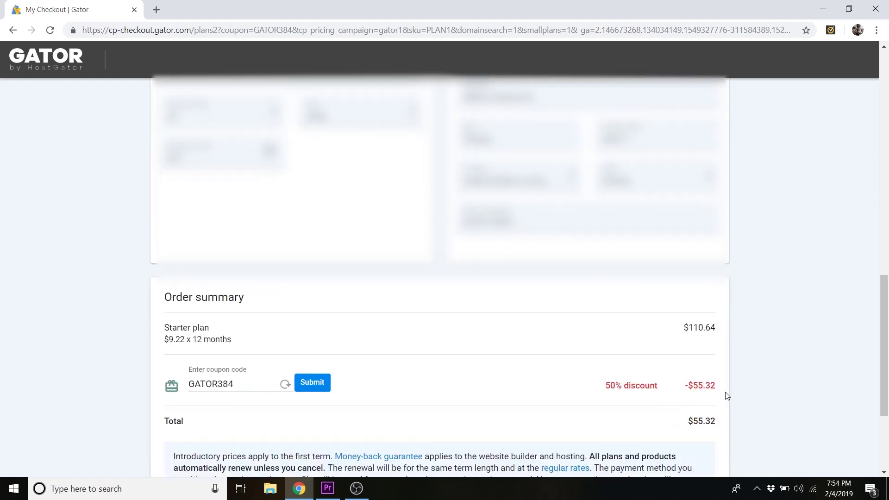
{"action": "scroll", "coordinate": [727, 396], "scroll_direction": "down", "scroll_amount": 3}
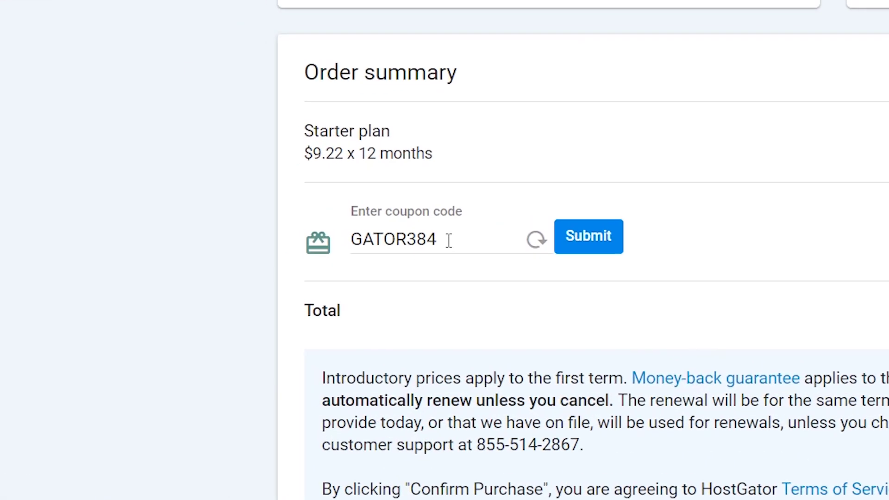
- Replace coupon GATOR384 with createaprowebsite, dropping the total from $110.64 to $49.79
{"action": "left_click_drag", "start_coordinate": [449, 240], "coordinate": [318, 242]}
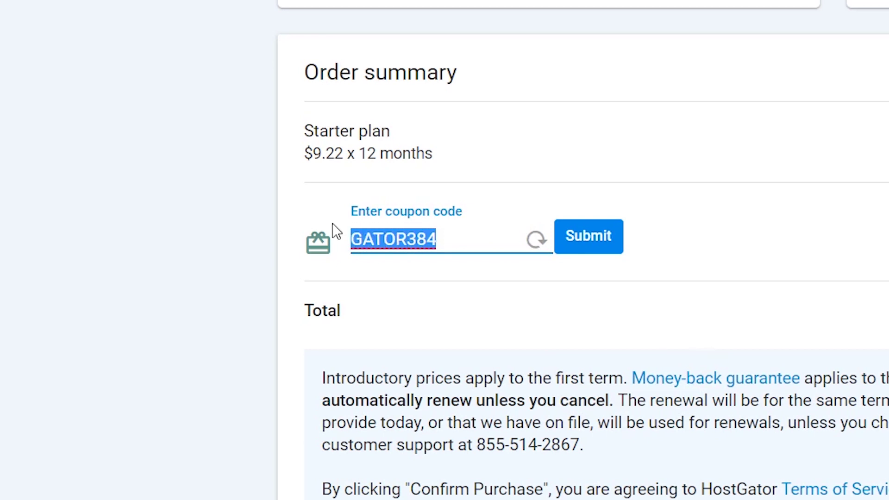
{"action": "key", "text": "BackSpace"}
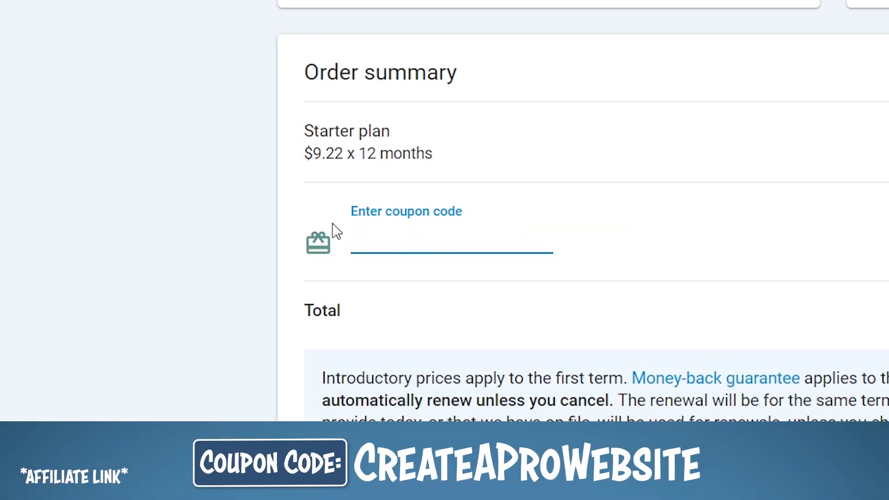
{"action": "type", "text": "createaprowebsite"}
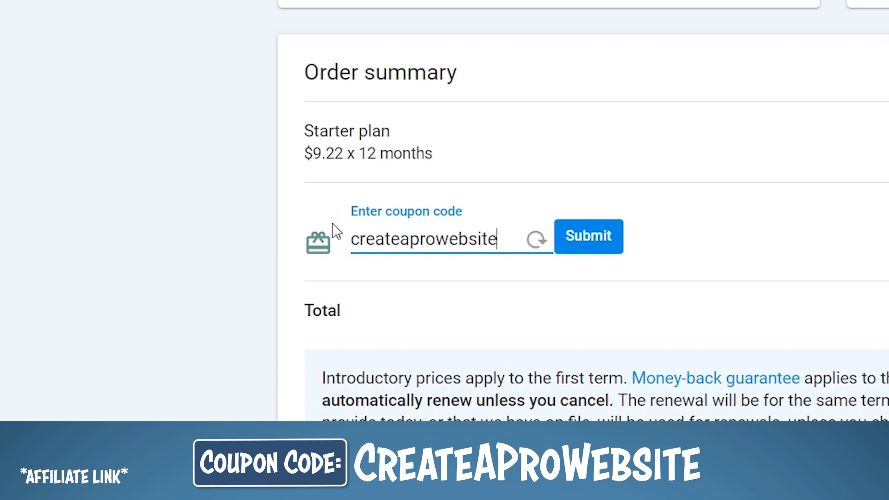
{"action": "left_click", "coordinate": [577, 246]}
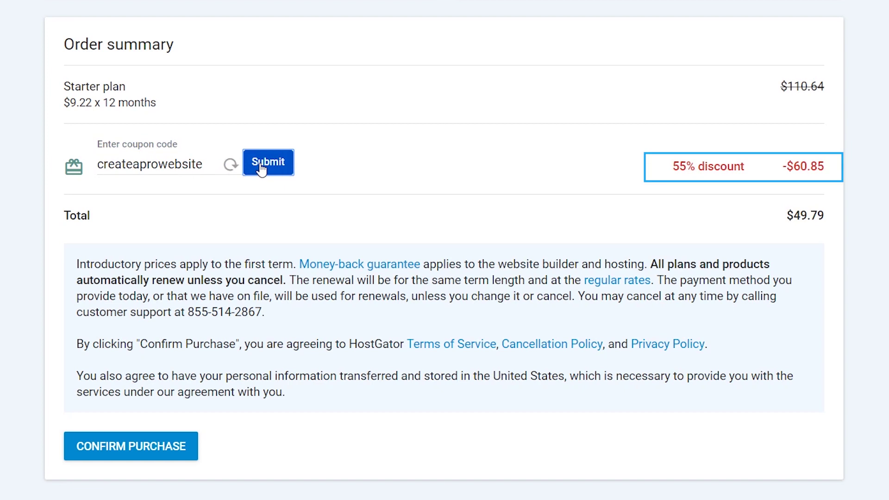
{"action": "left_click_drag", "start_coordinate": [787, 87], "coordinate": [811, 88]}
{"action": "left_click", "coordinate": [815, 92]}
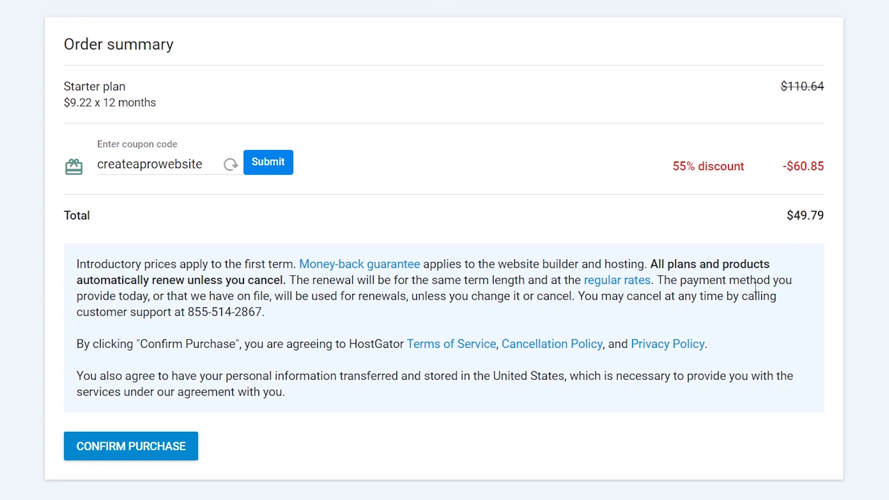
- Confirm the $49.79 purchase, skip add-ons like My Social Suite, and finish the order
{"action": "left_click", "coordinate": [123, 452]}
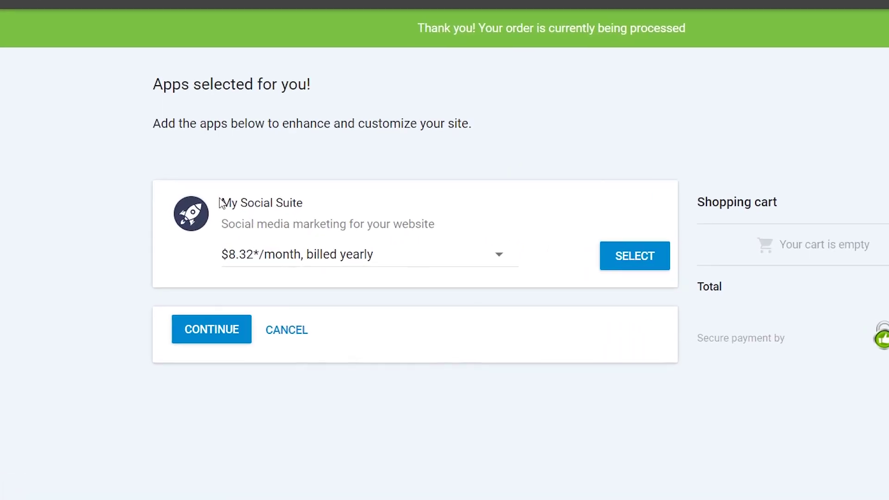
{"action": "left_click_drag", "start_coordinate": [219, 217], "coordinate": [256, 220]}
{"action": "left_click", "coordinate": [274, 227]}
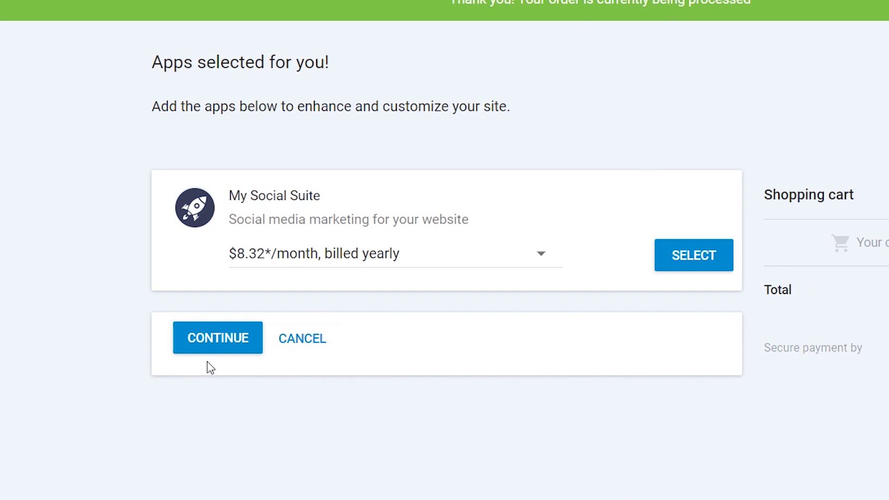
{"action": "left_click", "coordinate": [217, 351]}
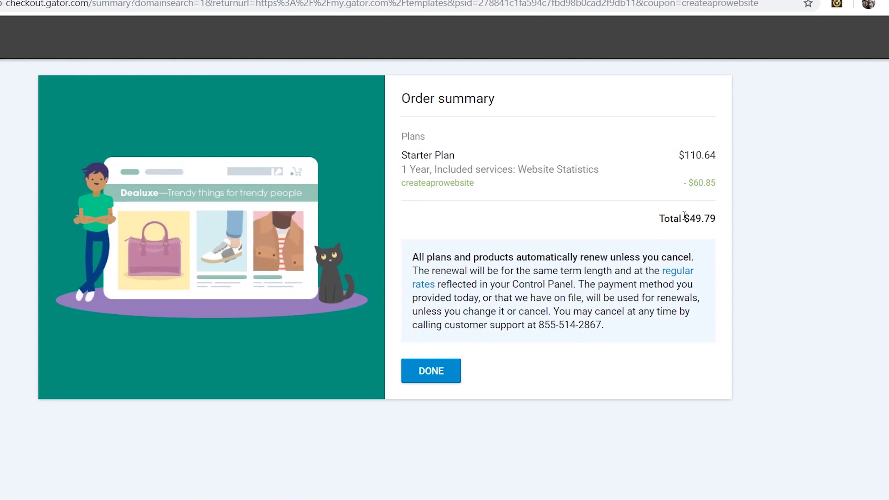
{"action": "left_click_drag", "start_coordinate": [704, 214], "coordinate": [717, 215]}
{"action": "left_click", "coordinate": [676, 227]}
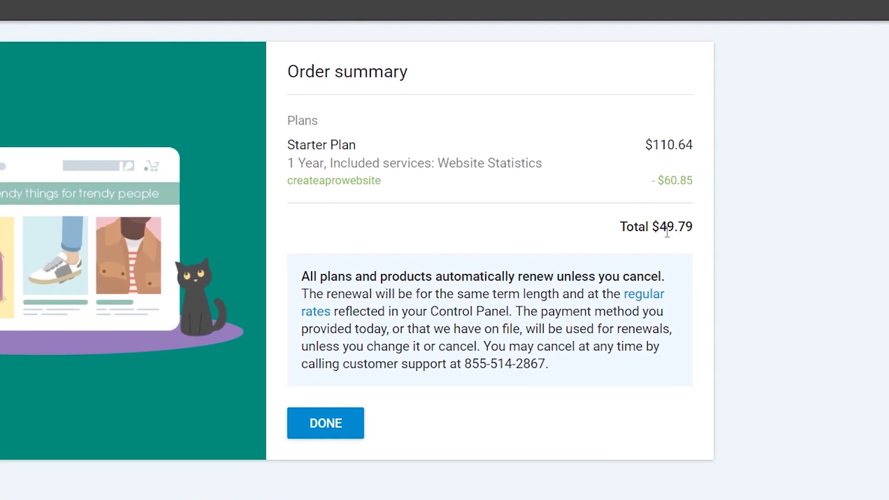
{"action": "left_click", "coordinate": [317, 438]}
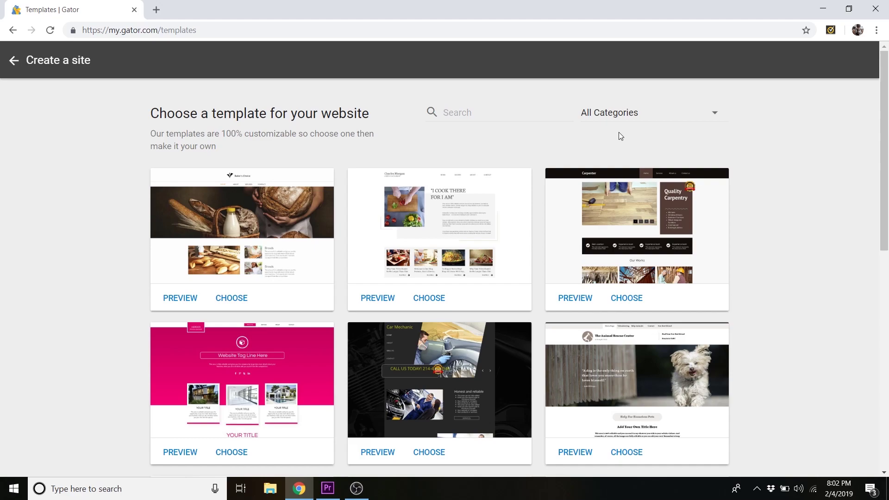
- Open the Spa For The Soul (Tali The Masseur) template preview and return to its hero banner
{"action": "scroll", "coordinate": [762, 179], "scroll_direction": "down", "scroll_amount": 15}
{"action": "scroll", "coordinate": [762, 179], "scroll_direction": "up", "scroll_amount": 12}
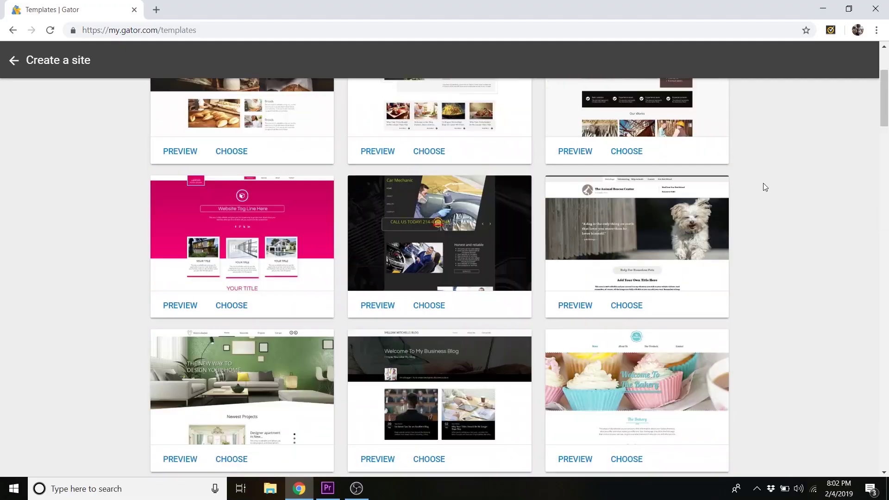
{"action": "scroll", "coordinate": [763, 182], "scroll_direction": "down", "scroll_amount": 5}
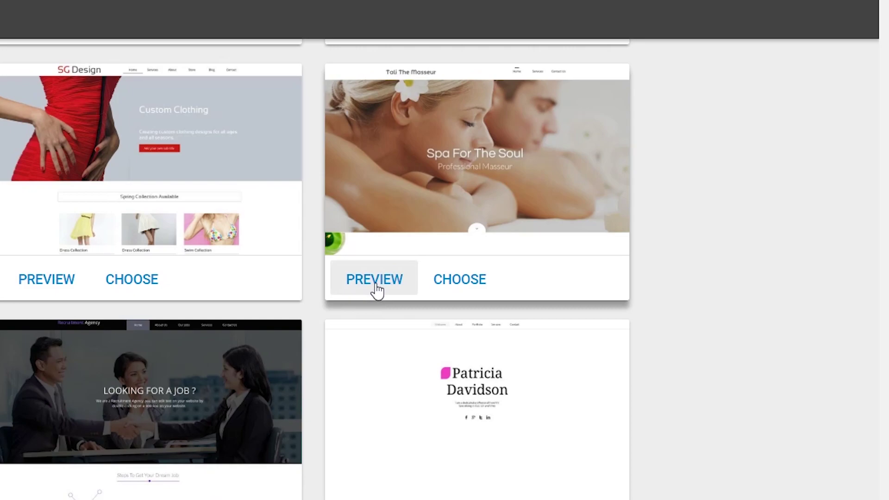
{"action": "left_click", "coordinate": [376, 287]}
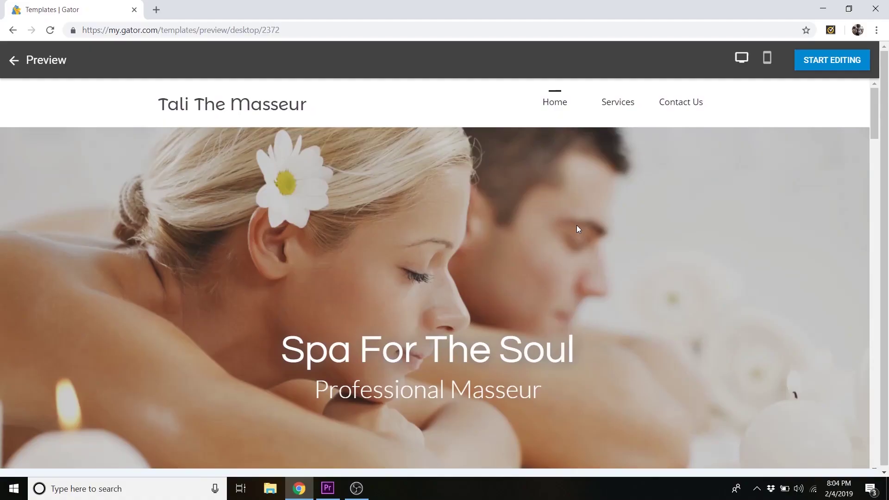
{"action": "scroll", "coordinate": [576, 225], "scroll_direction": "down", "scroll_amount": 6}
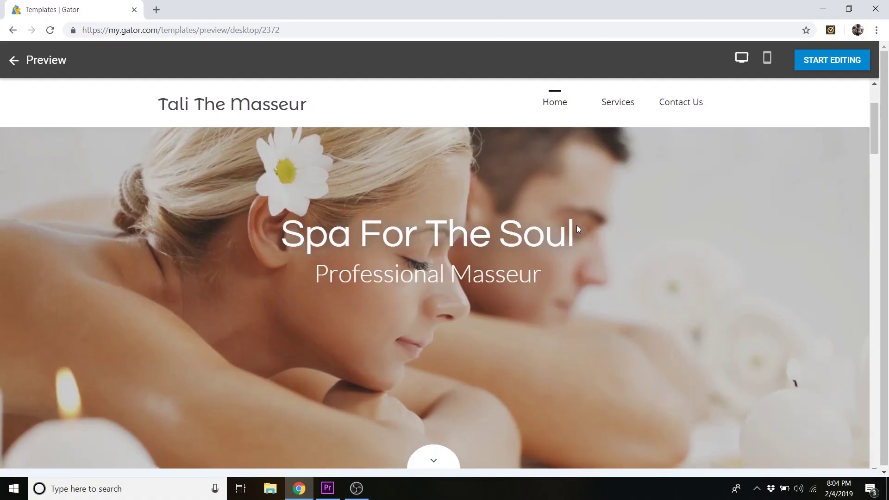
{"action": "scroll", "coordinate": [576, 225], "scroll_direction": "down", "scroll_amount": 7}
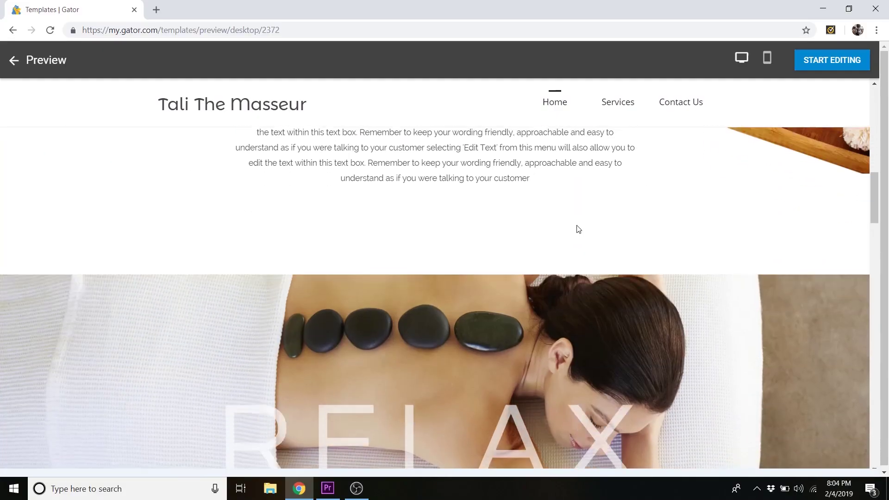
{"action": "scroll", "coordinate": [576, 225], "scroll_direction": "up", "scroll_amount": 11}
{"action": "scroll", "coordinate": [576, 225], "scroll_direction": "down", "scroll_amount": 4}
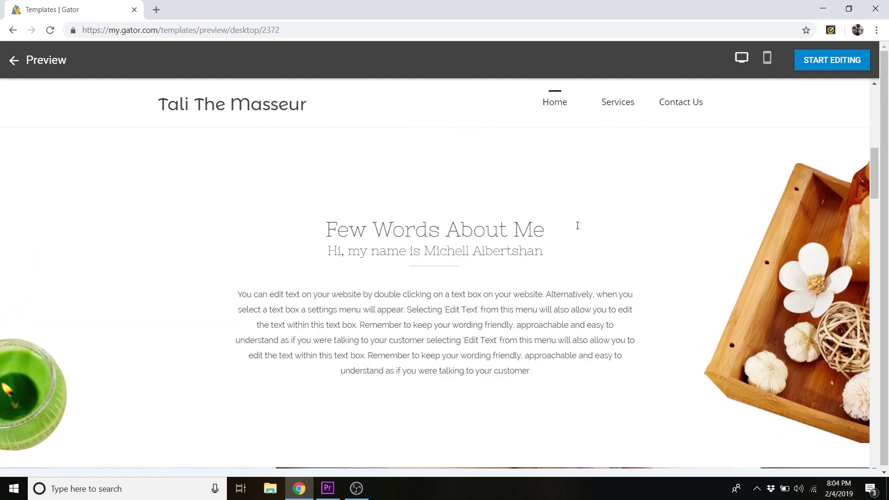
{"action": "scroll", "coordinate": [577, 226], "scroll_direction": "down", "scroll_amount": 14}
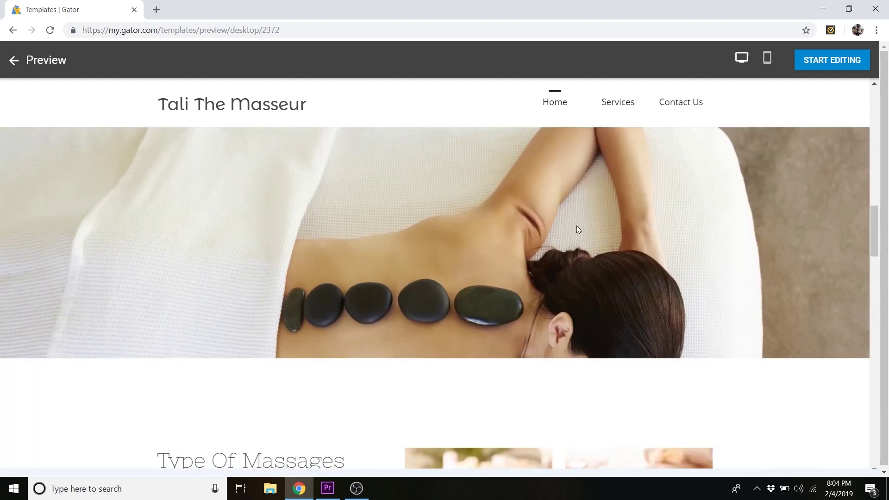
{"action": "scroll", "coordinate": [576, 226], "scroll_direction": "down", "scroll_amount": 15}
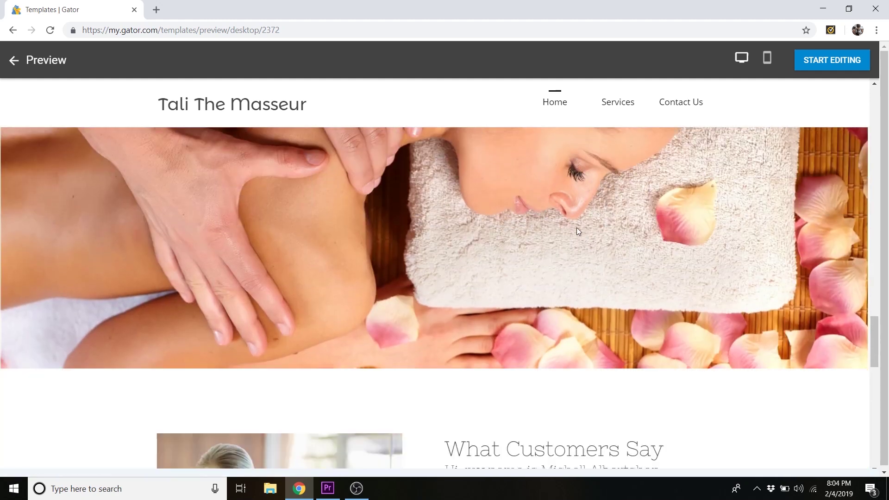
{"action": "scroll", "coordinate": [577, 227], "scroll_direction": "up", "scroll_amount": 20}
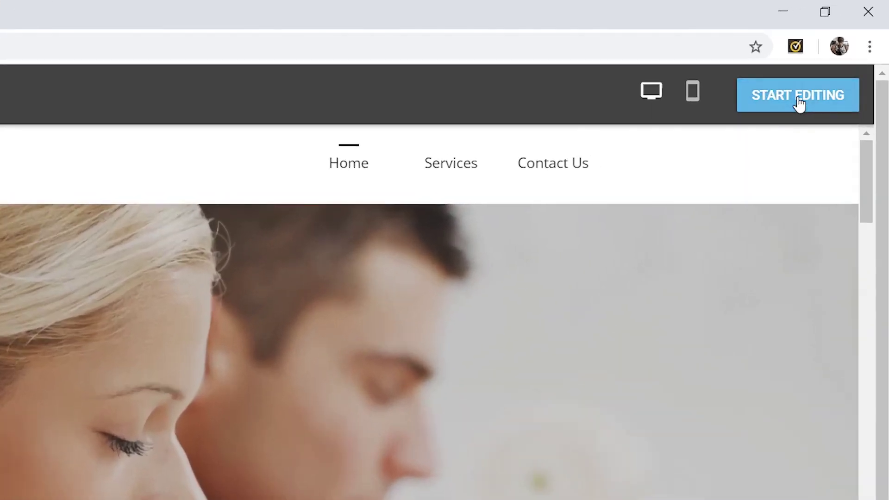
- Start editing the Tali The Masseur template and step through all five tour steps to End tour
{"action": "left_click", "coordinate": [799, 103]}
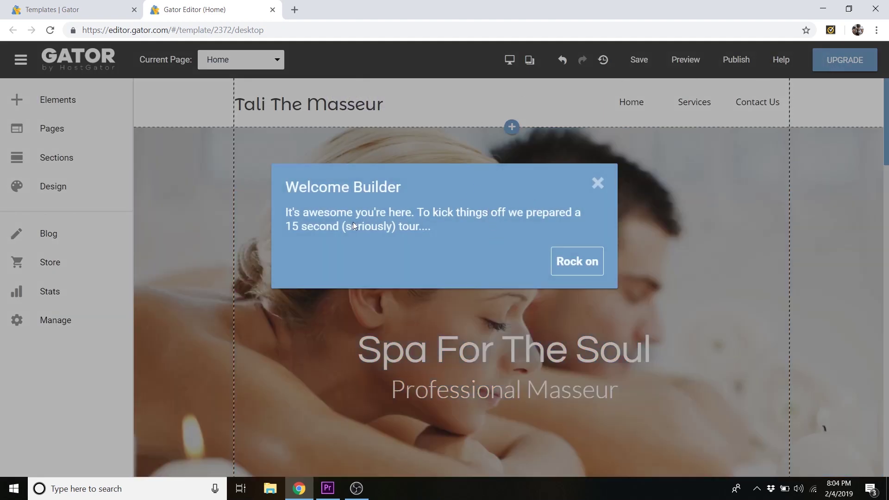
{"action": "left_click", "coordinate": [576, 262]}
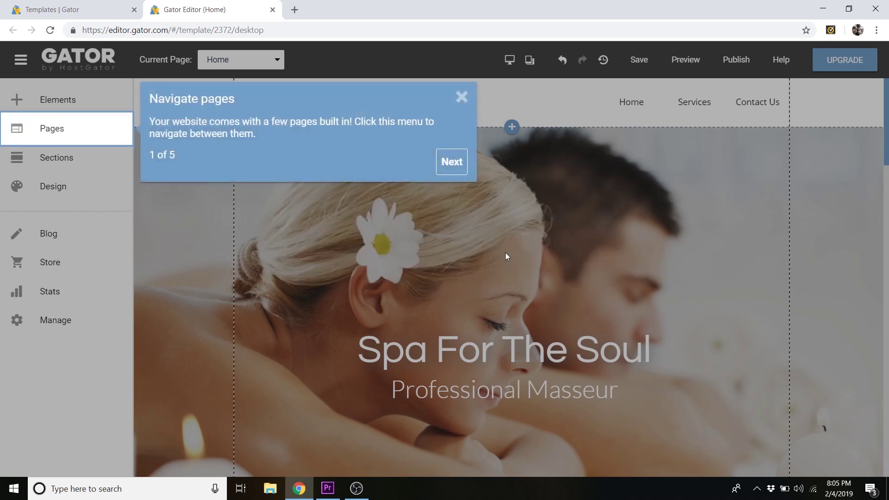
{"action": "left_click", "coordinate": [452, 162]}
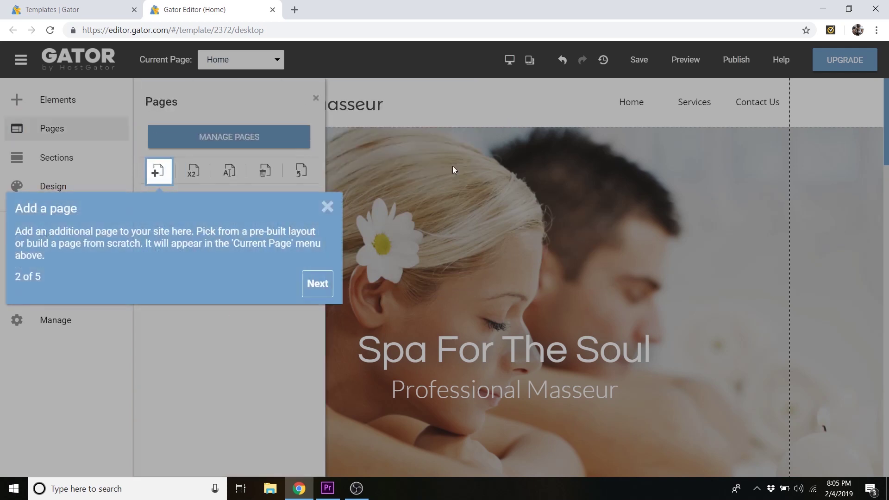
{"action": "left_click", "coordinate": [318, 284]}
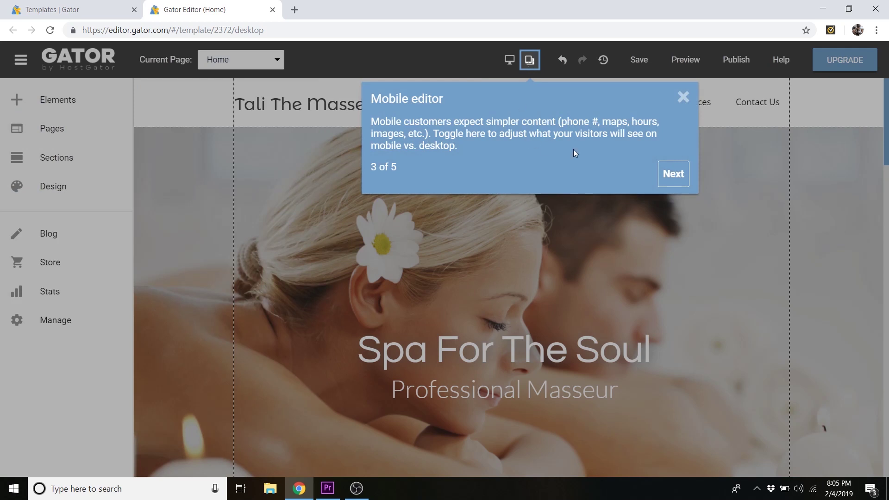
{"action": "left_click", "coordinate": [672, 176]}
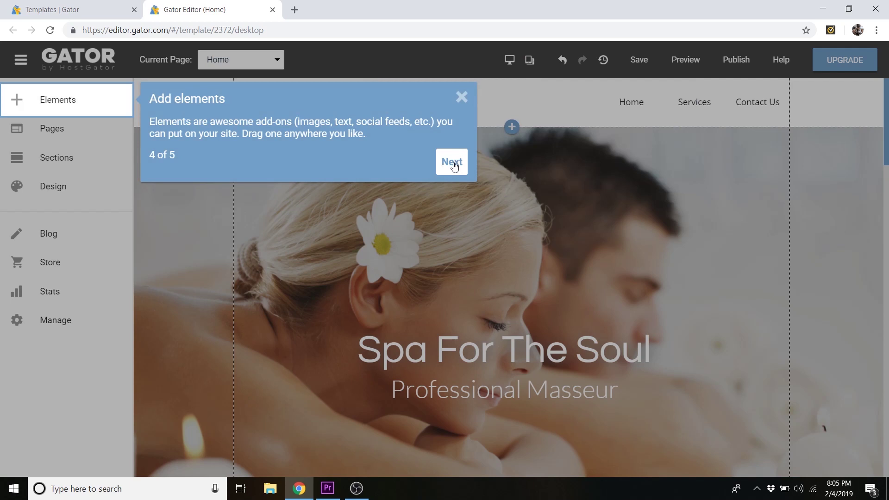
{"action": "left_click", "coordinate": [452, 163]}
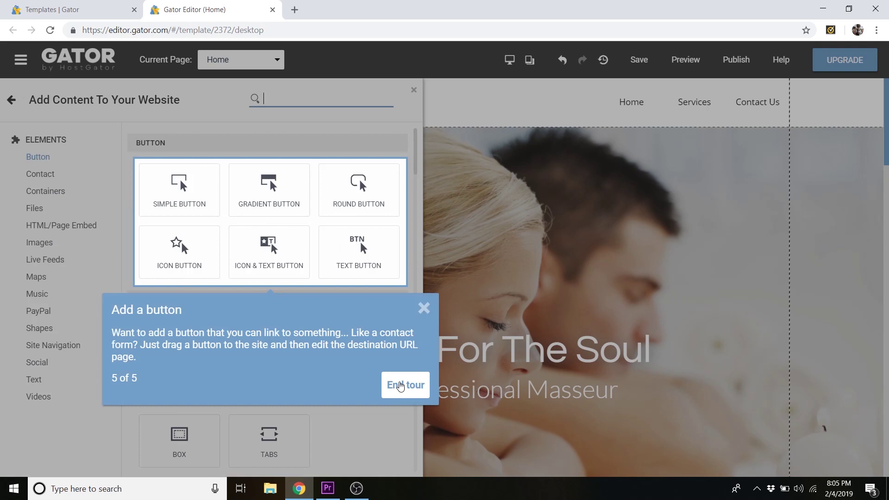
{"action": "left_click", "coordinate": [401, 393]}
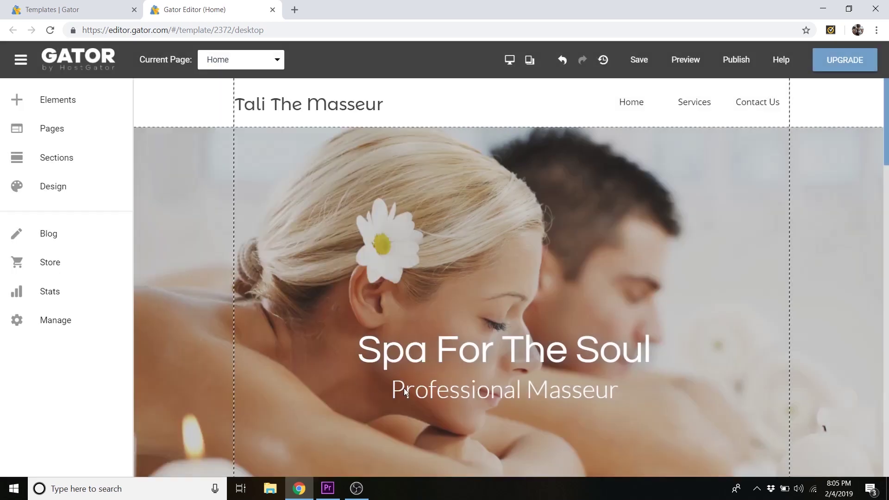
- Dismiss the tip, visit the Services and Contact Us pages, then show Home's sections
{"action": "left_click", "coordinate": [212, 158]}
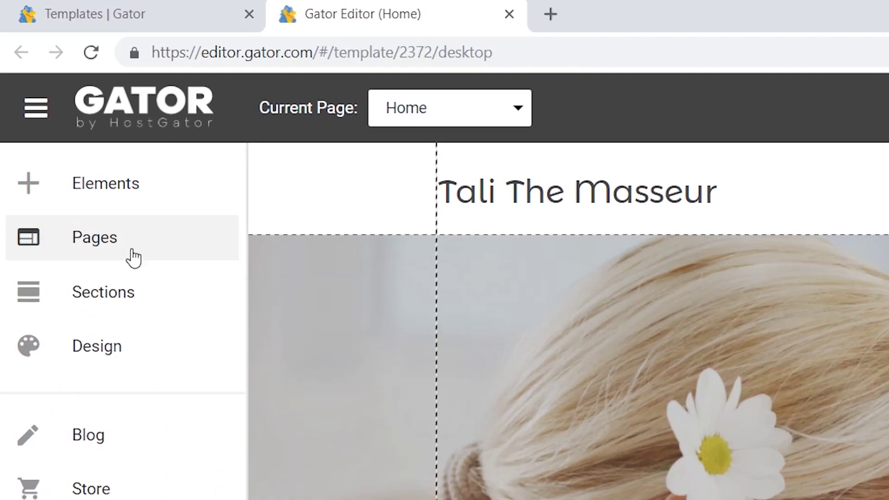
{"action": "left_click", "coordinate": [71, 136]}
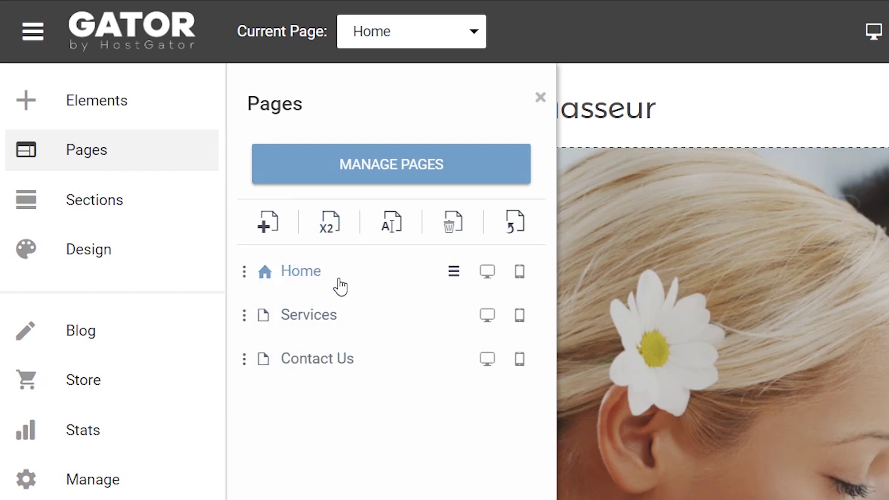
{"action": "left_click", "coordinate": [330, 316]}
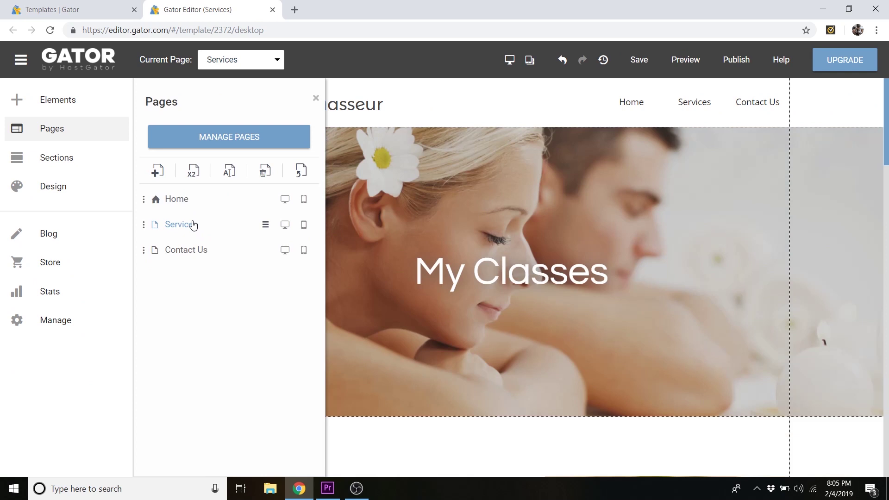
{"action": "left_click", "coordinate": [193, 254]}
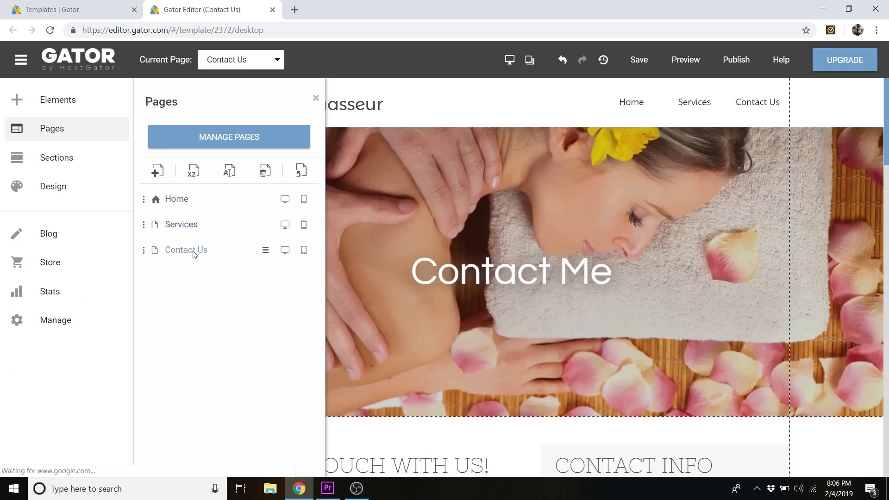
{"action": "left_click", "coordinate": [200, 203]}
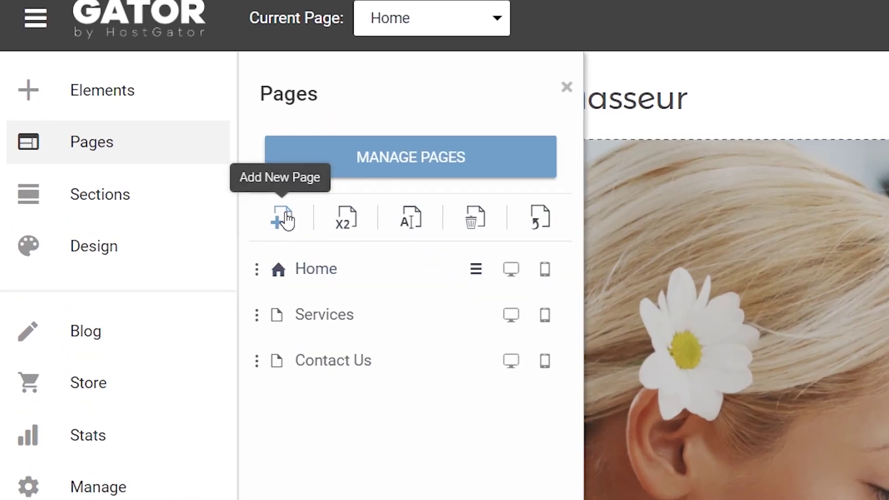
{"action": "left_click", "coordinate": [151, 204]}
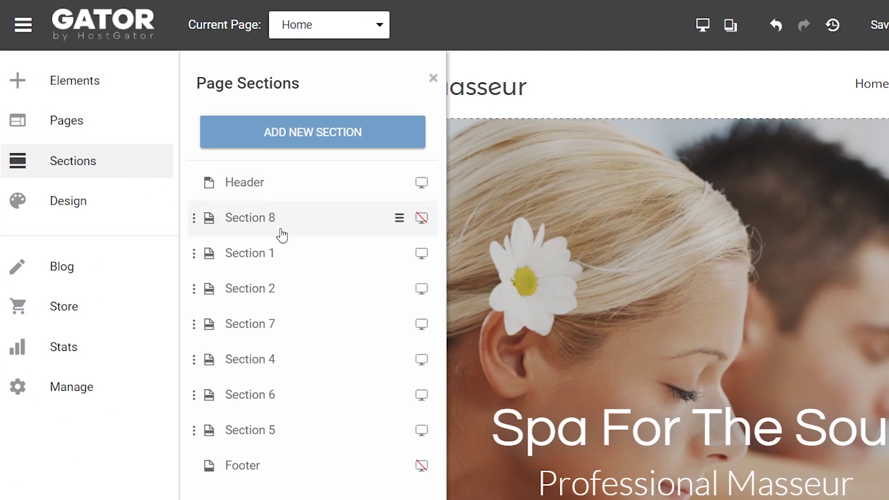
- Jump to the Few Words About Me section and Section 7, then open the Elements catalogue
{"action": "left_click", "coordinate": [284, 263]}
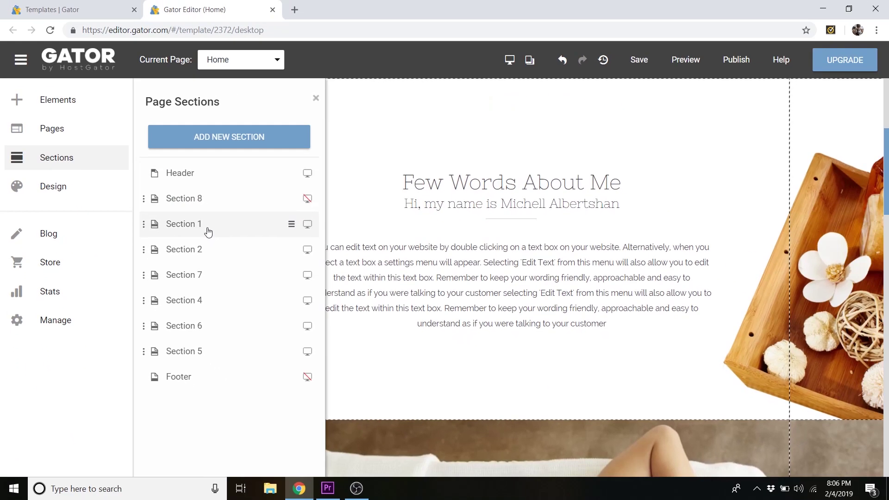
{"action": "left_click", "coordinate": [202, 280]}
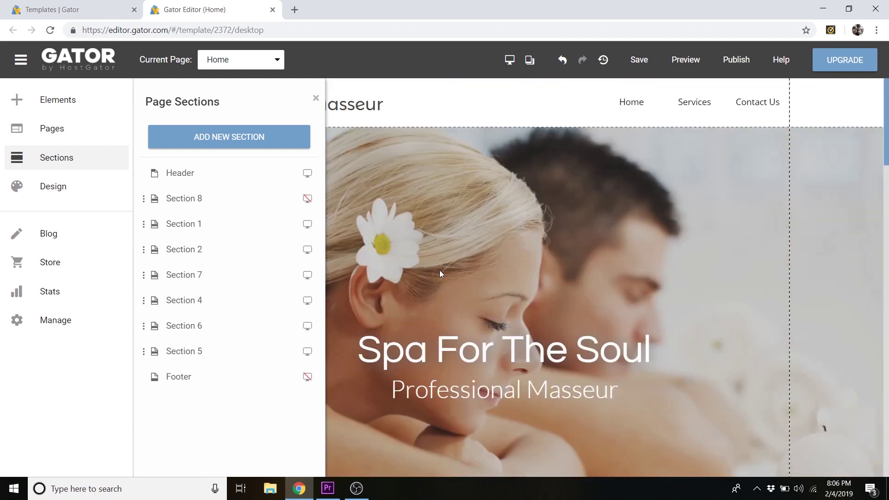
{"action": "left_click", "coordinate": [70, 107]}
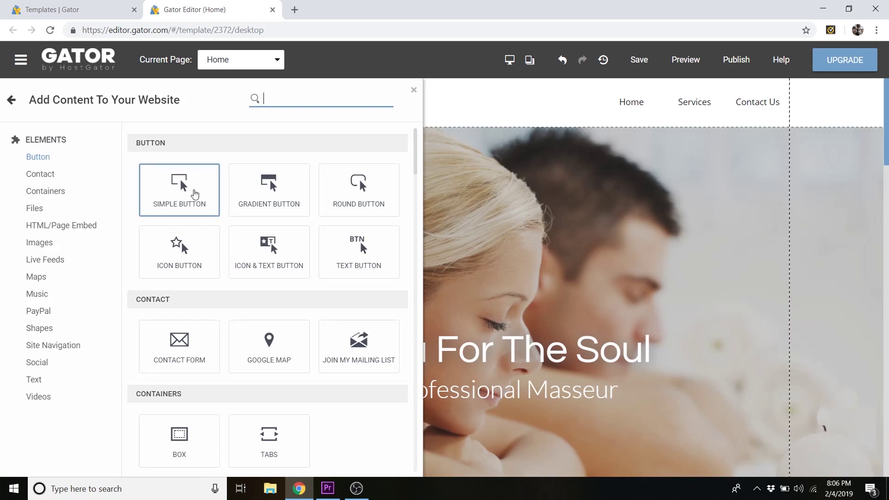
- Add a trial button below the Spa For The Soul banner subtitle, then delete it
{"action": "left_click_drag", "start_coordinate": [344, 212], "coordinate": [522, 426]}
{"action": "scroll", "coordinate": [667, 371], "scroll_direction": "down", "scroll_amount": 2}
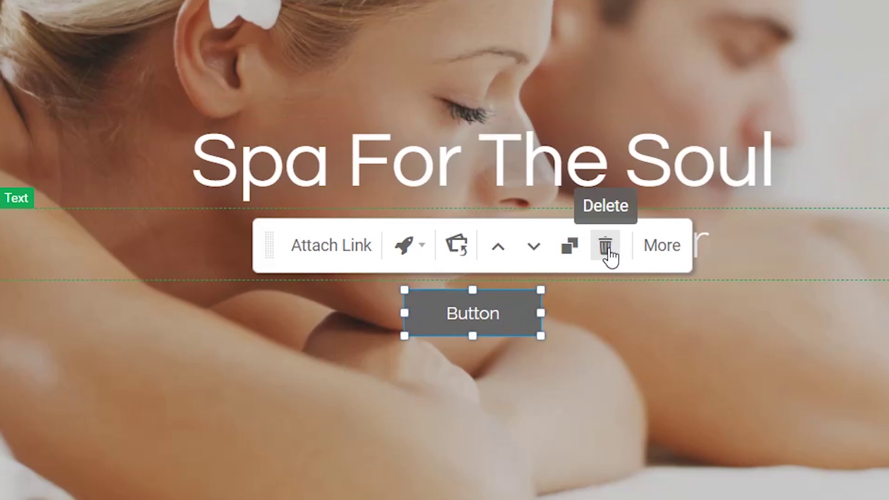
{"action": "left_click", "coordinate": [606, 249]}
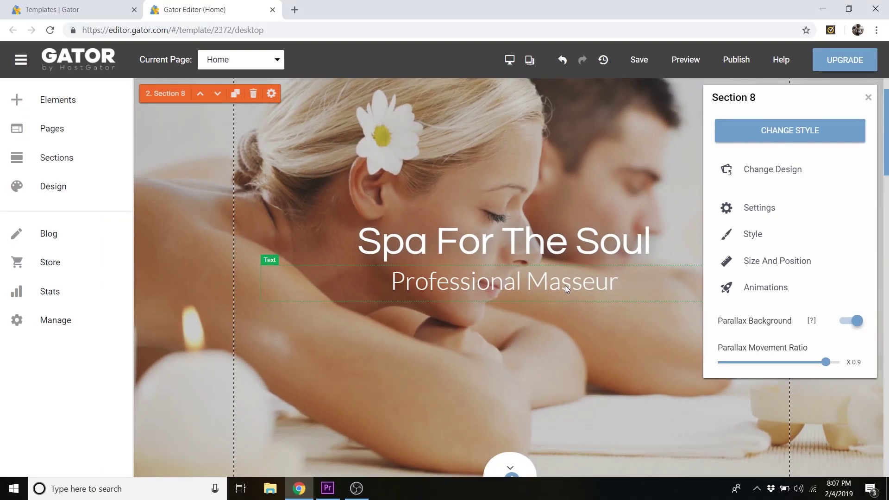
{"action": "scroll", "coordinate": [565, 280], "scroll_direction": "up", "scroll_amount": 2}
{"action": "scroll", "coordinate": [568, 280], "scroll_direction": "down", "scroll_amount": 9}
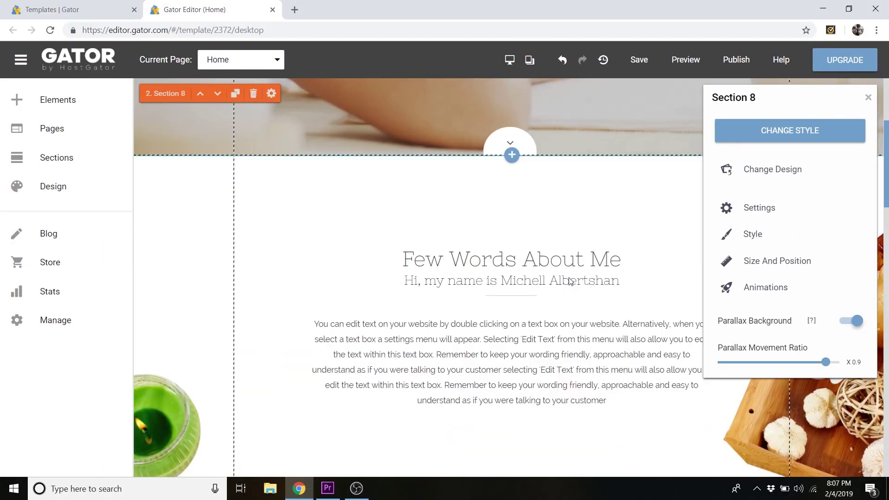
{"action": "scroll", "coordinate": [570, 281], "scroll_direction": "down", "scroll_amount": 9}
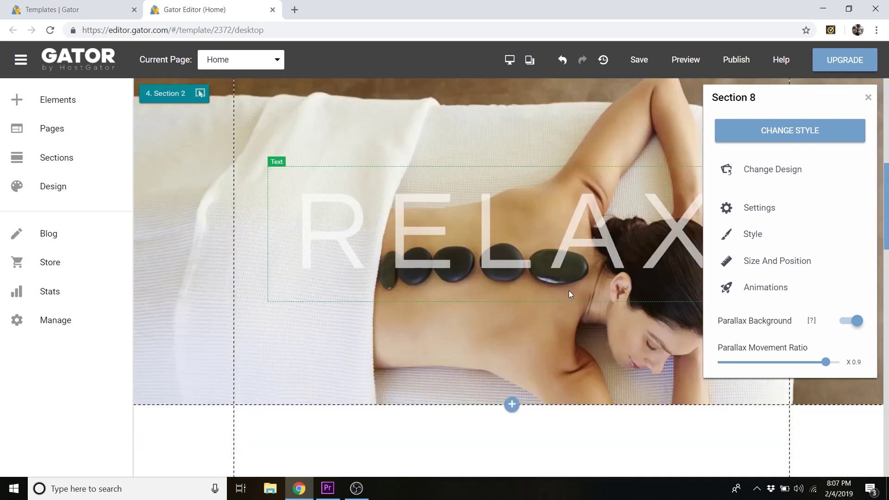
{"action": "scroll", "coordinate": [571, 283], "scroll_direction": "up", "scroll_amount": 15}
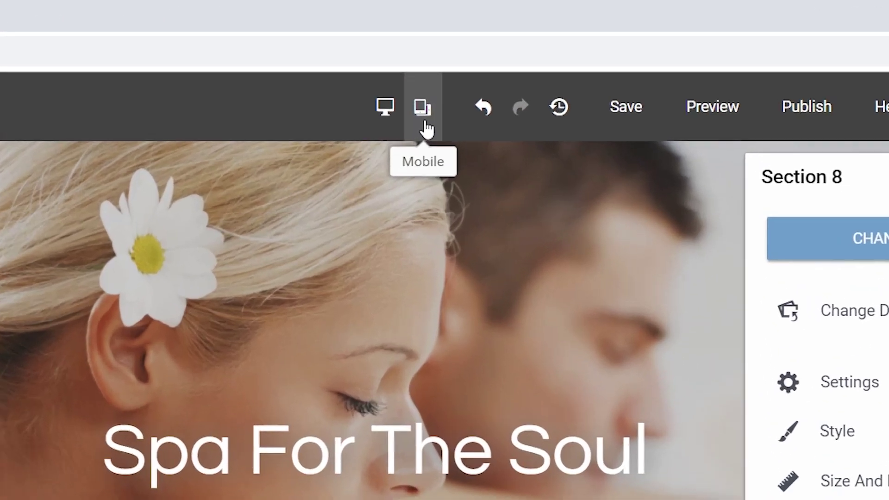
- Scroll through the Home page in the mobile editor, then return to the desktop editor
{"action": "left_click", "coordinate": [425, 123]}
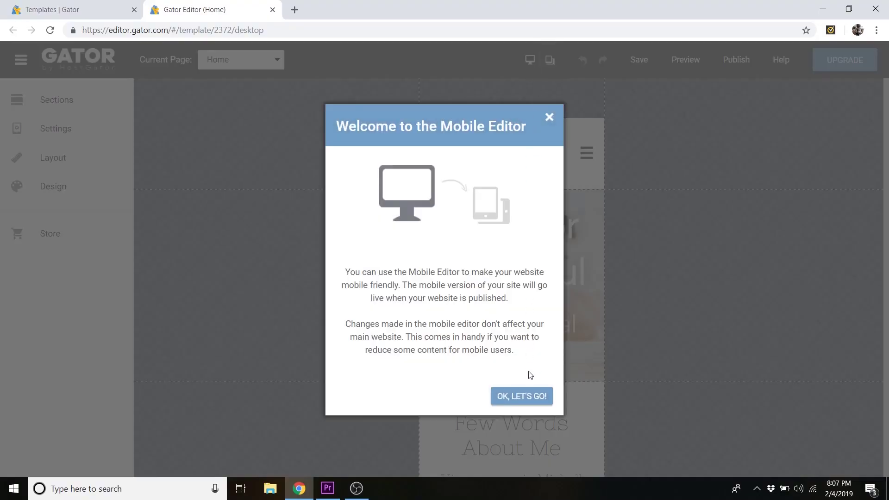
{"action": "left_click", "coordinate": [523, 397]}
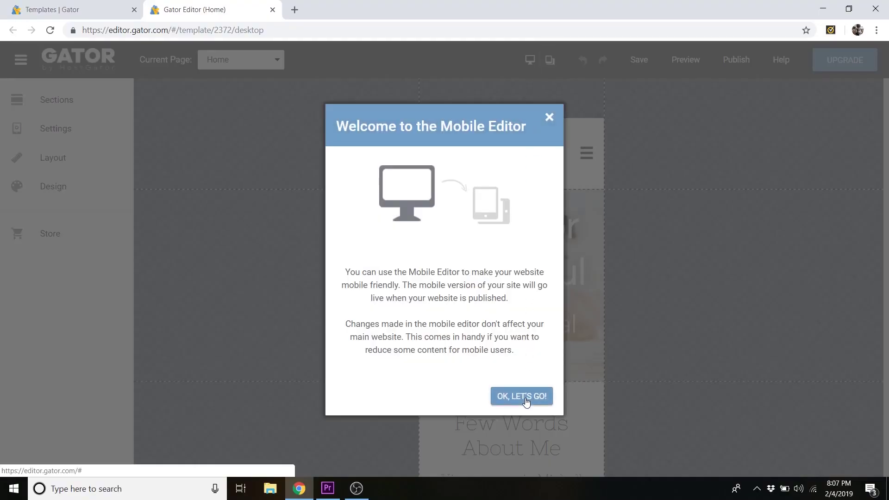
{"action": "scroll", "coordinate": [593, 262], "scroll_direction": "down", "scroll_amount": 9}
{"action": "scroll", "coordinate": [572, 268], "scroll_direction": "down", "scroll_amount": 20}
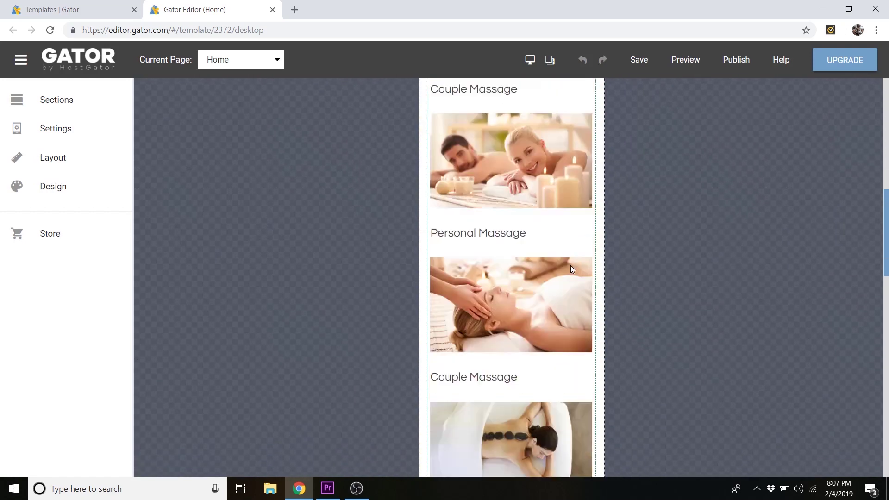
{"action": "scroll", "coordinate": [570, 268], "scroll_direction": "down", "scroll_amount": 5}
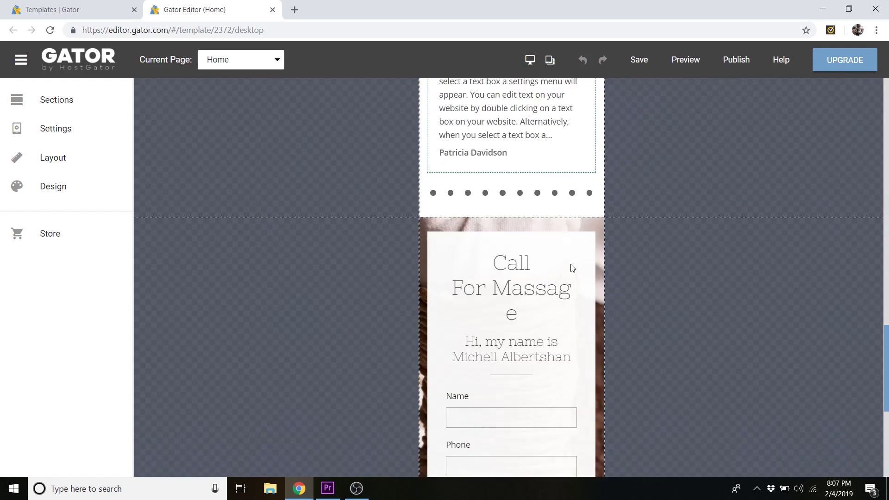
{"action": "scroll", "coordinate": [570, 264], "scroll_direction": "up", "scroll_amount": 12}
{"action": "left_click", "coordinate": [502, 218]}
{"action": "scroll", "coordinate": [546, 240], "scroll_direction": "down", "scroll_amount": 14}
{"action": "scroll", "coordinate": [562, 259], "scroll_direction": "down", "scroll_amount": 5}
{"action": "scroll", "coordinate": [555, 253], "scroll_direction": "up", "scroll_amount": 15}
{"action": "scroll", "coordinate": [558, 254], "scroll_direction": "up", "scroll_amount": 15}
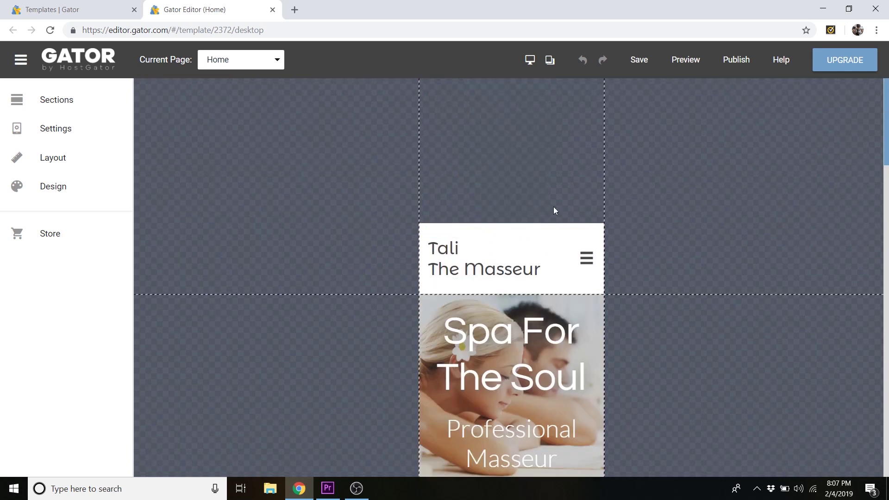
{"action": "left_click", "coordinate": [530, 61]}
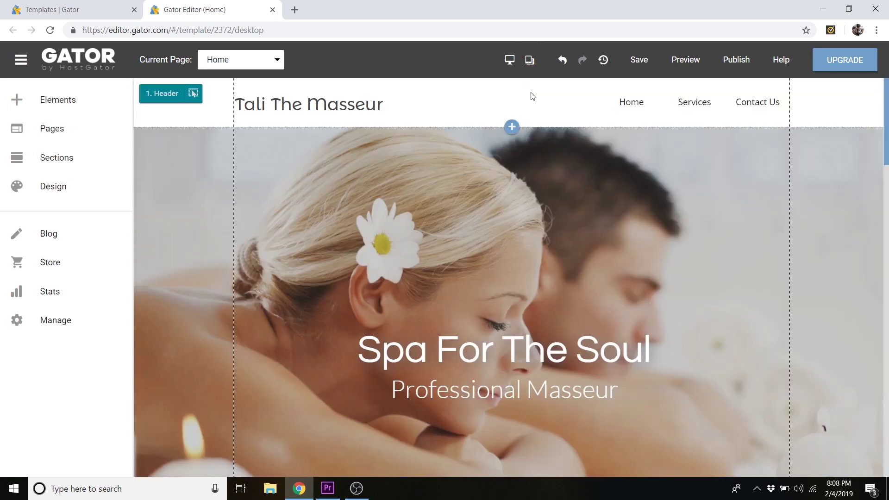
- Open the hero section's Style settings, trying a 25px border and rounded corners before resetting both to 0px
{"action": "left_click", "coordinate": [497, 184]}
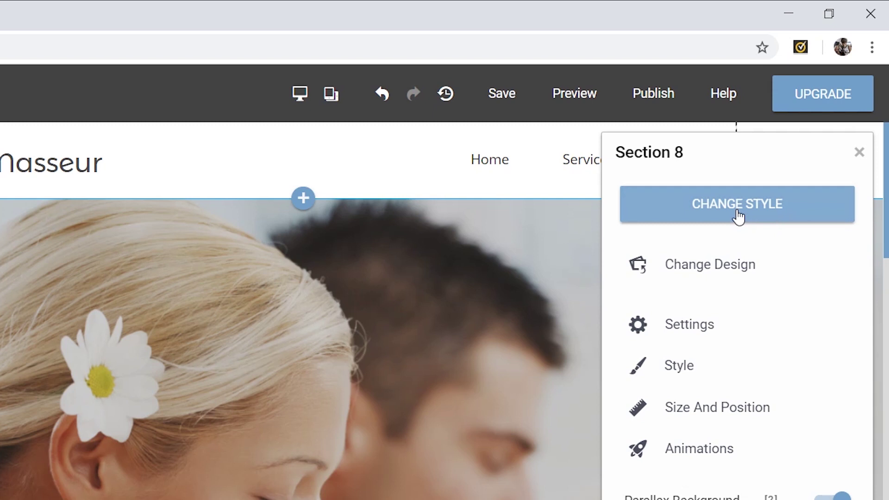
{"action": "left_click", "coordinate": [738, 215]}
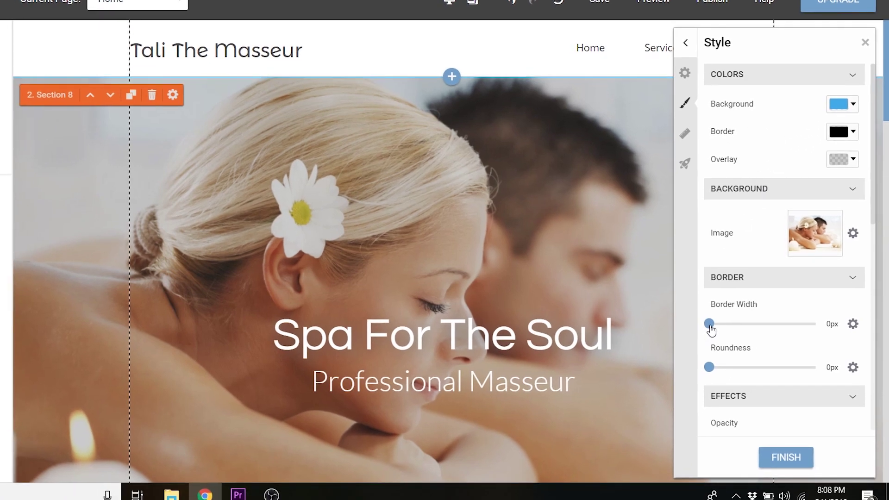
{"action": "left_click_drag", "start_coordinate": [710, 326], "coordinate": [762, 319]}
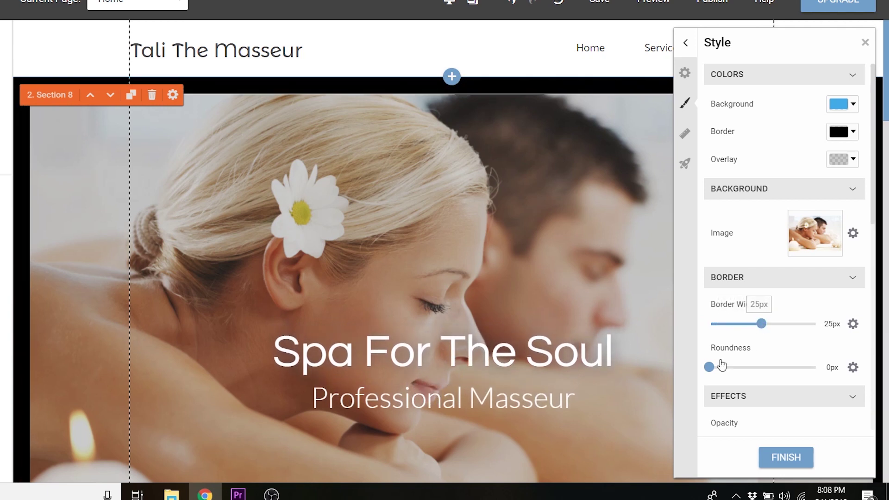
{"action": "left_click_drag", "start_coordinate": [708, 367], "coordinate": [740, 368]}
{"action": "left_click_drag", "start_coordinate": [796, 366], "coordinate": [662, 372]}
{"action": "left_click_drag", "start_coordinate": [763, 323], "coordinate": [696, 327]}
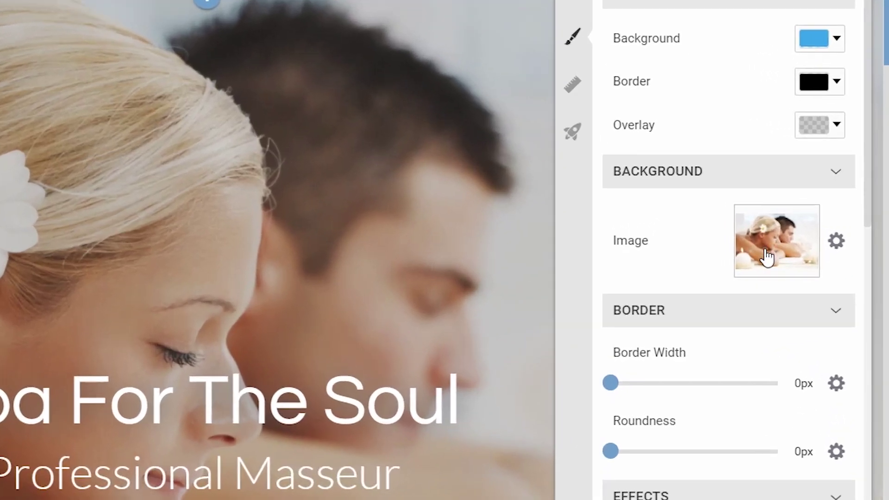
- Open the background image picker and browse the stock image library
{"action": "left_click", "coordinate": [766, 257]}
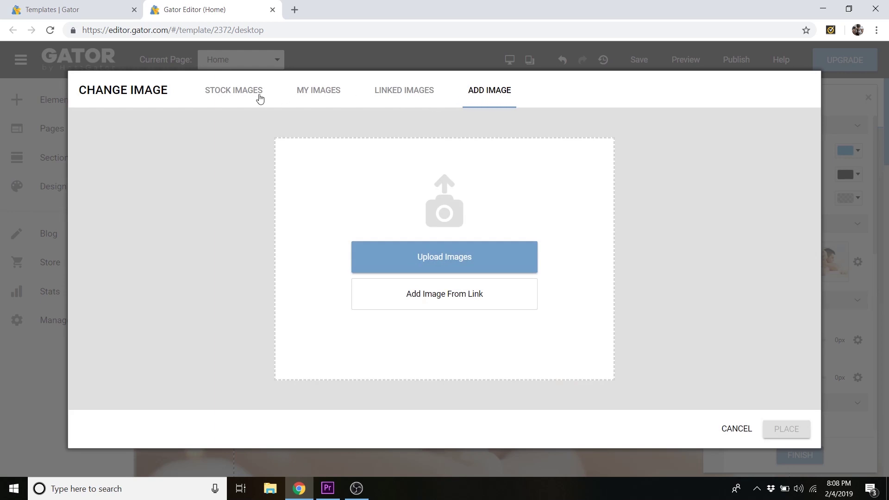
{"action": "left_click", "coordinate": [231, 94]}
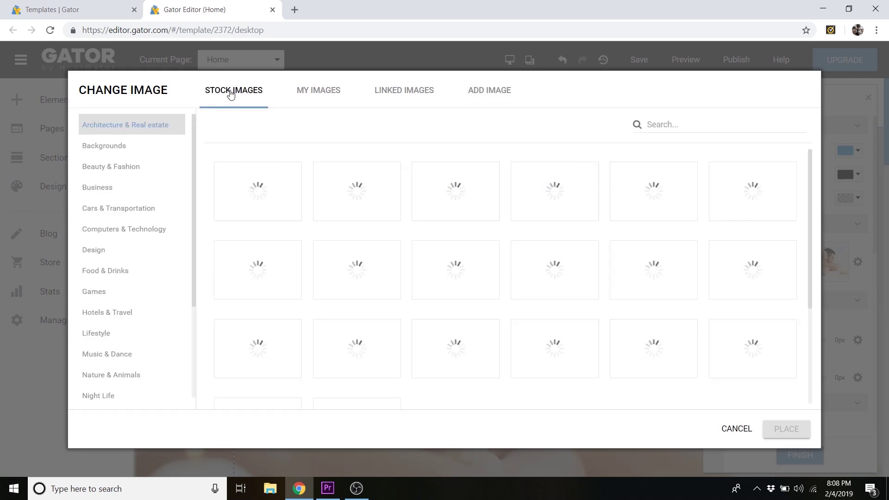
{"action": "scroll", "coordinate": [486, 227], "scroll_direction": "down", "scroll_amount": 2}
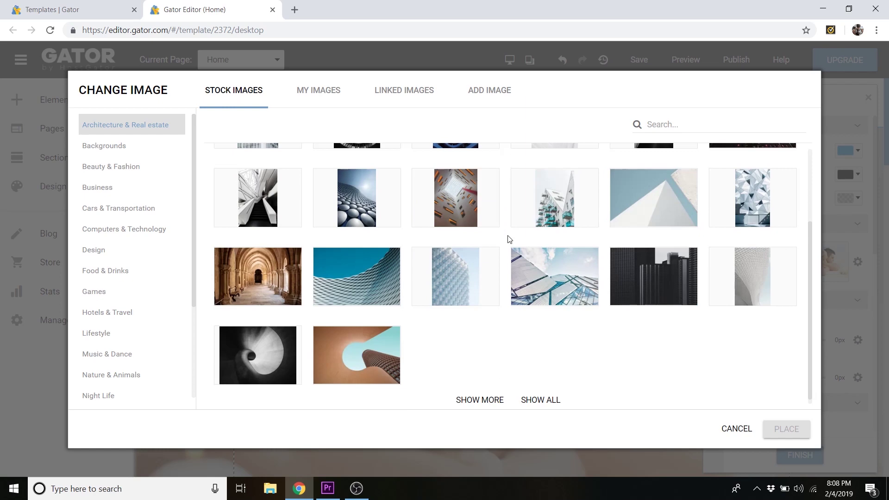
{"action": "scroll", "coordinate": [456, 264], "scroll_direction": "up", "scroll_amount": 2}
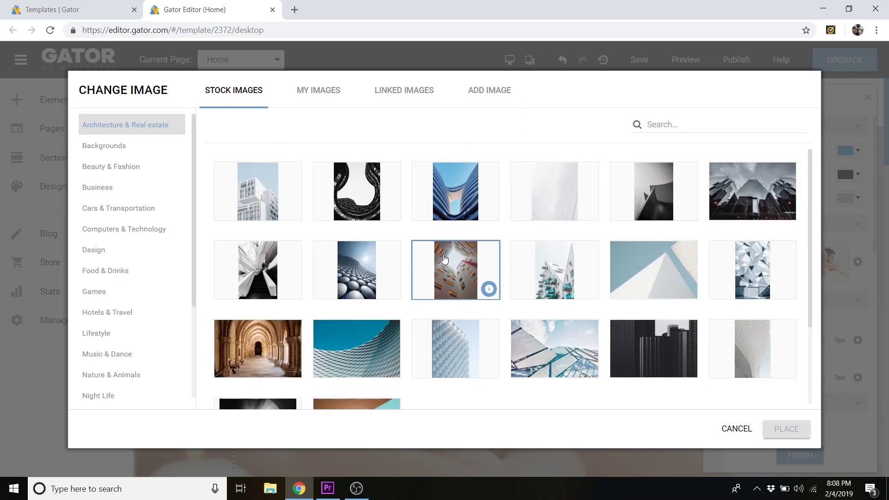
{"action": "left_click", "coordinate": [488, 94]}
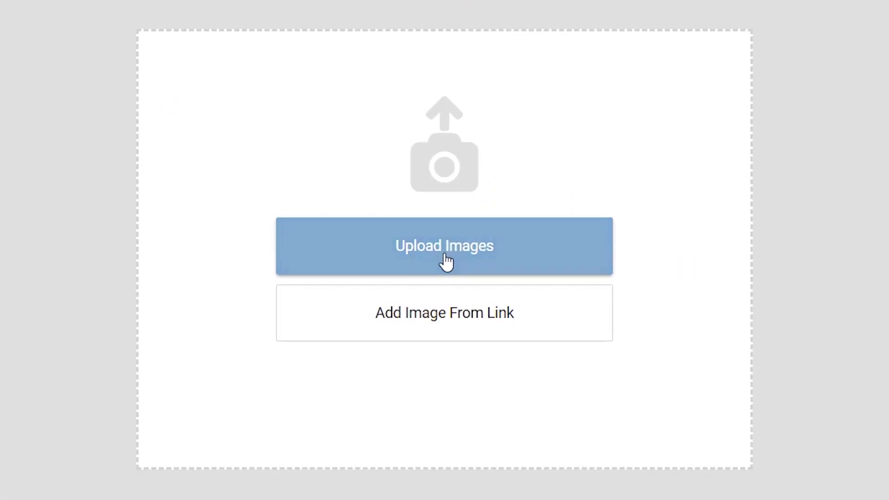
- Upload pexels-photo-551628 from Dog Photos and place it as the hero background
{"action": "left_click", "coordinate": [445, 260]}
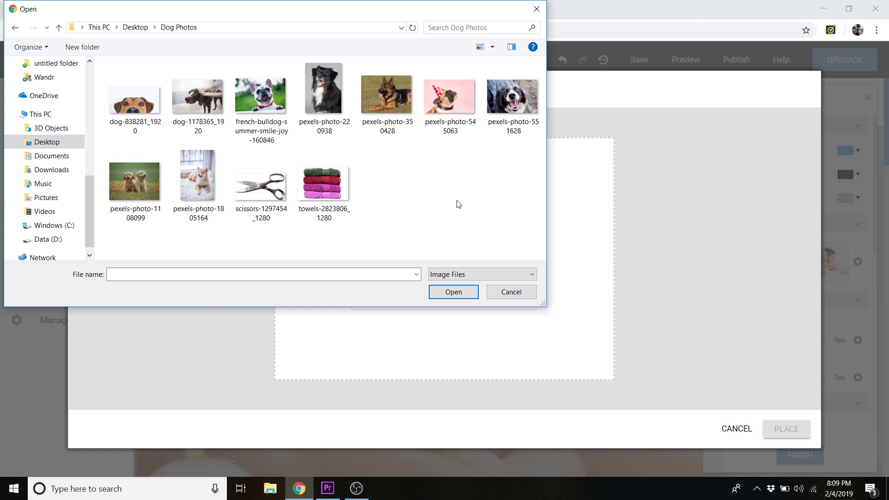
{"action": "left_click", "coordinate": [513, 99]}
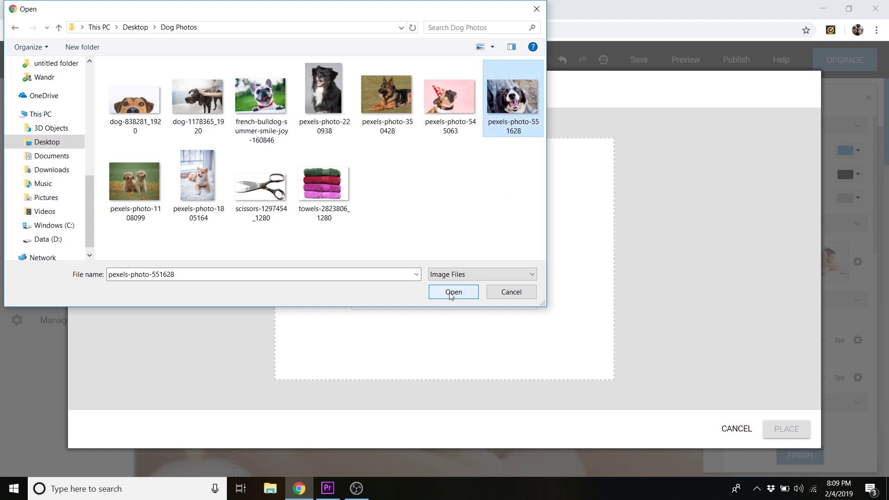
{"action": "left_click", "coordinate": [452, 292]}
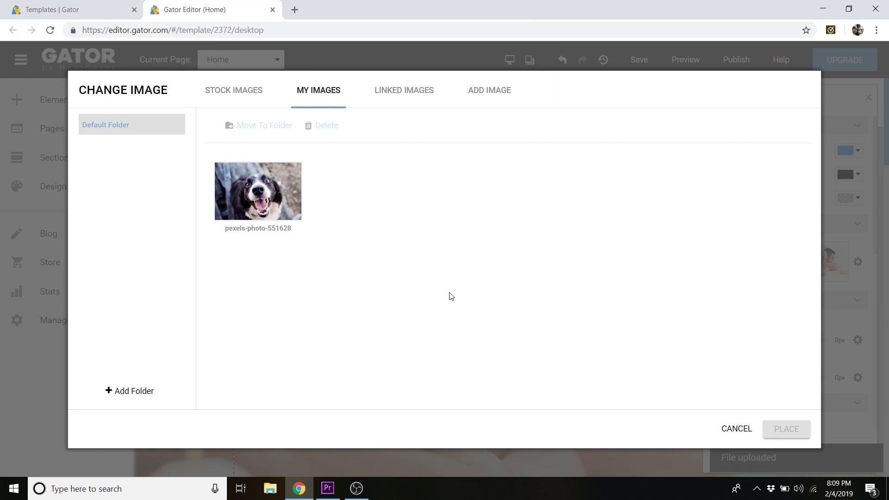
{"action": "left_click", "coordinate": [290, 205]}
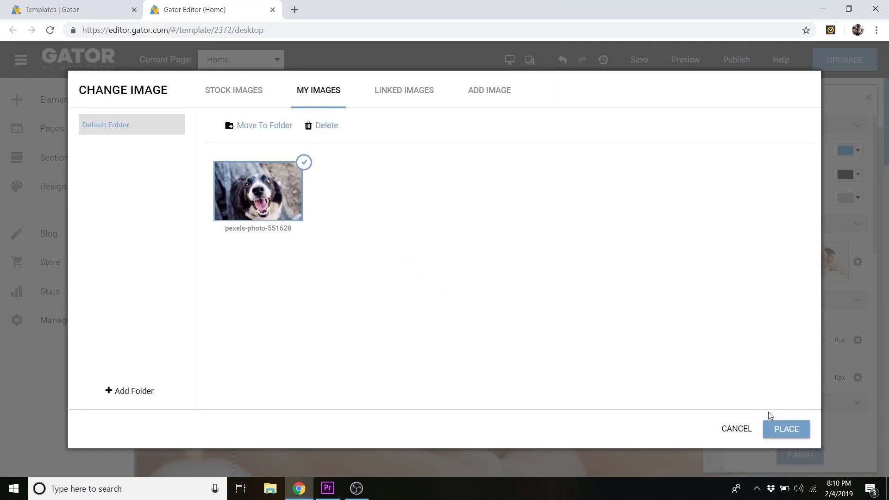
{"action": "left_click", "coordinate": [785, 429]}
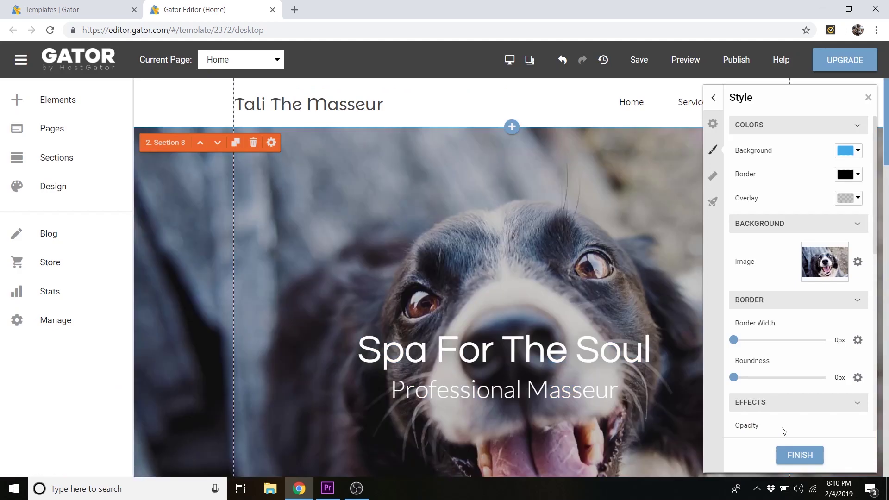
{"action": "scroll", "coordinate": [652, 304], "scroll_direction": "down", "scroll_amount": 5}
{"action": "scroll", "coordinate": [656, 302], "scroll_direction": "up", "scroll_amount": 2}
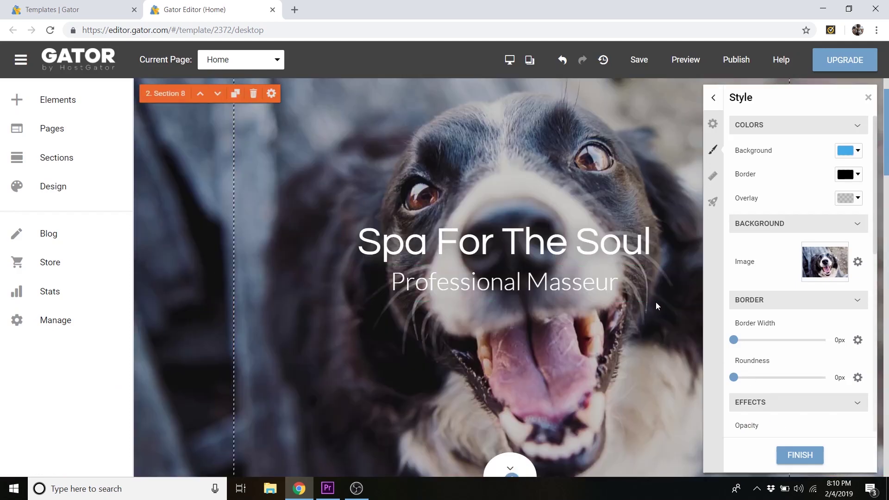
{"action": "scroll", "coordinate": [655, 302], "scroll_direction": "up", "scroll_amount": 2}
- Open Size And Position and lower the hero section's Height to 760
{"action": "scroll", "coordinate": [651, 297], "scroll_direction": "down", "scroll_amount": 2}
{"action": "scroll", "coordinate": [646, 293], "scroll_direction": "up", "scroll_amount": 2}
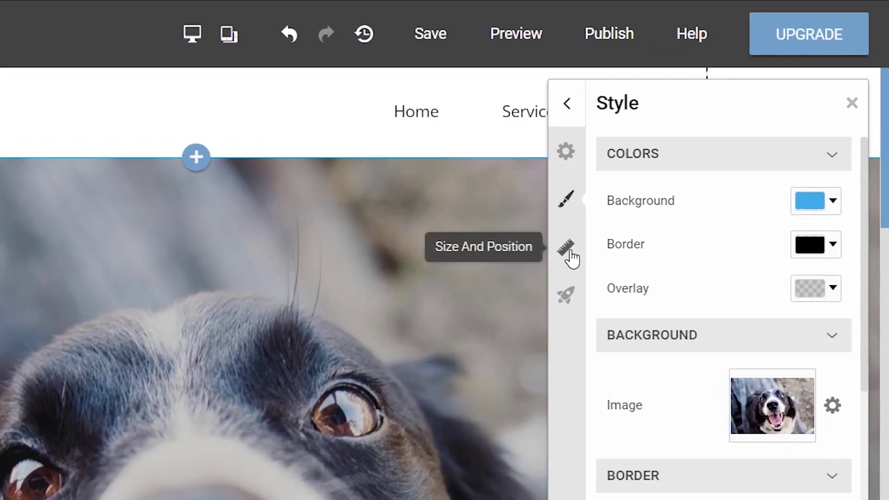
{"action": "left_click", "coordinate": [568, 250]}
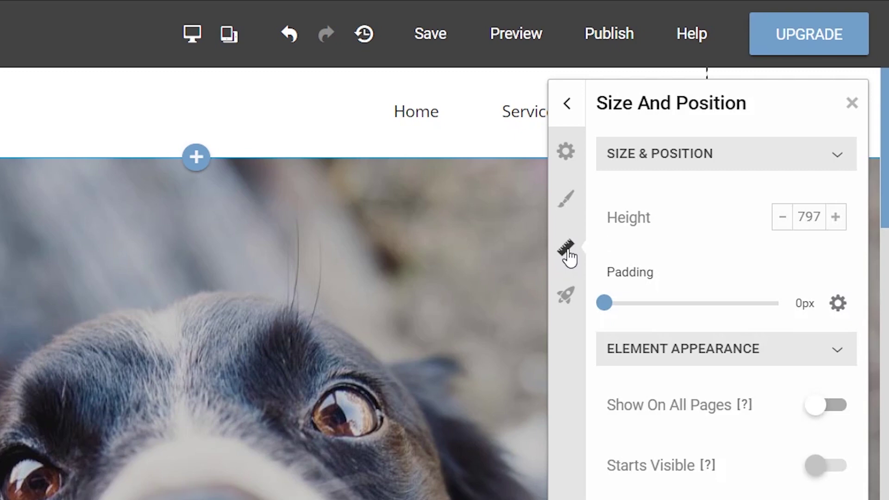
{"action": "scroll", "coordinate": [613, 189], "scroll_direction": "down", "scroll_amount": 1}
{"action": "scroll", "coordinate": [613, 190], "scroll_direction": "down", "scroll_amount": 2}
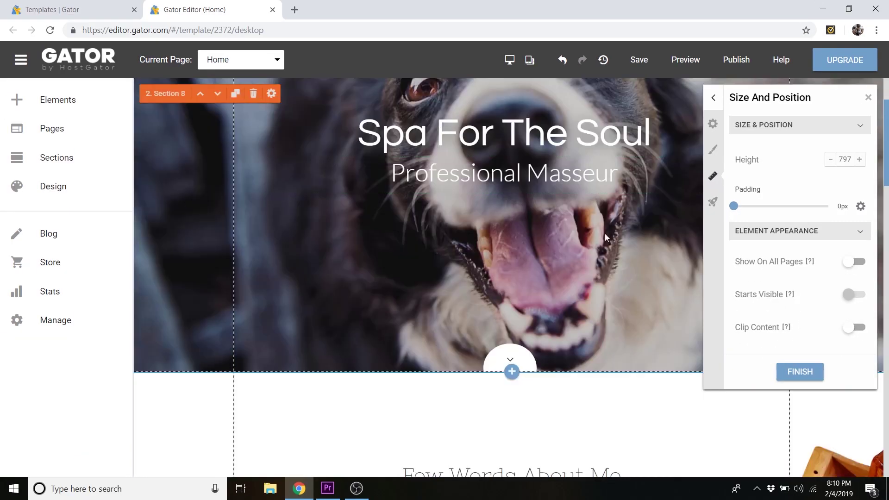
{"action": "scroll", "coordinate": [601, 192], "scroll_direction": "up", "scroll_amount": 4}
{"action": "scroll", "coordinate": [550, 199], "scroll_direction": "down", "scroll_amount": 2}
{"action": "scroll", "coordinate": [550, 199], "scroll_direction": "down", "scroll_amount": 2}
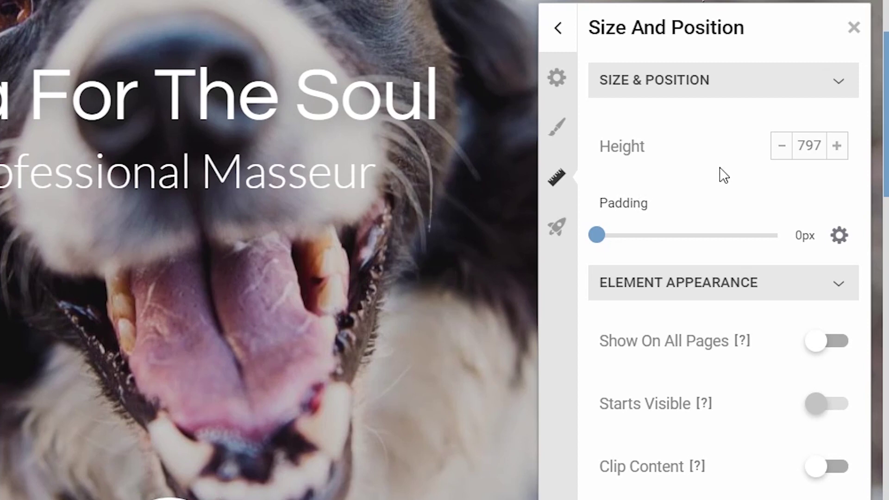
{"action": "left_click", "coordinate": [781, 147]}
{"action": "left_click", "coordinate": [782, 147]}
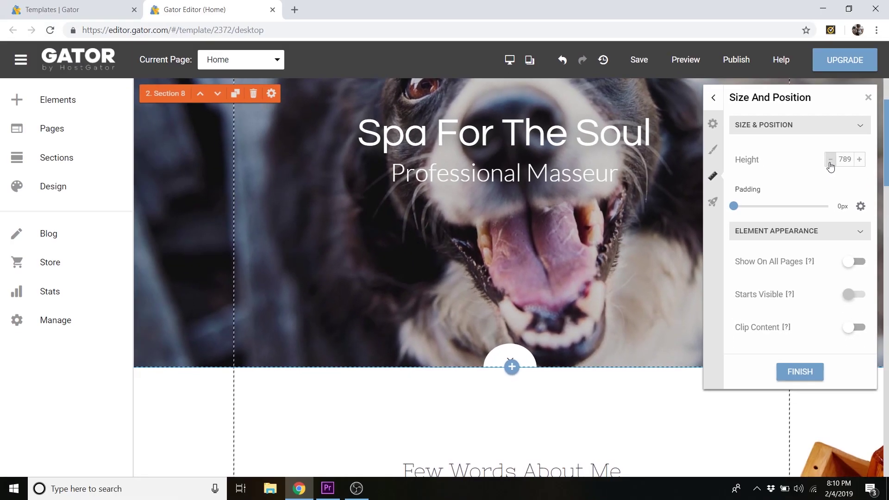
{"action": "left_click", "coordinate": [830, 162]}
{"action": "left_click", "coordinate": [830, 162]}
{"action": "left_click", "coordinate": [831, 162]}
{"action": "left_click", "coordinate": [830, 163]}
{"action": "left_click", "coordinate": [831, 162]}
{"action": "left_click", "coordinate": [831, 162]}
{"action": "left_click", "coordinate": [830, 162]}
{"action": "left_click", "coordinate": [830, 162]}
- Try a Height of 450, then undo back to 760
{"action": "scroll", "coordinate": [677, 208], "scroll_direction": "up", "scroll_amount": 3}
{"action": "scroll", "coordinate": [671, 209], "scroll_direction": "down", "scroll_amount": 1}
{"action": "scroll", "coordinate": [671, 209], "scroll_direction": "up", "scroll_amount": 1}
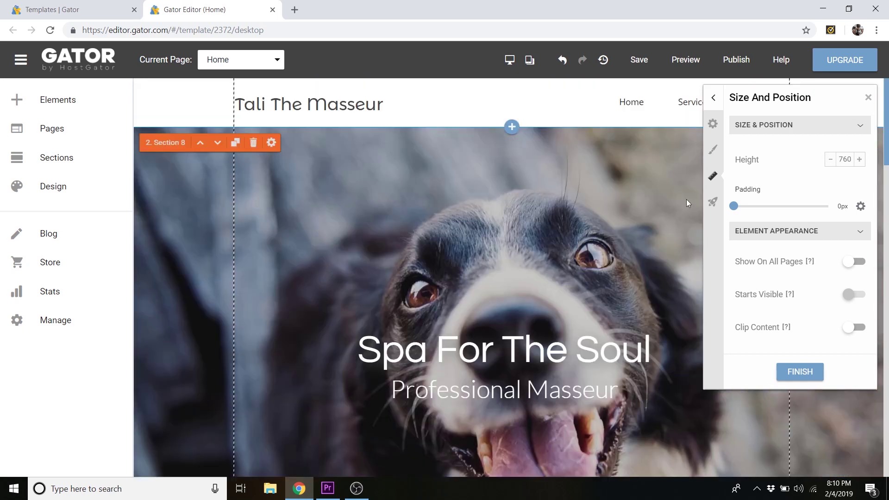
{"action": "double_click", "coordinate": [848, 161]}
{"action": "left_click_drag", "start_coordinate": [849, 160], "coordinate": [850, 161]}
{"action": "type", "text": "450"}
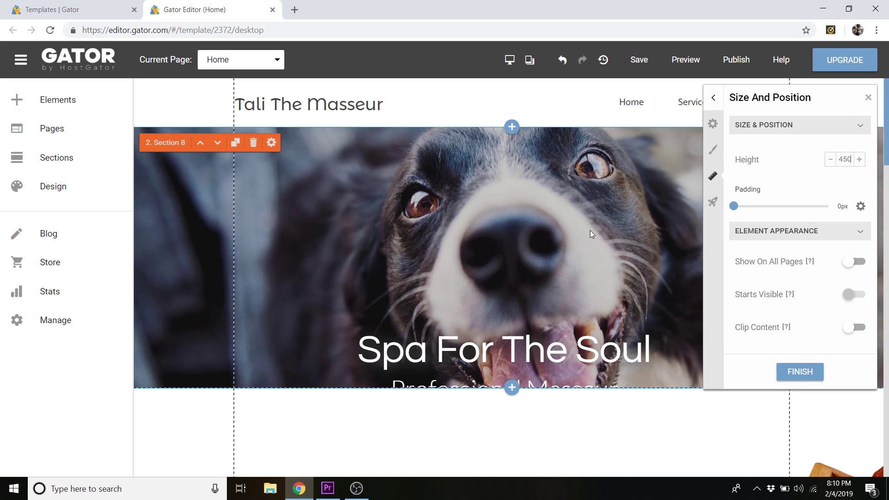
{"action": "key", "text": "ctrl+z"}
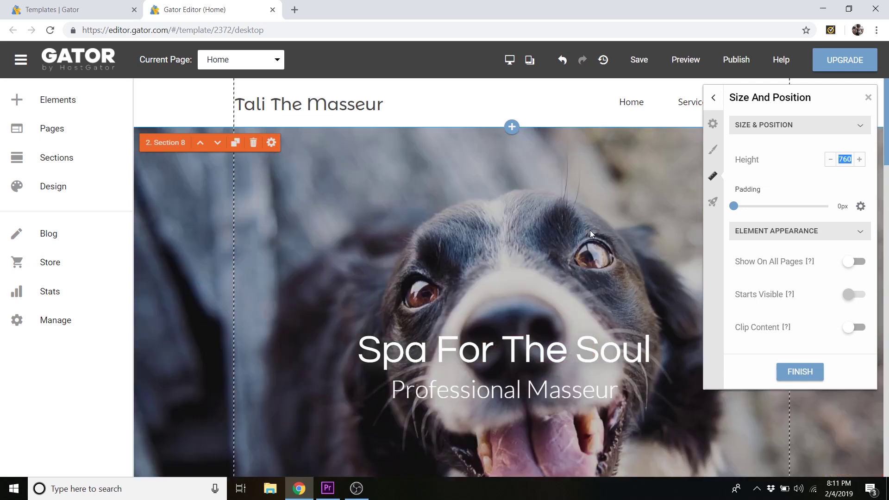
- Close the size panel and start editing the Spa For The Soul headline
{"action": "left_click", "coordinate": [868, 98]}
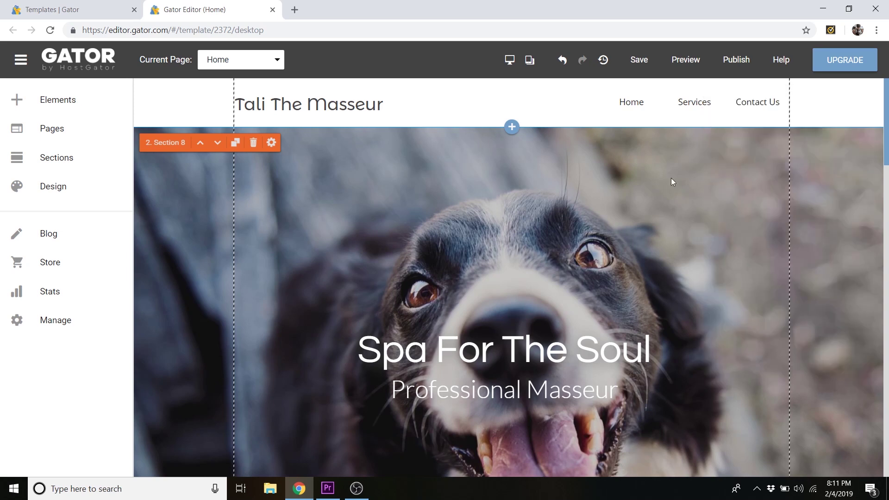
{"action": "scroll", "coordinate": [612, 201], "scroll_direction": "down", "scroll_amount": 2}
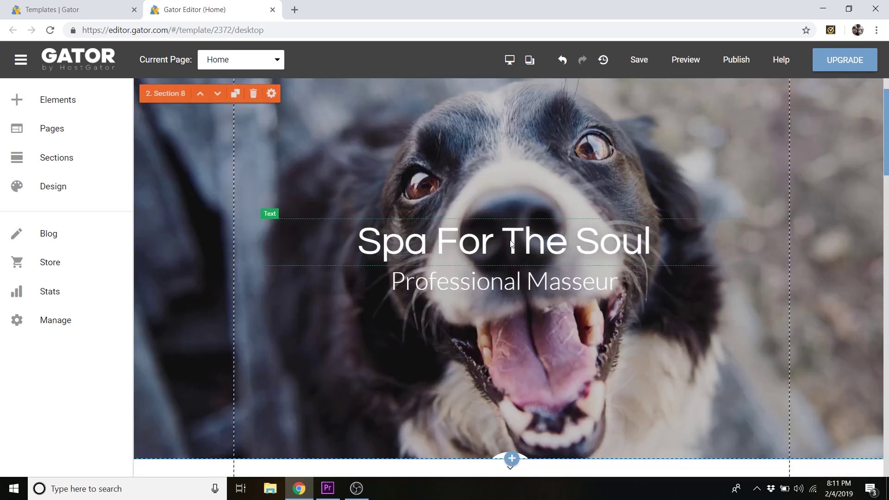
{"action": "left_click", "coordinate": [529, 243]}
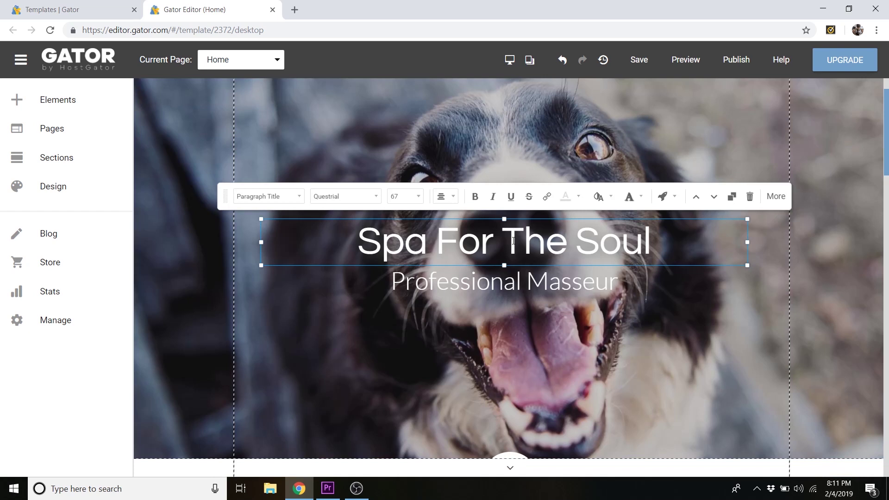
- Change the headline to 'Professional Dog Grooming' and the subtitle to 'Because your pup should always look their best.'
{"action": "triple_click", "coordinate": [518, 239]}
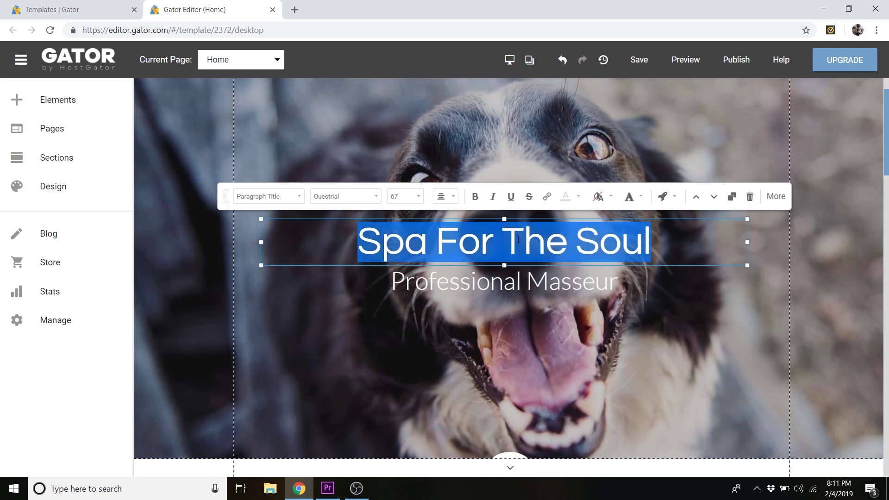
{"action": "type", "text": "Profe"}
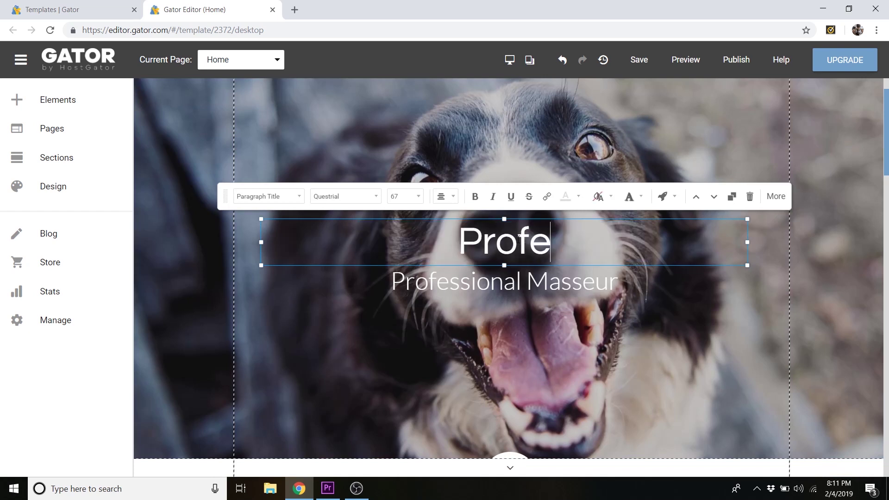
{"action": "type", "text": "ssional Dog Grooming"}
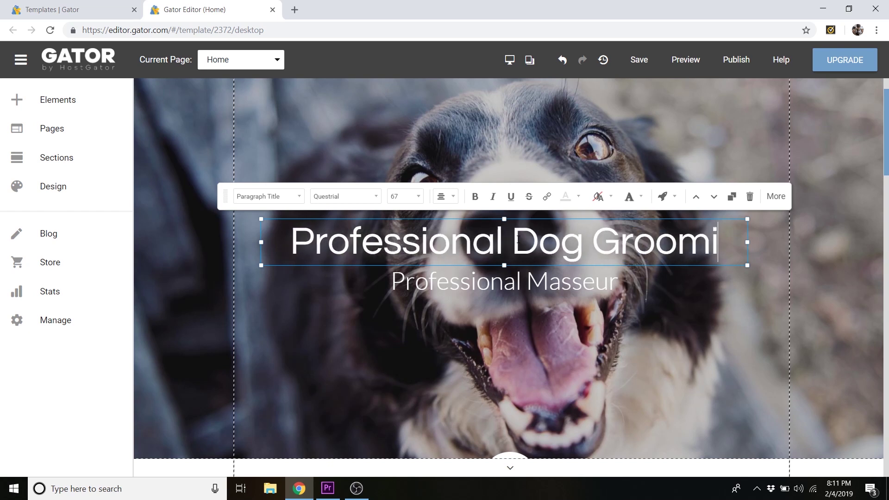
{"action": "left_click", "coordinate": [515, 287]}
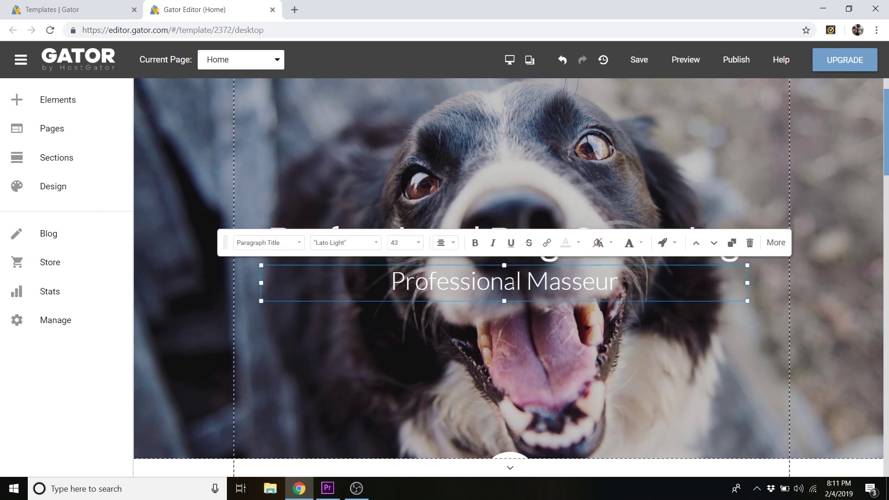
{"action": "double_click", "coordinate": [512, 283]}
{"action": "triple_click", "coordinate": [513, 283]}
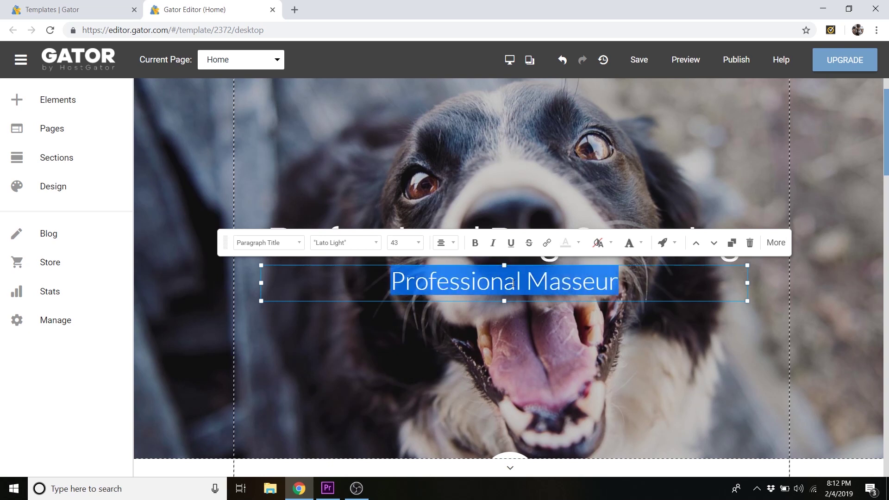
{"action": "type", "text": "Because your pup should always look their best."}
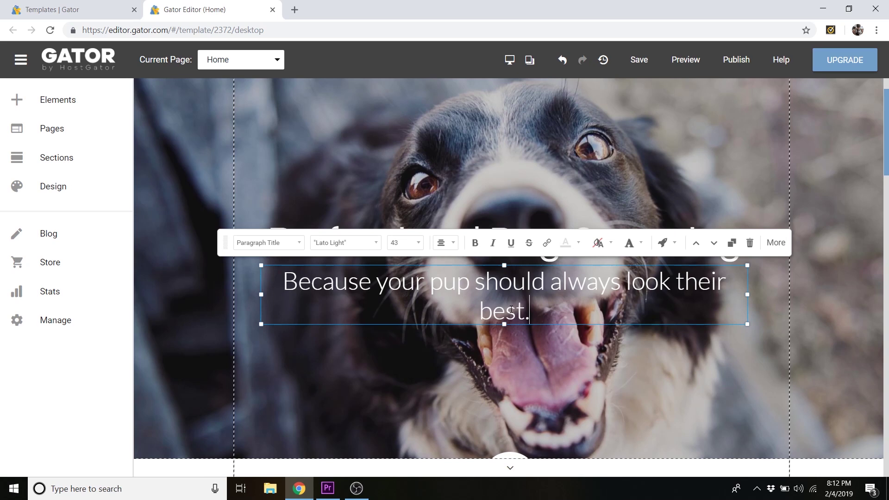
- Set the subtitle font size to 30, then select the Professional Dog Grooming heading
{"action": "left_click_drag", "start_coordinate": [532, 311], "coordinate": [295, 278]}
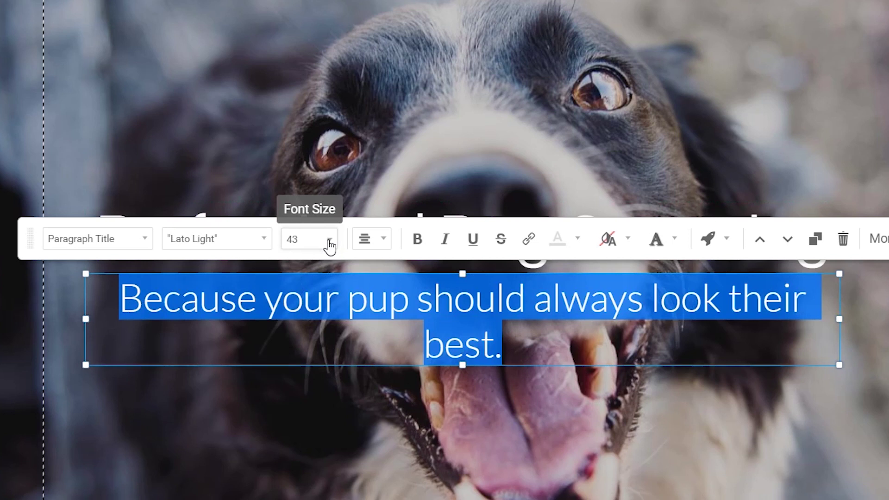
{"action": "left_click", "coordinate": [330, 241]}
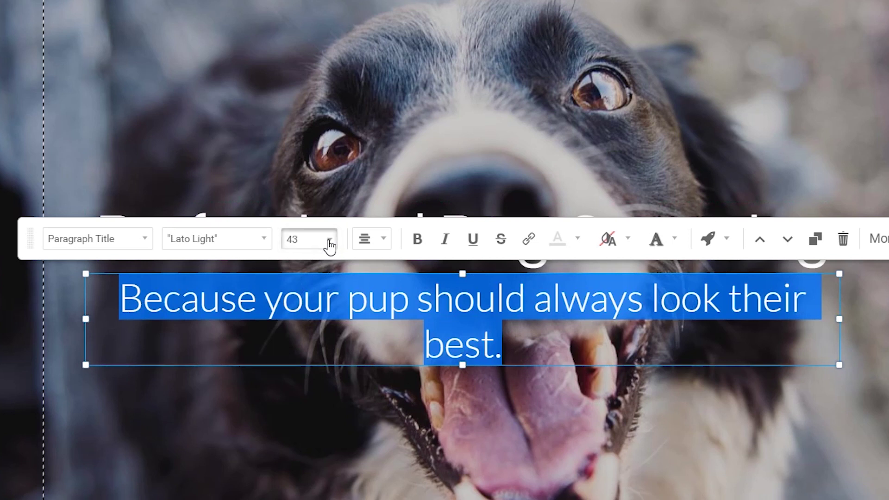
{"action": "scroll", "coordinate": [322, 351], "scroll_direction": "down", "scroll_amount": 3}
{"action": "scroll", "coordinate": [322, 347], "scroll_direction": "down", "scroll_amount": 2}
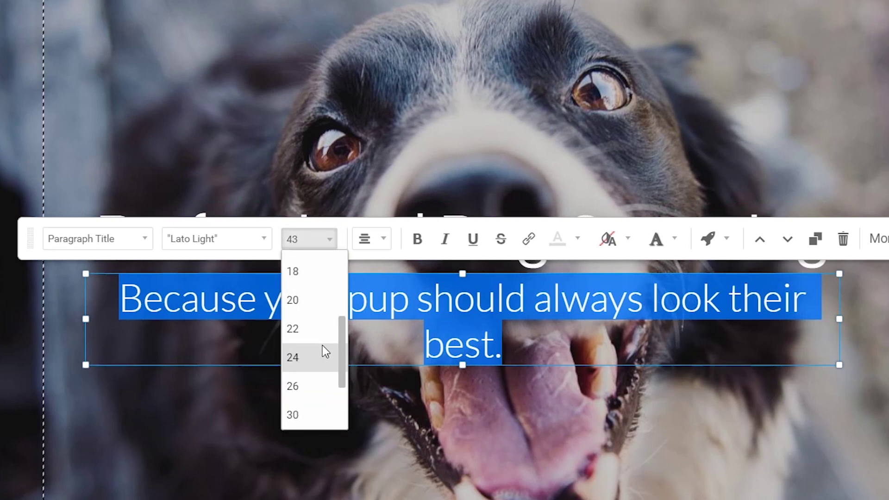
{"action": "scroll", "coordinate": [309, 362], "scroll_direction": "down", "scroll_amount": 1}
{"action": "left_click", "coordinate": [309, 360]}
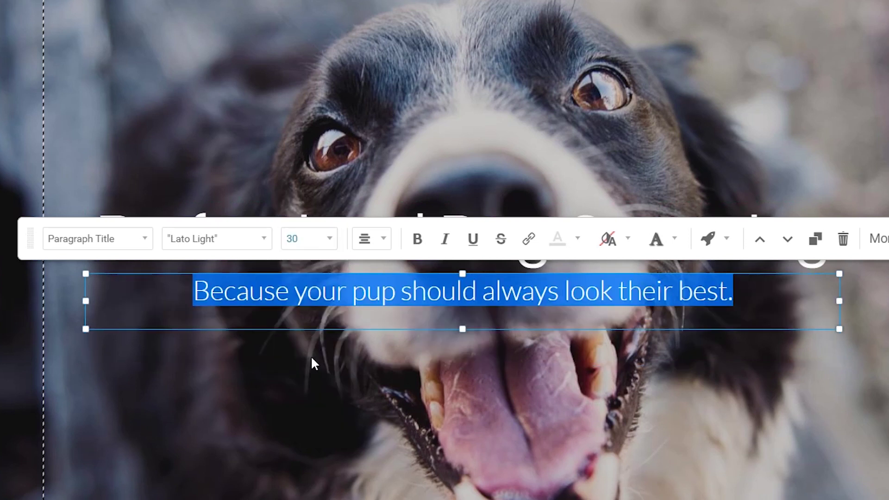
{"action": "left_click", "coordinate": [735, 292]}
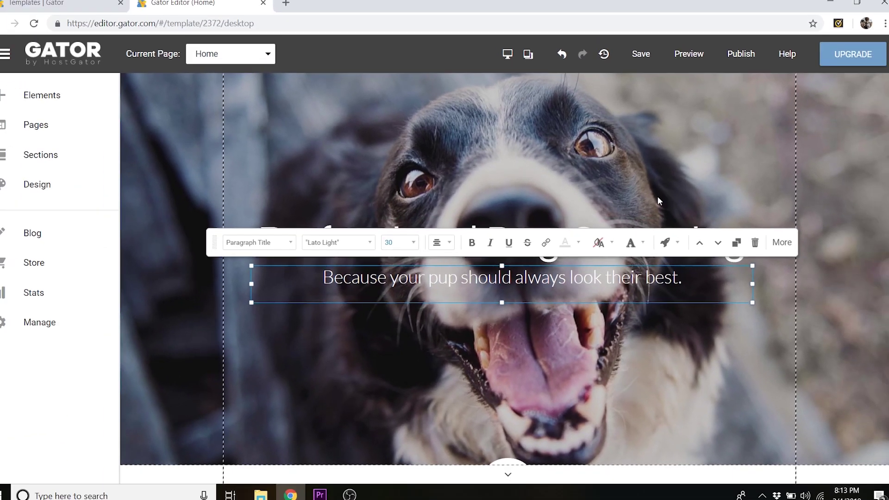
{"action": "left_click", "coordinate": [666, 176]}
{"action": "left_click", "coordinate": [479, 239]}
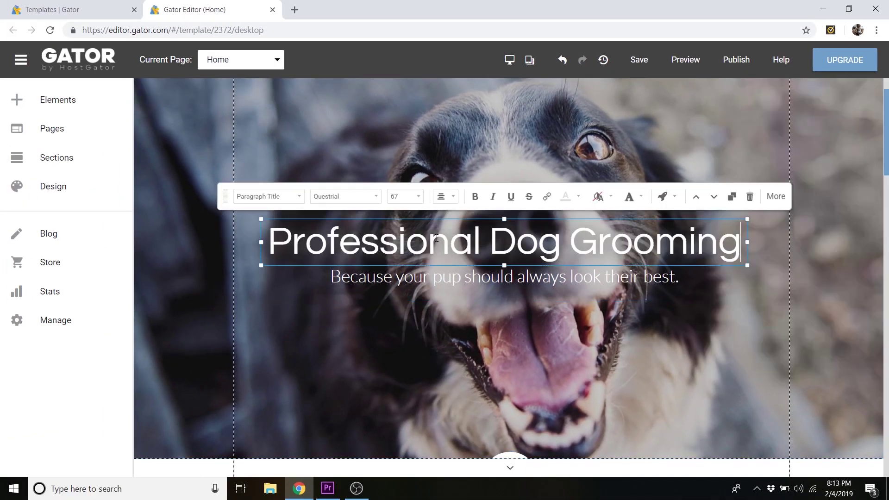
{"action": "left_click_drag", "start_coordinate": [268, 241], "coordinate": [771, 252]}
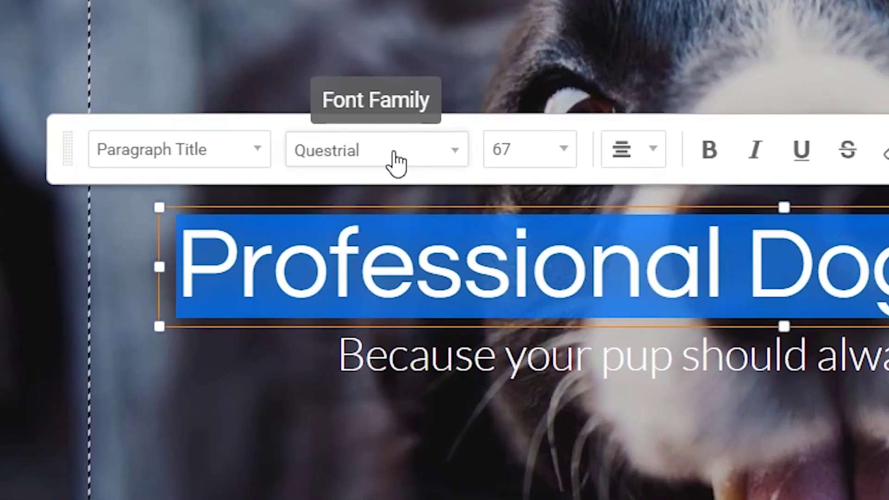
{"action": "left_click", "coordinate": [395, 163]}
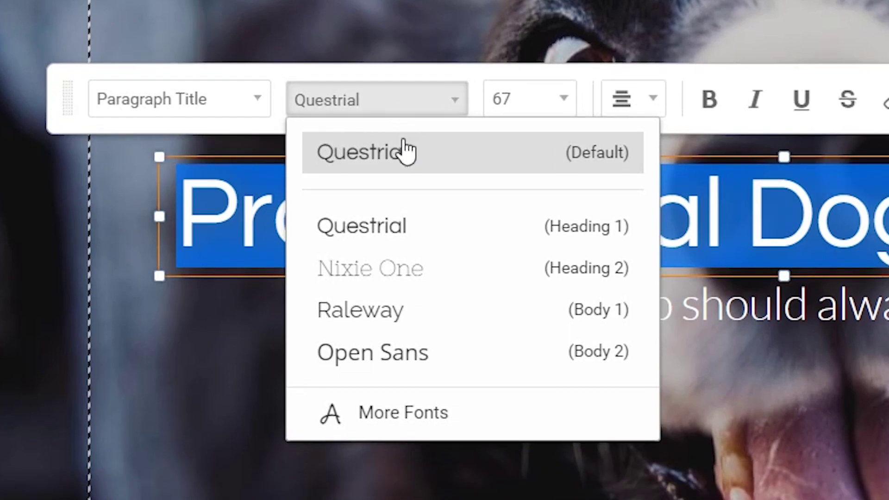
{"action": "left_click", "coordinate": [388, 423]}
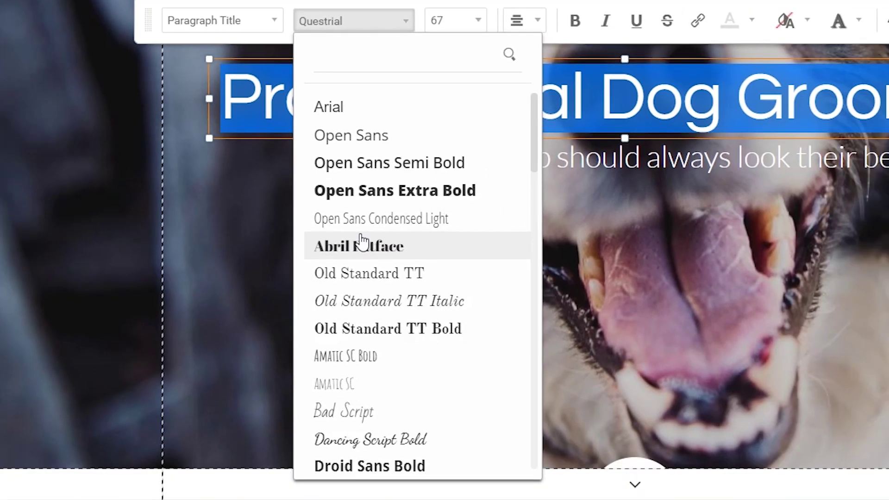
{"action": "scroll", "coordinate": [417, 218], "scroll_direction": "down", "scroll_amount": 5}
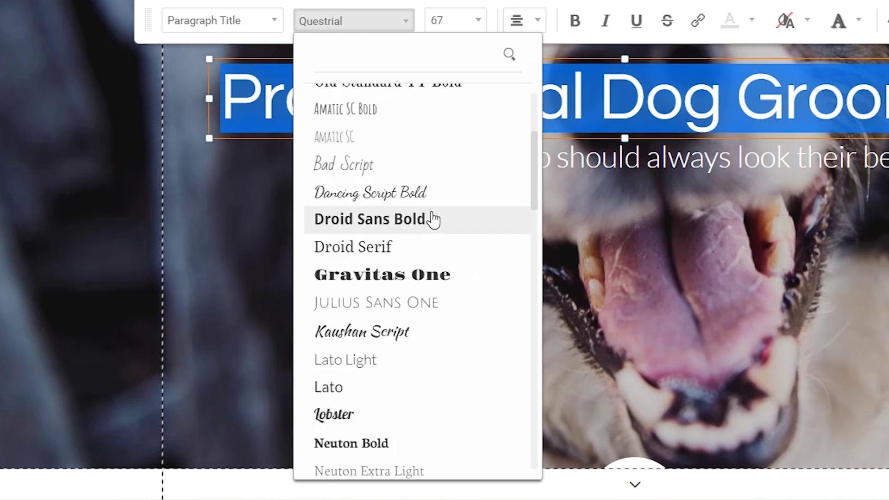
{"action": "scroll", "coordinate": [430, 221], "scroll_direction": "down", "scroll_amount": 3}
{"action": "scroll", "coordinate": [420, 264], "scroll_direction": "up", "scroll_amount": 3}
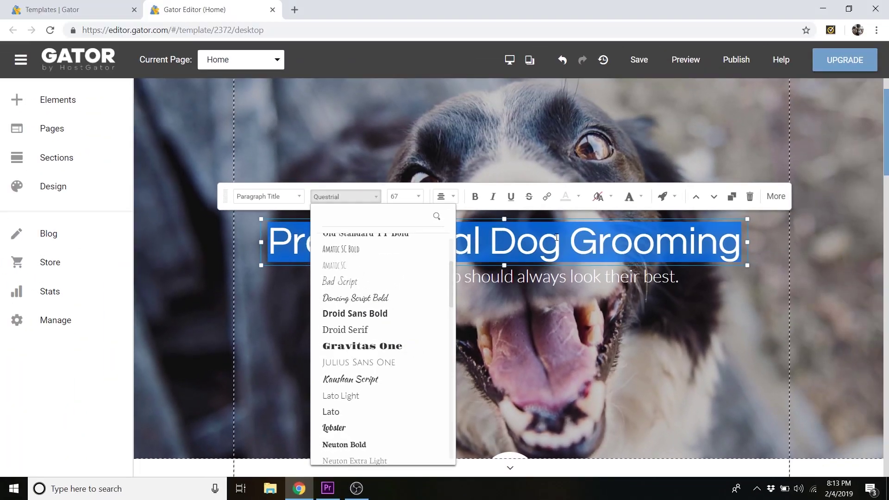
{"action": "left_click", "coordinate": [717, 90]}
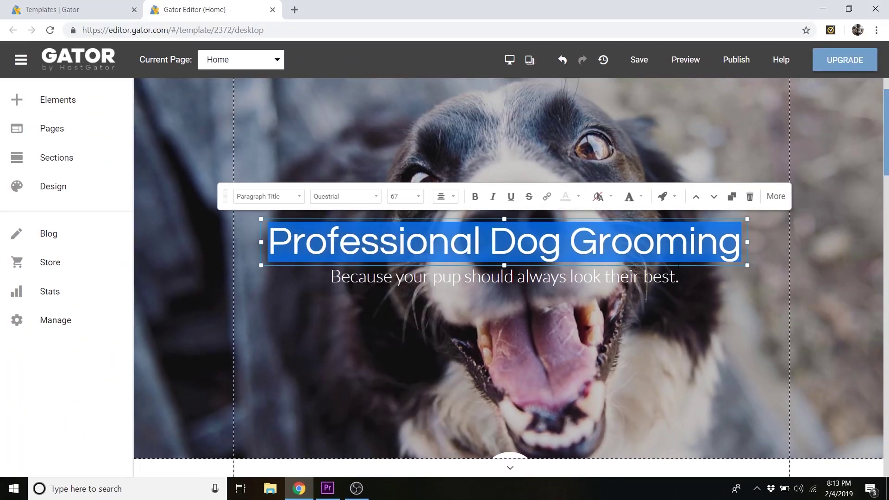
{"action": "left_click", "coordinate": [729, 314]}
- Replace the Tali The Masseur header title with the owner's name
{"action": "scroll", "coordinate": [664, 301], "scroll_direction": "up", "scroll_amount": 3}
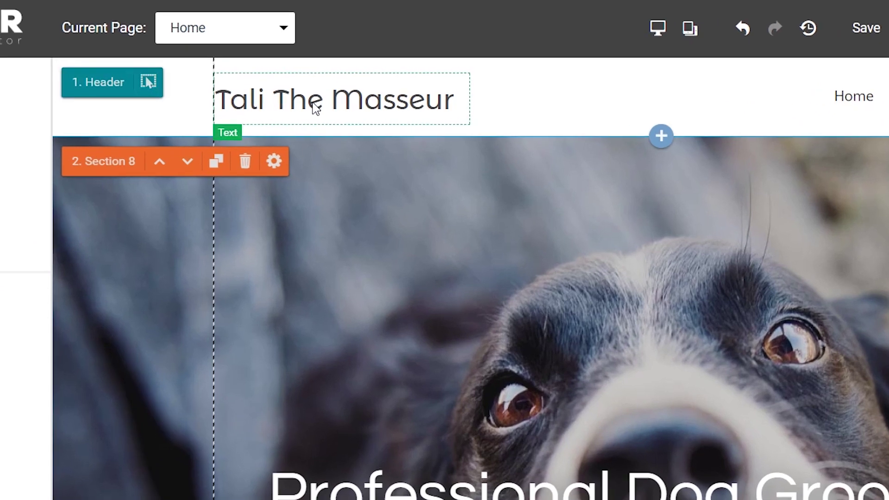
{"action": "left_click", "coordinate": [296, 108]}
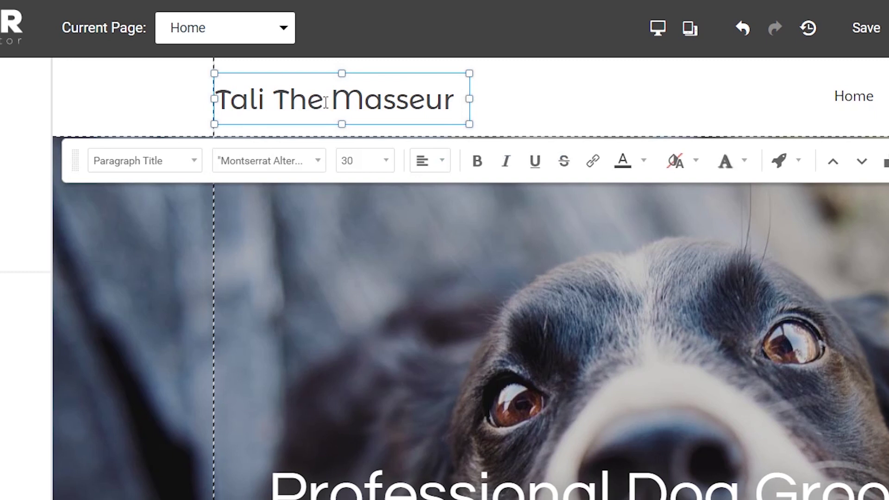
{"action": "left_click", "coordinate": [325, 102]}
{"action": "key", "text": "ctrl+a"}
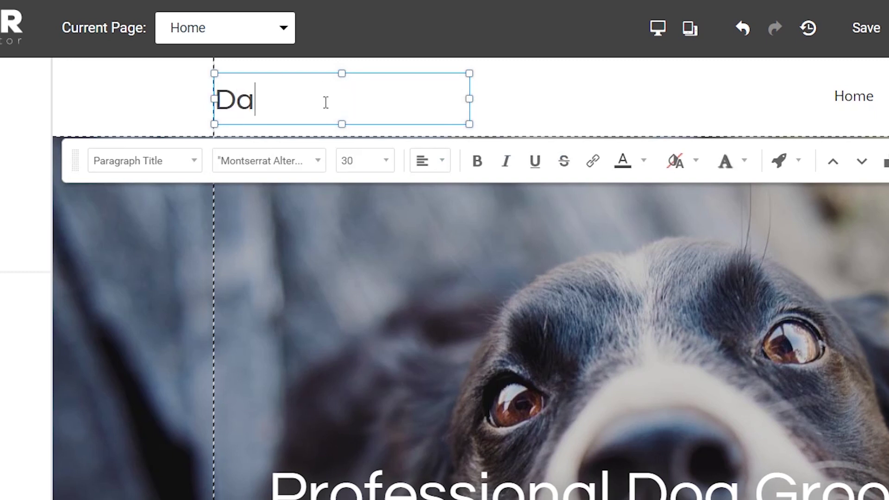
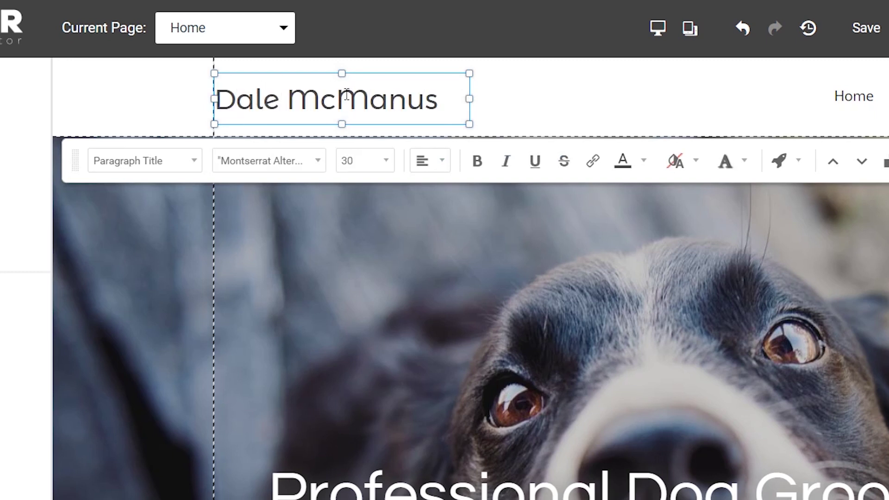
- Set the new header title's font to Amatic SC Bold
{"action": "triple_click", "coordinate": [347, 95]}
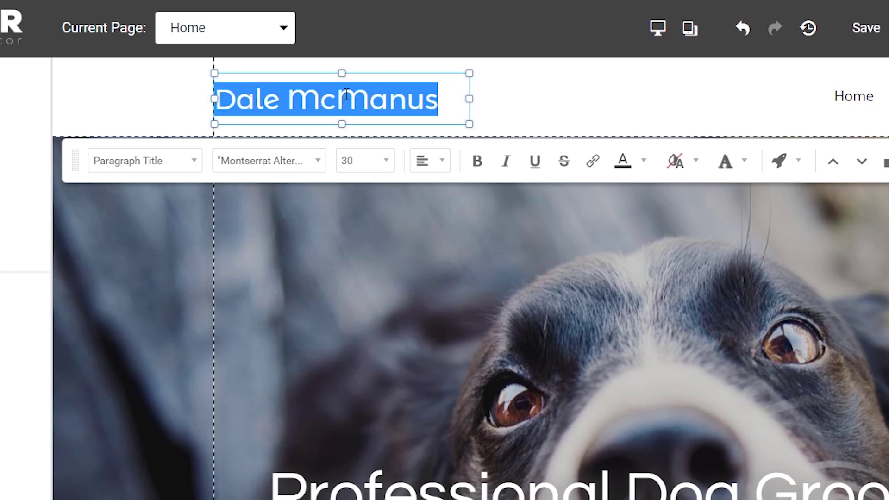
{"action": "left_click", "coordinate": [319, 162]}
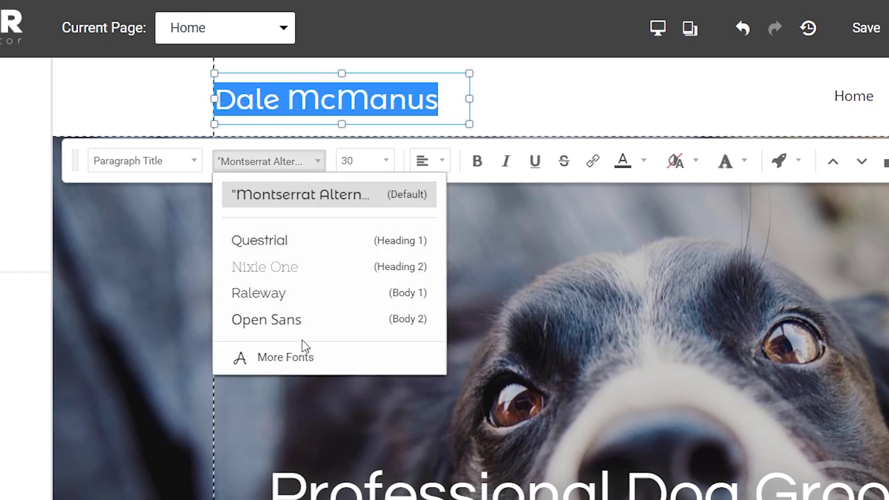
{"action": "left_click", "coordinate": [294, 365]}
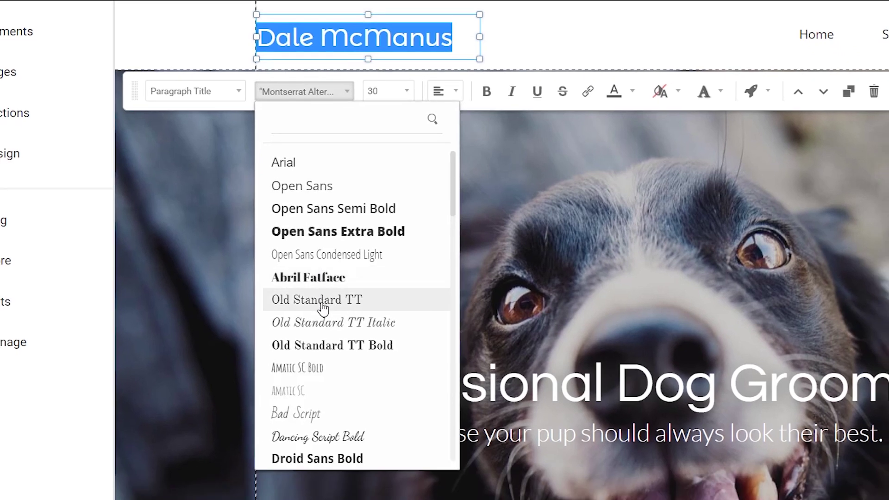
{"action": "left_click", "coordinate": [308, 369]}
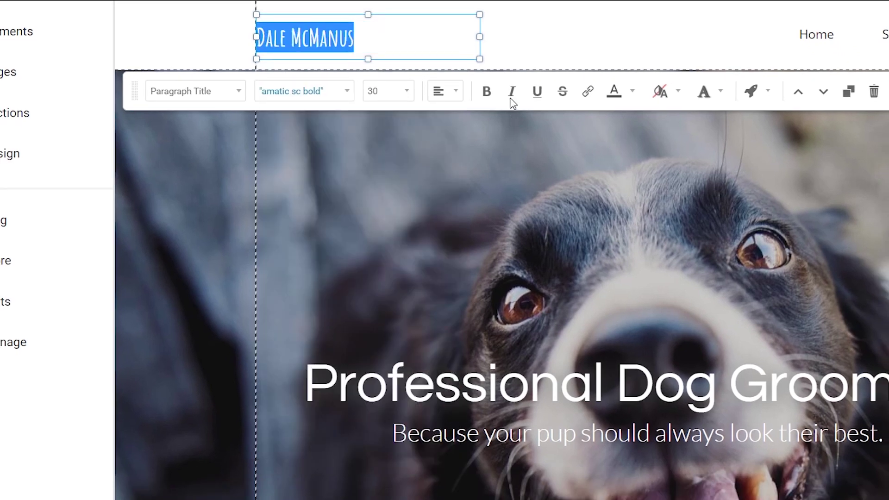
{"action": "left_click", "coordinate": [533, 36]}
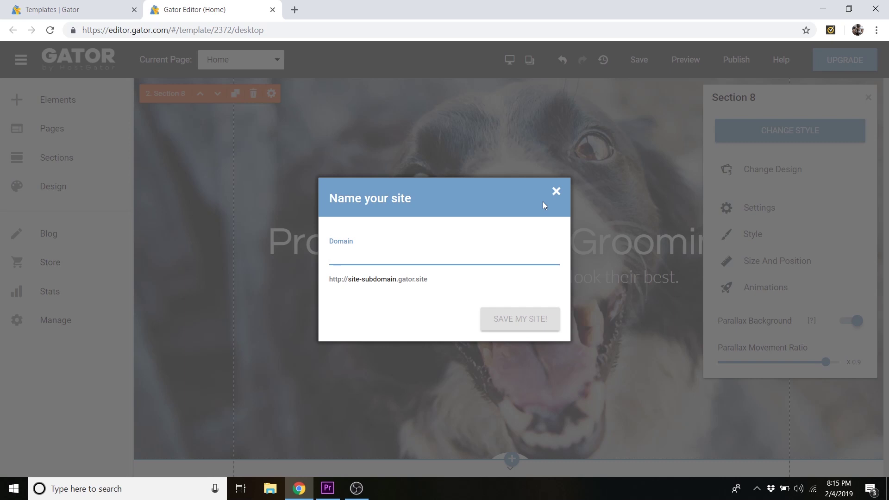
- Enter mydopedomain as the domain and save the site as mydopedomain.gator.site
{"action": "type", "text": "mydopedomain"}
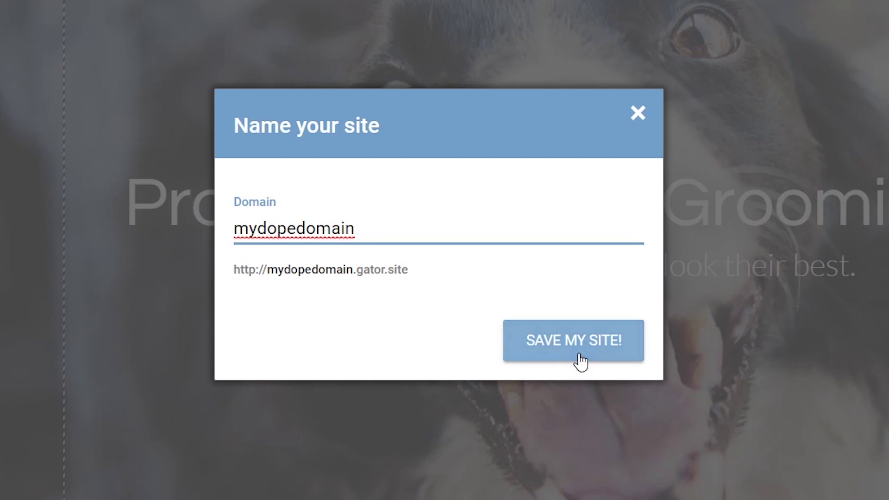
{"action": "left_click", "coordinate": [580, 361]}
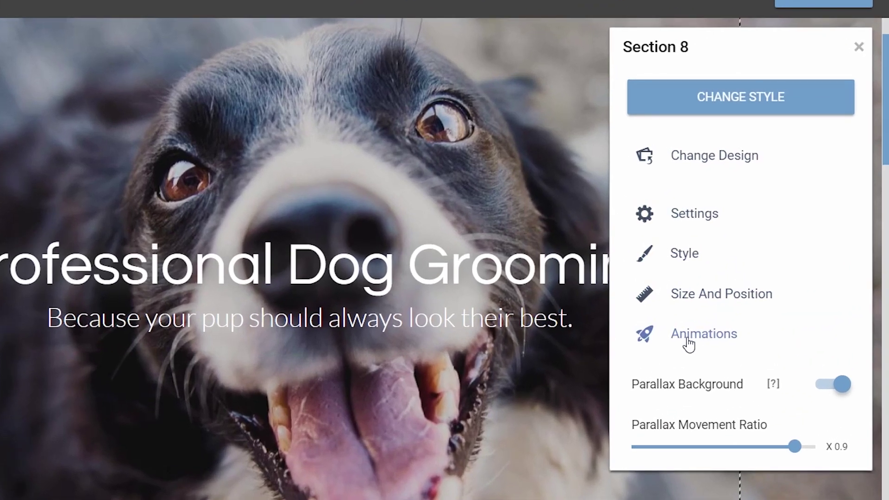
- Preview Fly & Bounce In, Bounce In and Fade In, then apply Fade In to the hero
{"action": "left_click", "coordinate": [740, 306]}
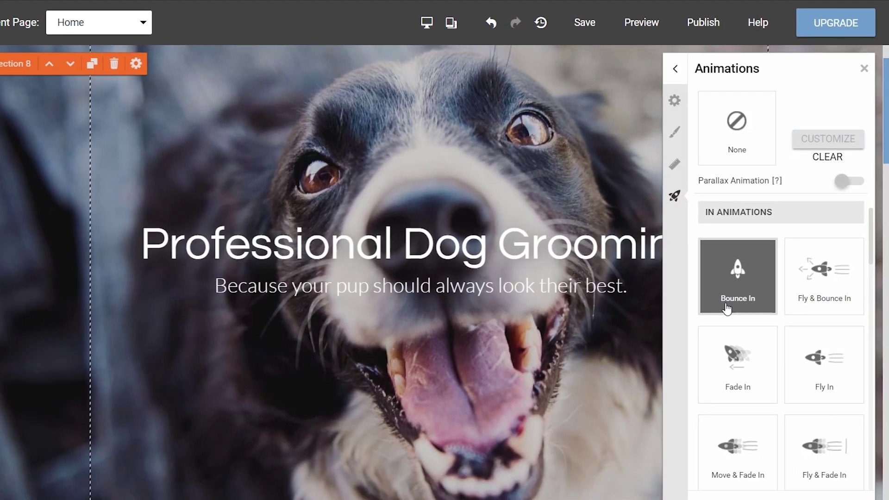
{"action": "left_click", "coordinate": [844, 303]}
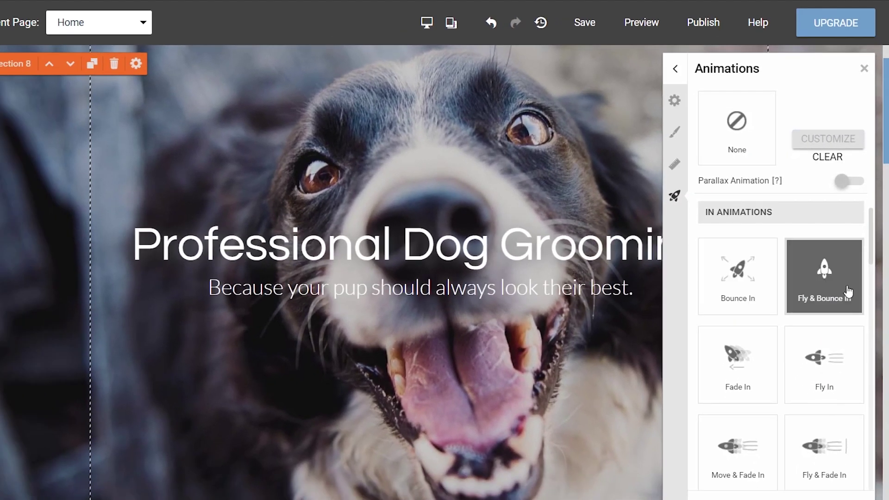
{"action": "left_click", "coordinate": [757, 363]}
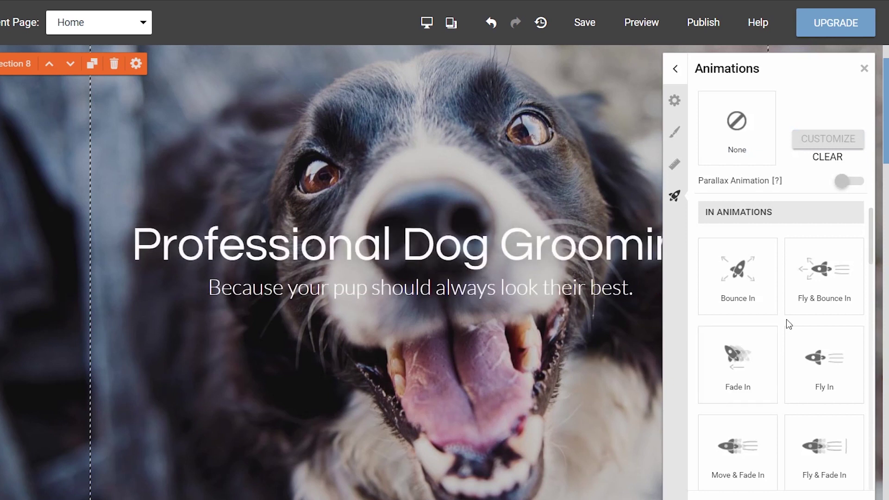
{"action": "left_click", "coordinate": [765, 350]}
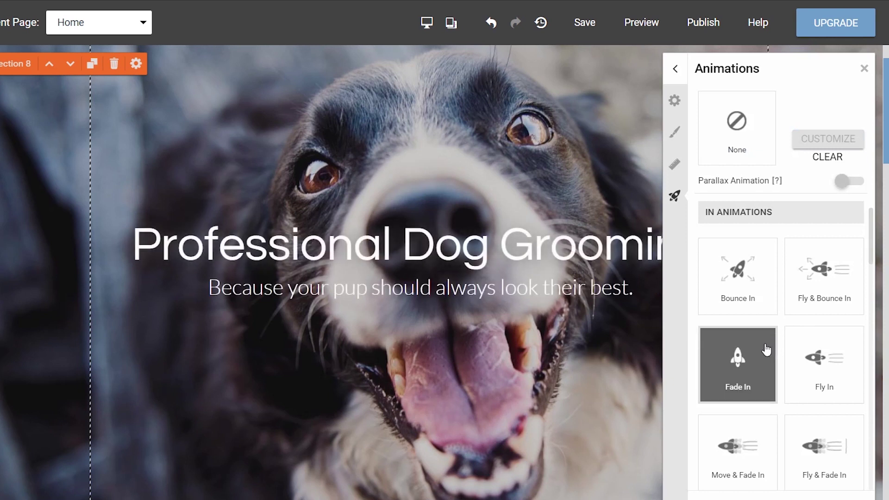
{"action": "left_click", "coordinate": [756, 296]}
{"action": "left_click", "coordinate": [746, 380]}
{"action": "left_click", "coordinate": [744, 368]}
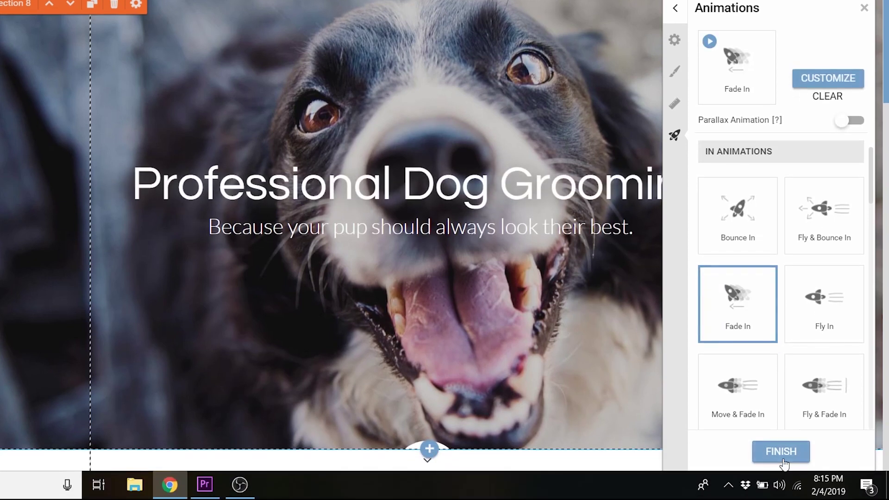
{"action": "left_click", "coordinate": [780, 452]}
{"action": "scroll", "coordinate": [491, 271], "scroll_direction": "down", "scroll_amount": 5}
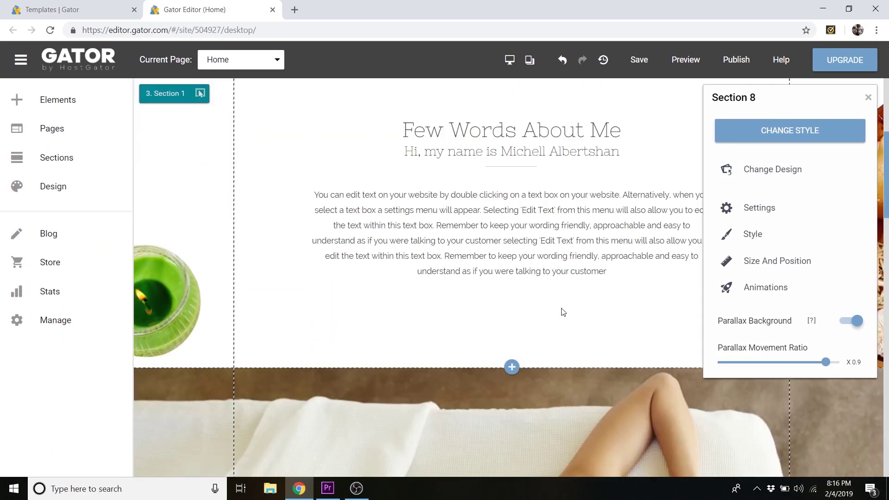
{"action": "scroll", "coordinate": [563, 311], "scroll_direction": "up", "scroll_amount": 2}
{"action": "left_click", "coordinate": [868, 98]}
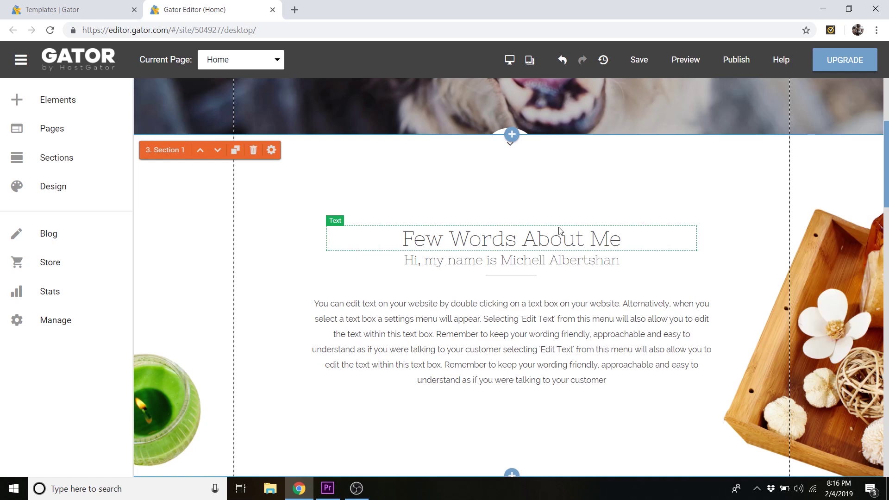
- Add a new section below the dog hero and pick the Images & Text type
{"action": "scroll", "coordinate": [558, 230], "scroll_direction": "up", "scroll_amount": 4}
{"action": "scroll", "coordinate": [560, 324], "scroll_direction": "down", "scroll_amount": 2}
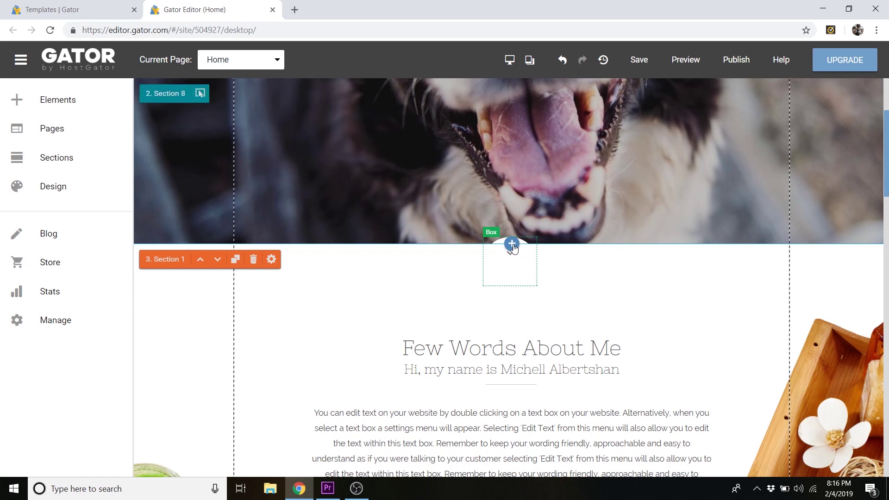
{"action": "left_click", "coordinate": [512, 245]}
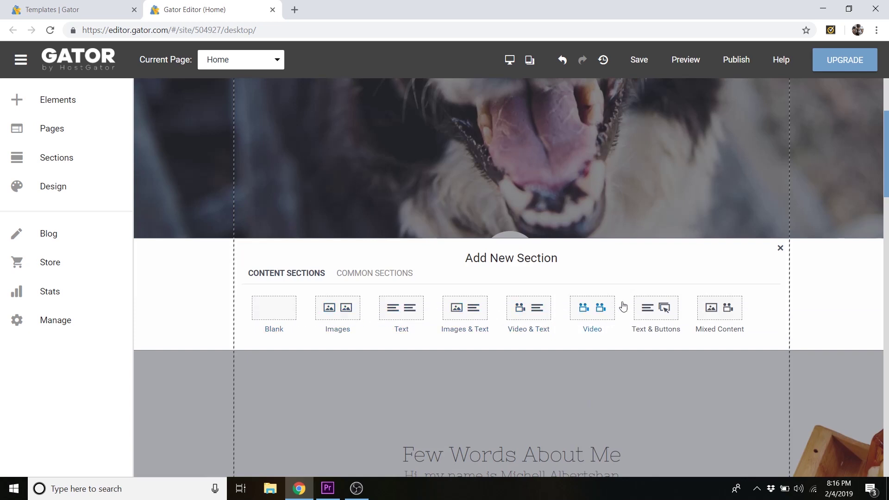
{"action": "left_click", "coordinate": [473, 314]}
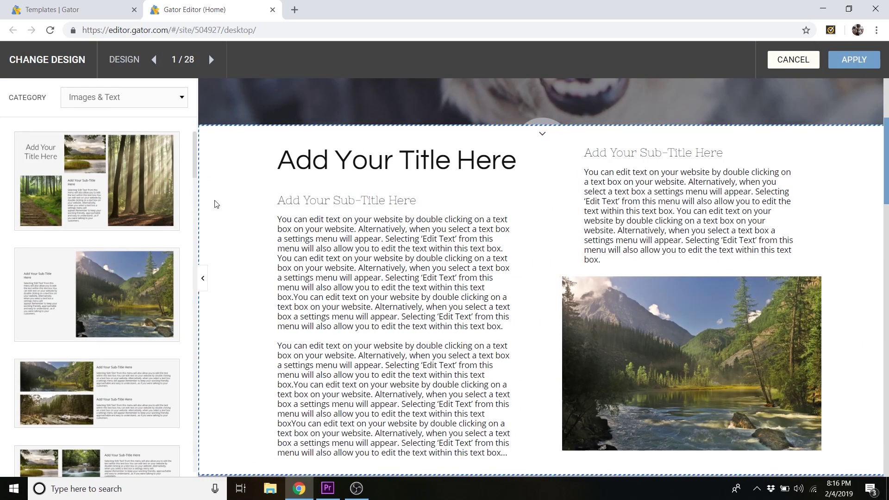
- Apply the Images & Text layout (7/28): a large desert photo beside three small pictures and text
{"action": "scroll", "coordinate": [125, 199], "scroll_direction": "down", "scroll_amount": 1}
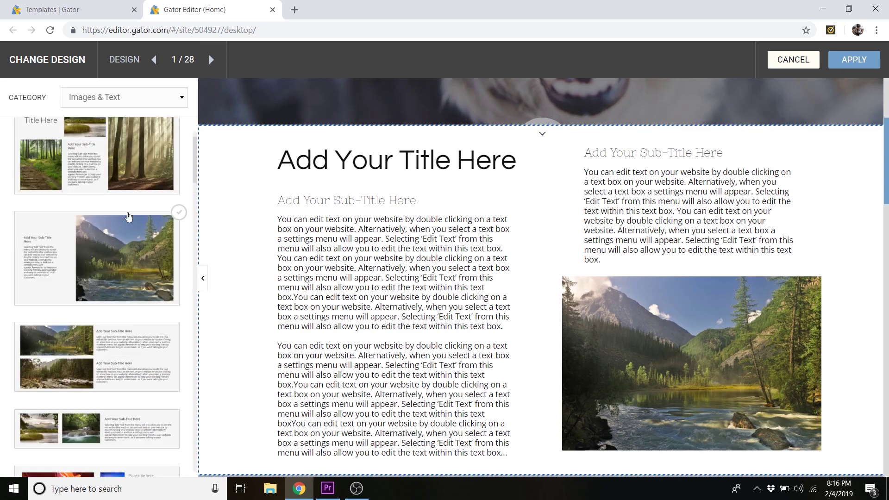
{"action": "scroll", "coordinate": [128, 216], "scroll_direction": "down", "scroll_amount": 5}
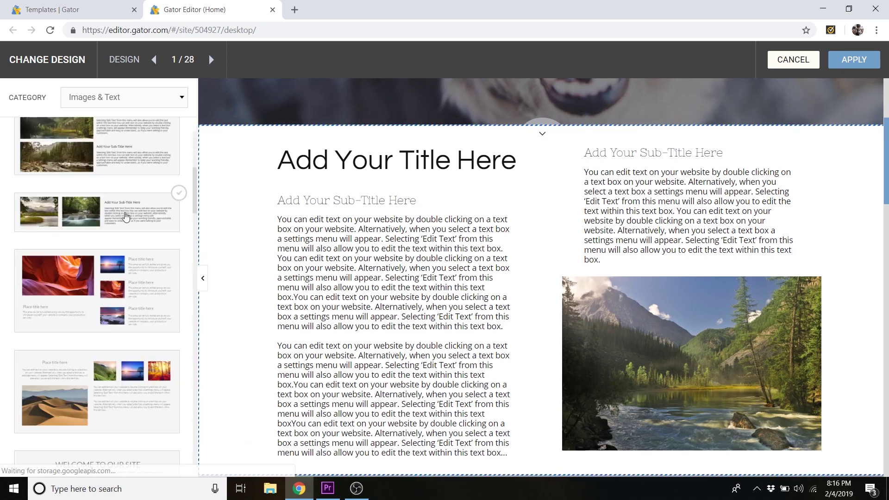
{"action": "scroll", "coordinate": [125, 220], "scroll_direction": "down", "scroll_amount": 3}
{"action": "mouse_move", "coordinate": [91, 253]}
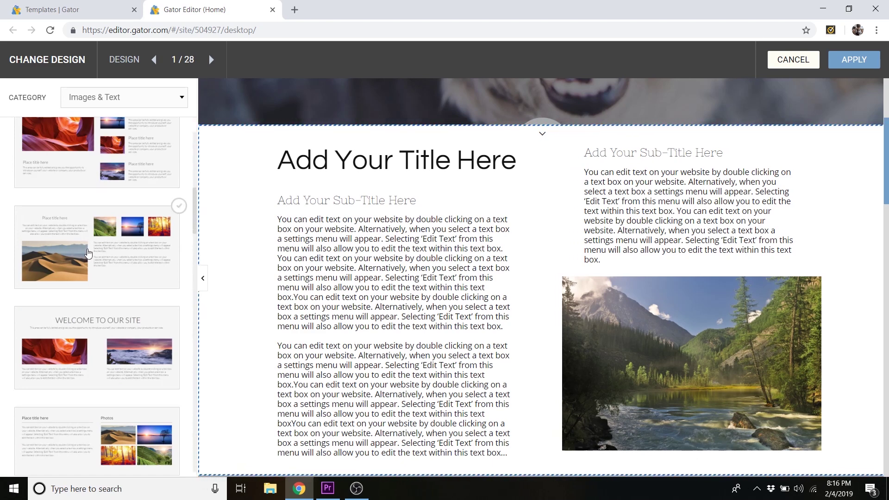
{"action": "left_click", "coordinate": [92, 250]}
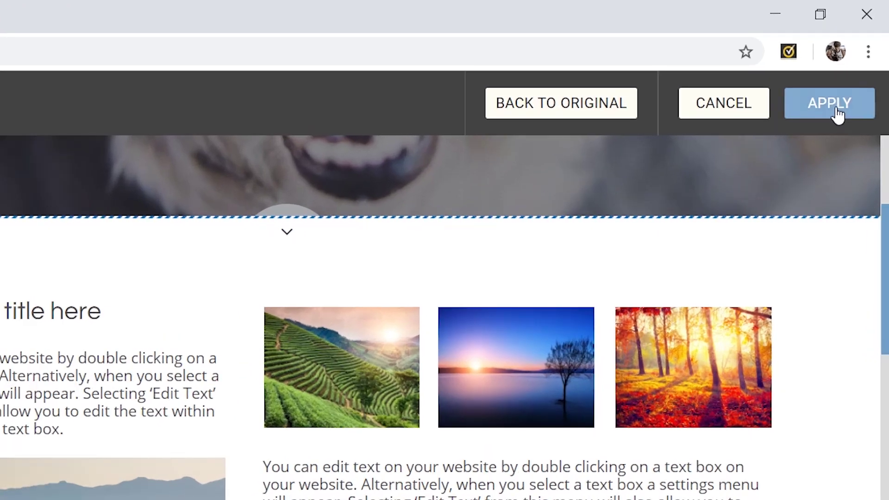
{"action": "left_click", "coordinate": [837, 110]}
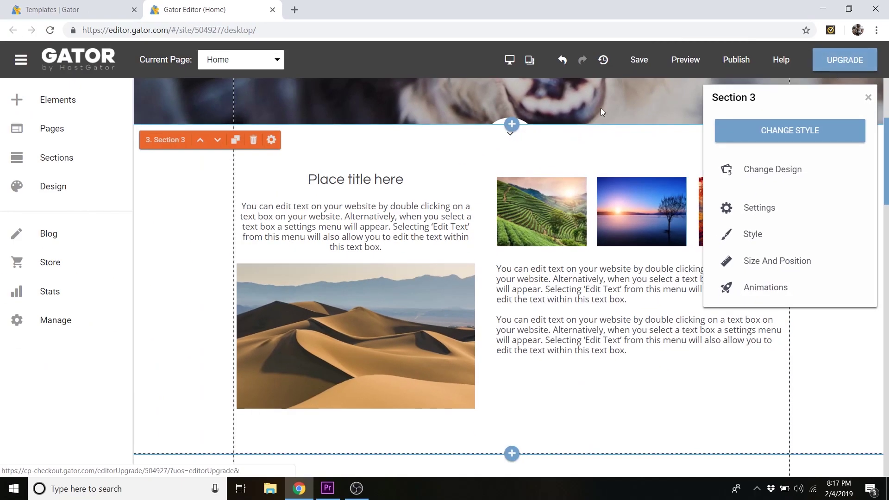
- Delete the trial Images & Text section so Few Words About Me follows the dog hero
{"action": "left_click", "coordinate": [253, 144]}
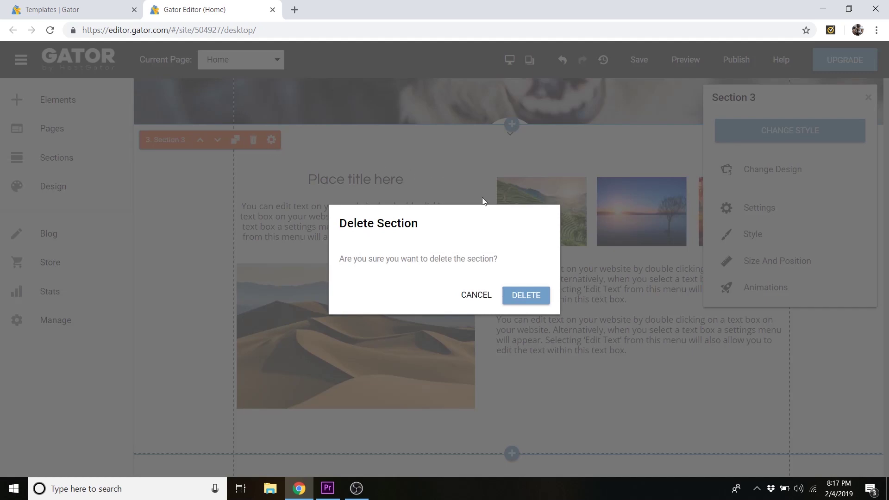
{"action": "left_click", "coordinate": [525, 293]}
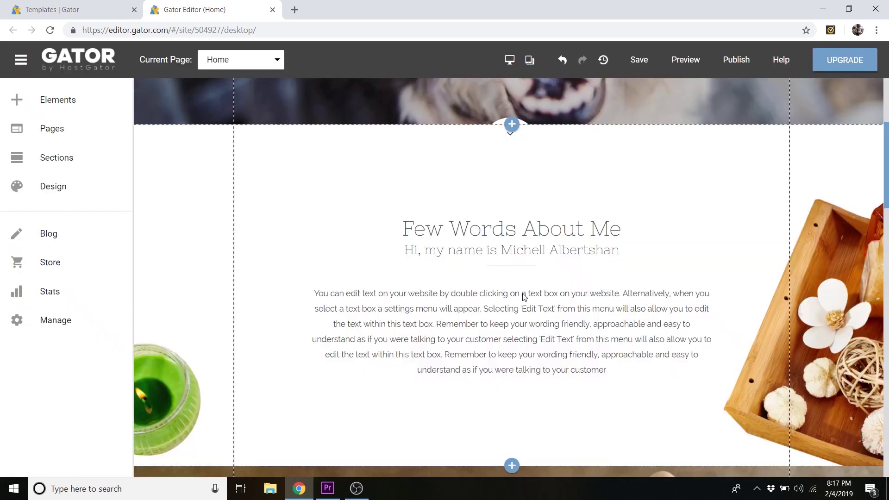
- Change the Few Words About Me subtitle to 'Hi, my name is' followed by the groomer's name
{"action": "double_click", "coordinate": [509, 260]}
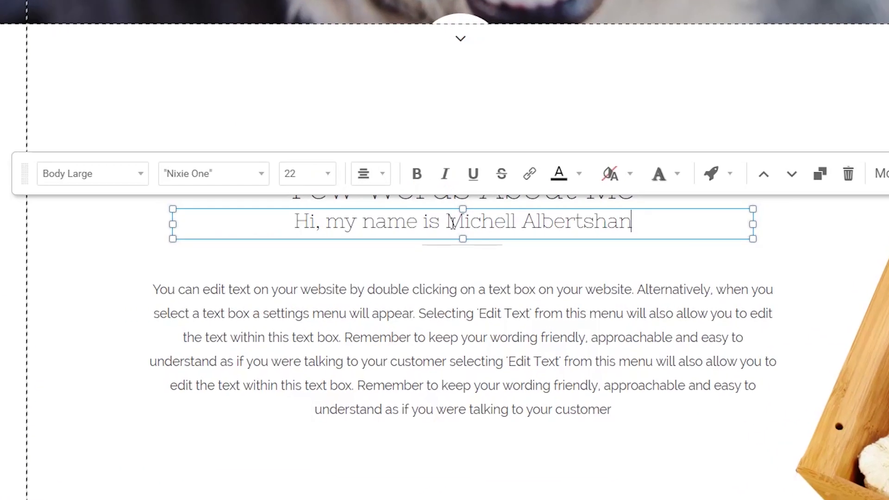
{"action": "left_click_drag", "start_coordinate": [504, 251], "coordinate": [625, 252]}
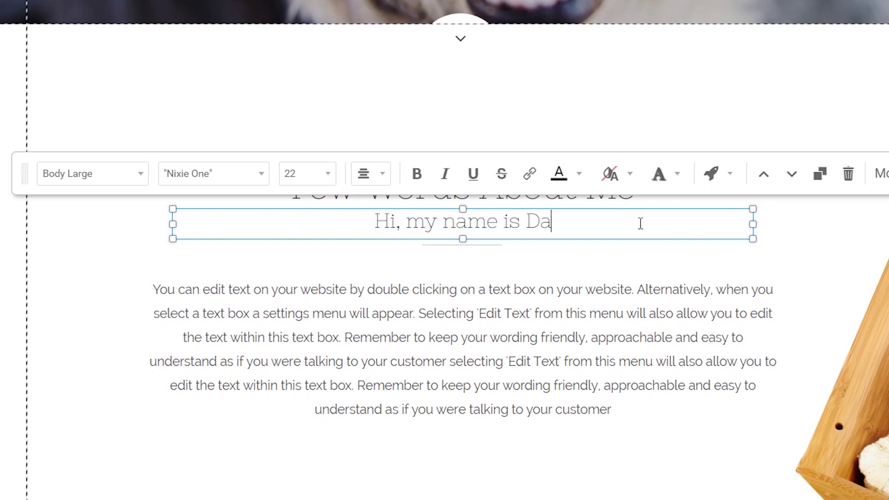
{"action": "left_click", "coordinate": [651, 286]}
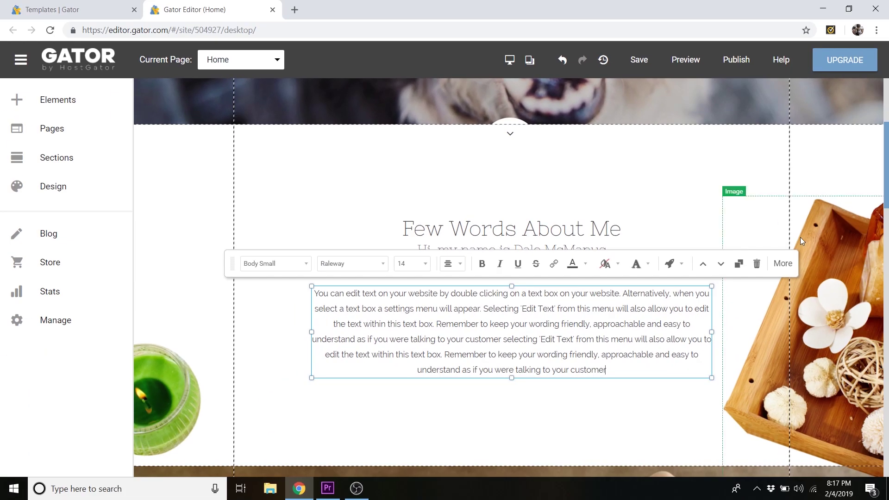
{"action": "left_click", "coordinate": [829, 236]}
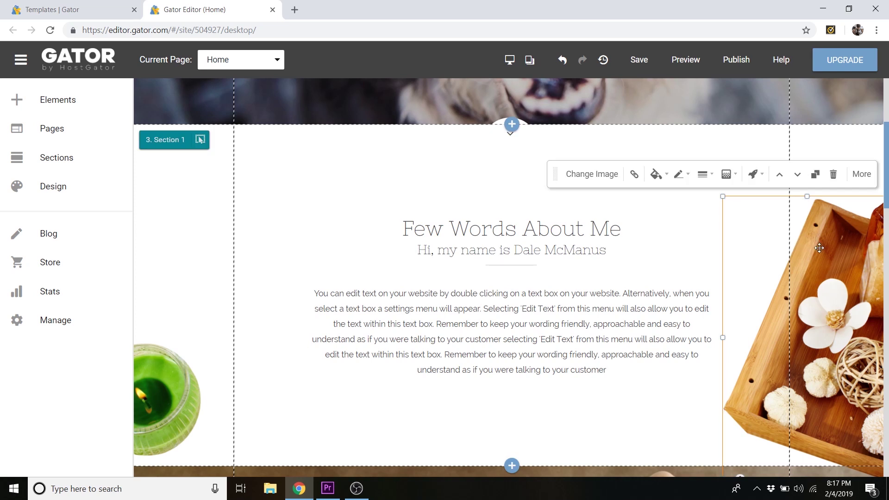
- Replace the wooden tray picture with the uploaded scissors-1297454_1280 photo from Dog Photos
{"action": "left_click_drag", "start_coordinate": [820, 246], "coordinate": [809, 228]}
{"action": "scroll", "coordinate": [820, 222], "scroll_direction": "down", "scroll_amount": 1}
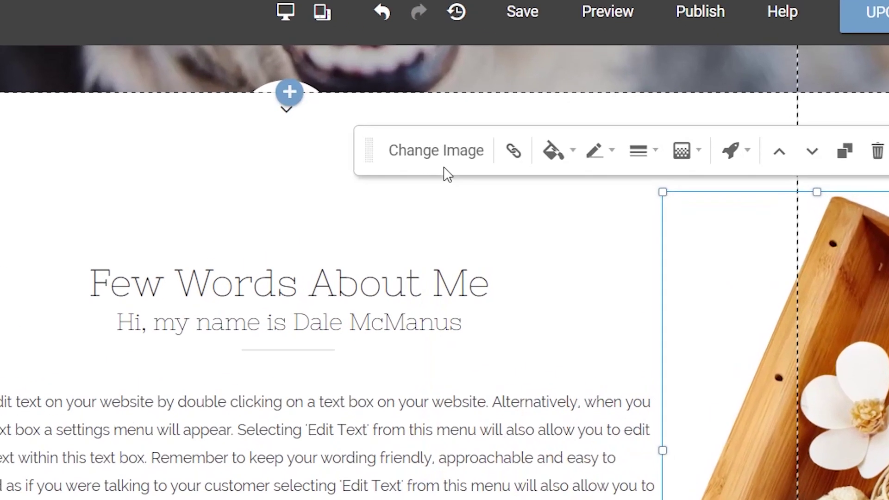
{"action": "left_click", "coordinate": [439, 153]}
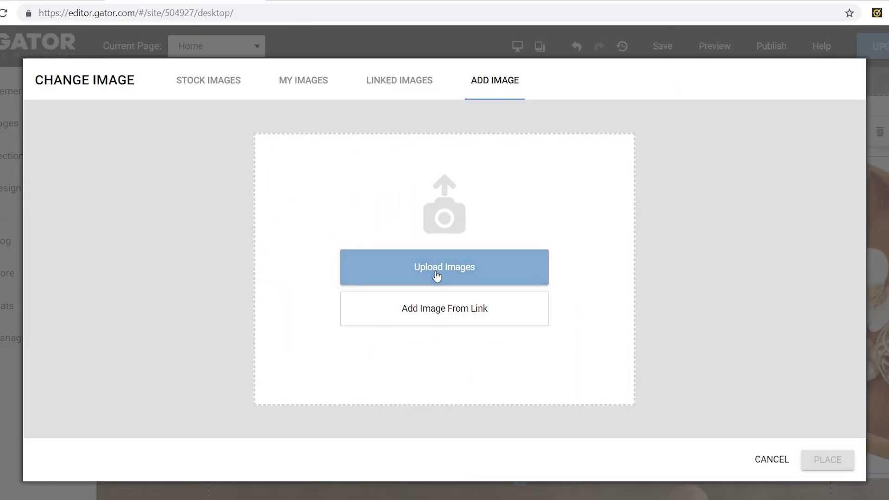
{"action": "left_click", "coordinate": [436, 273]}
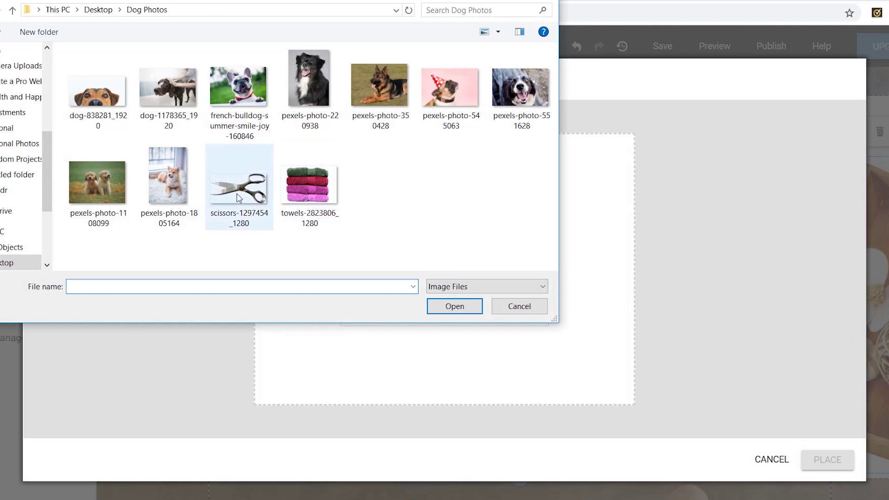
{"action": "left_click", "coordinate": [239, 198]}
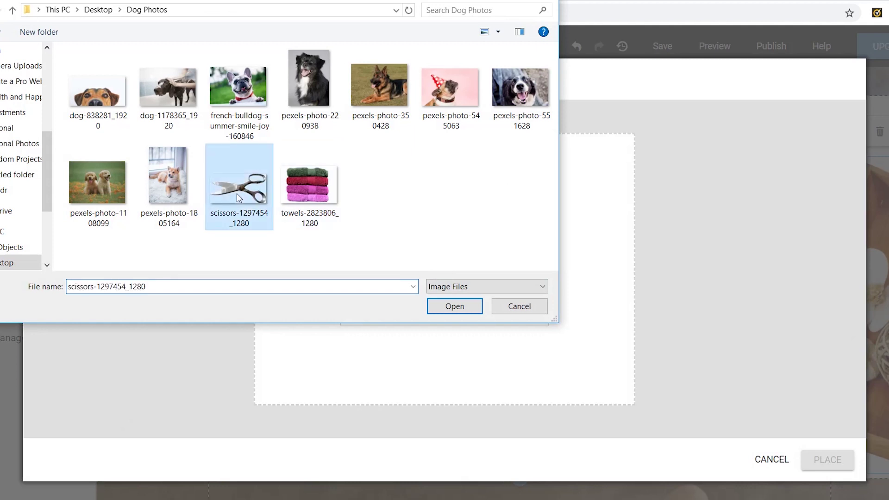
{"action": "left_click", "coordinate": [462, 311]}
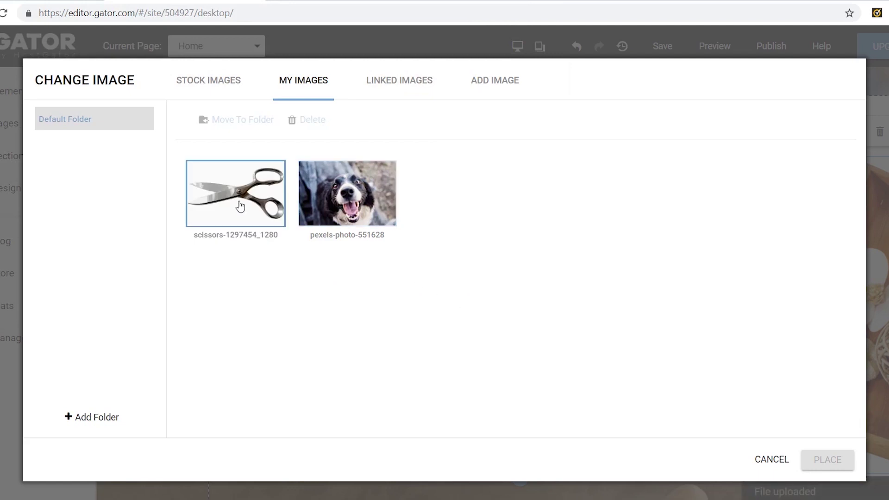
{"action": "left_click", "coordinate": [239, 206]}
{"action": "left_click", "coordinate": [834, 465]}
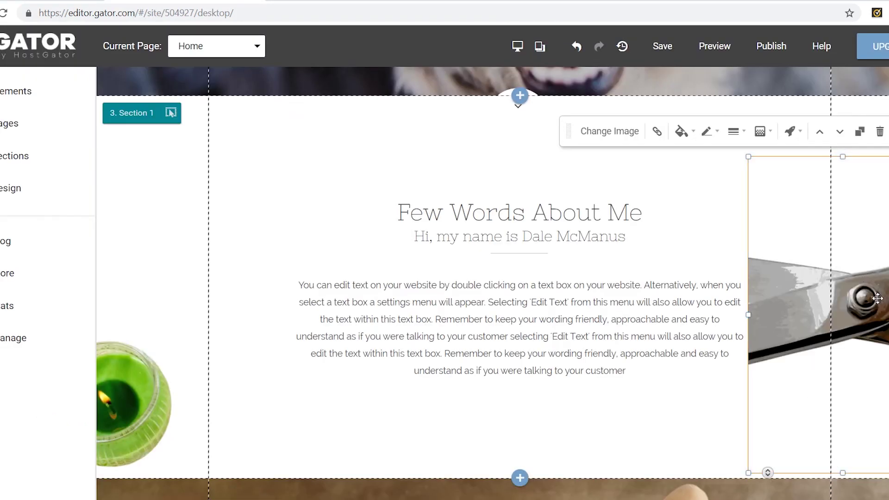
- Enlarge the scissors photo, fit its frame, rotate it about 242° and place it right of the text
{"action": "left_click_drag", "start_coordinate": [877, 298], "coordinate": [517, 260]}
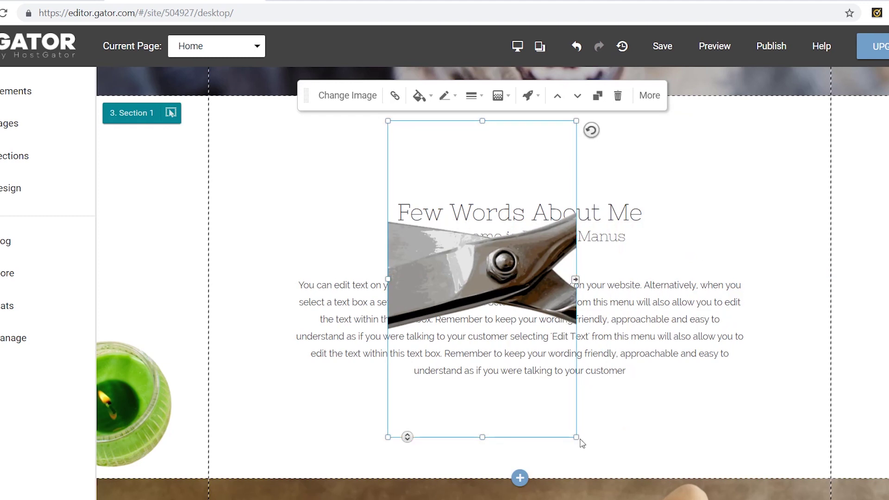
{"action": "left_click_drag", "start_coordinate": [583, 441], "coordinate": [692, 276]}
{"action": "right_click", "coordinate": [654, 254]}
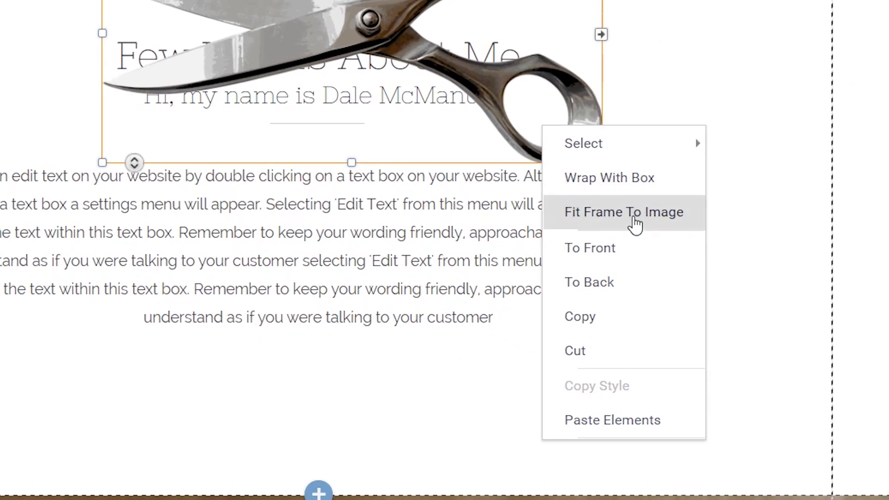
{"action": "left_click", "coordinate": [635, 224]}
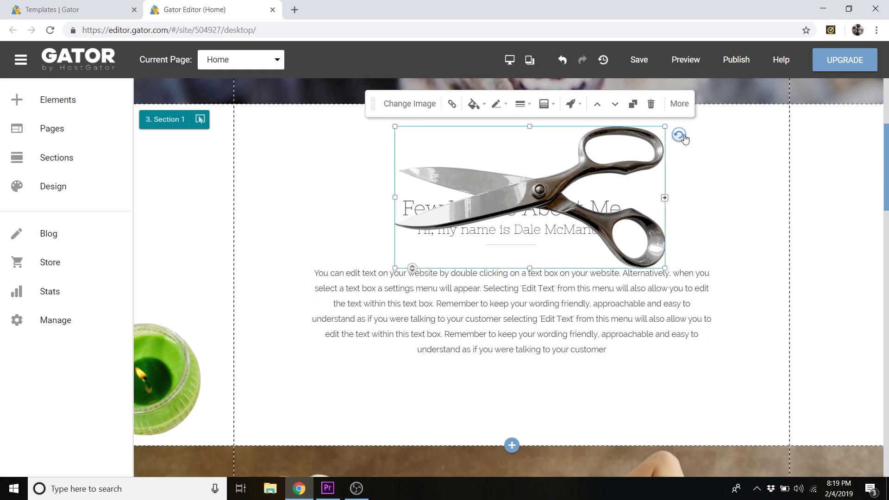
{"action": "left_click_drag", "start_coordinate": [681, 138], "coordinate": [399, 189]}
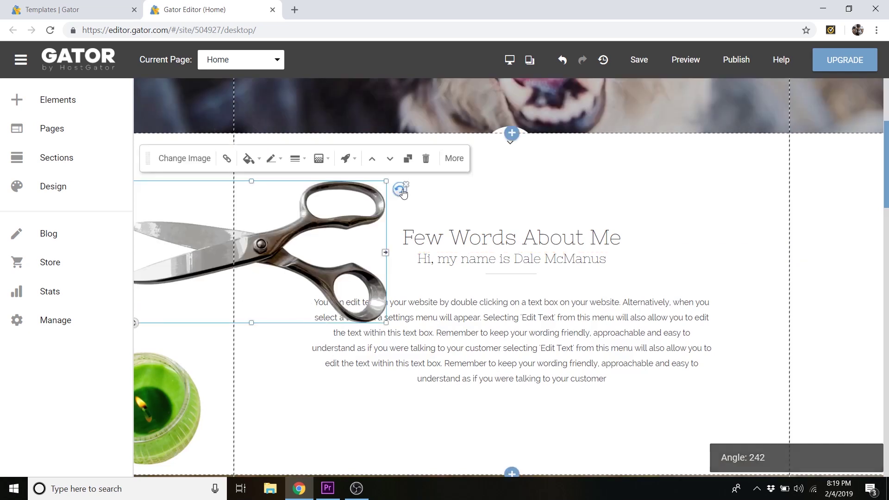
{"action": "left_click_drag", "start_coordinate": [299, 229], "coordinate": [831, 298]}
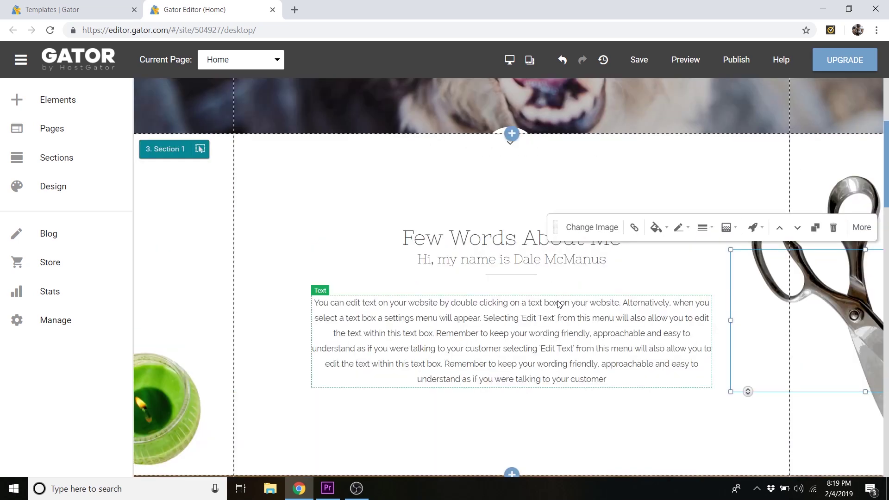
- Swap the green candle picture for the stacked-towels photo and resize it
{"action": "double_click", "coordinate": [174, 393]}
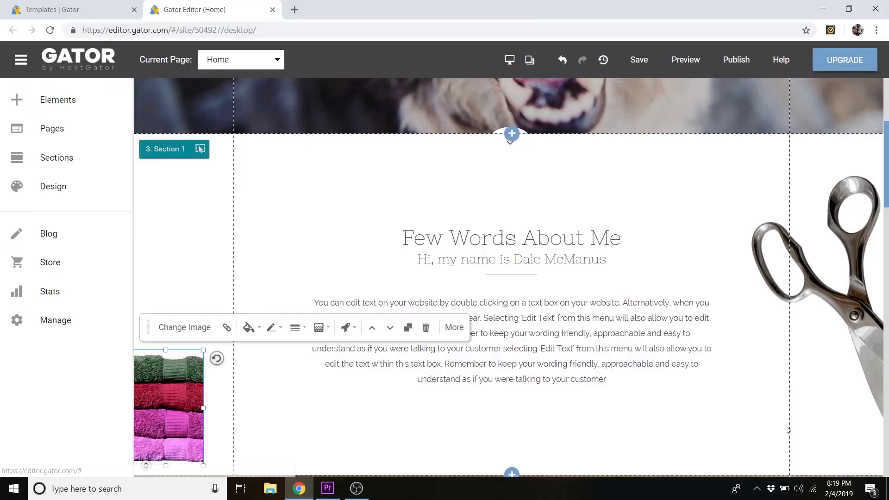
{"action": "left_click_drag", "start_coordinate": [204, 465], "coordinate": [555, 416]}
{"action": "scroll", "coordinate": [661, 280], "scroll_direction": "down", "scroll_amount": 5}
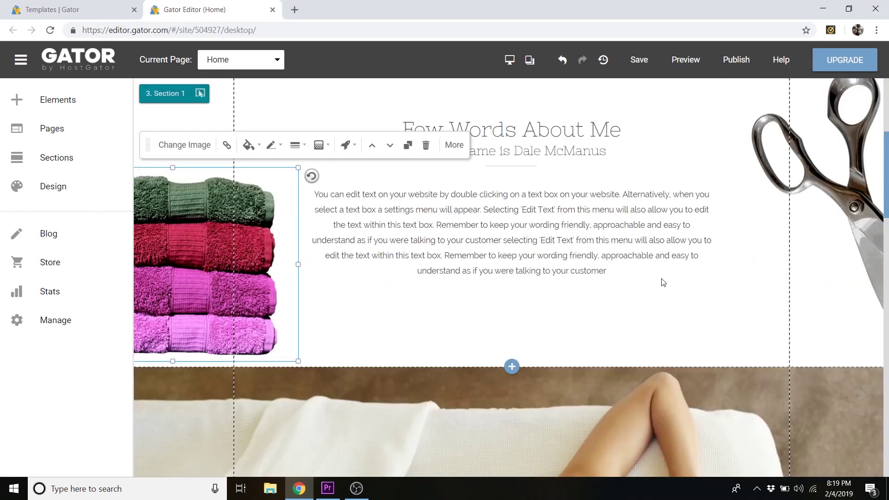
{"action": "scroll", "coordinate": [661, 279], "scroll_direction": "down", "scroll_amount": 2}
{"action": "scroll", "coordinate": [661, 279], "scroll_direction": "up", "scroll_amount": 2}
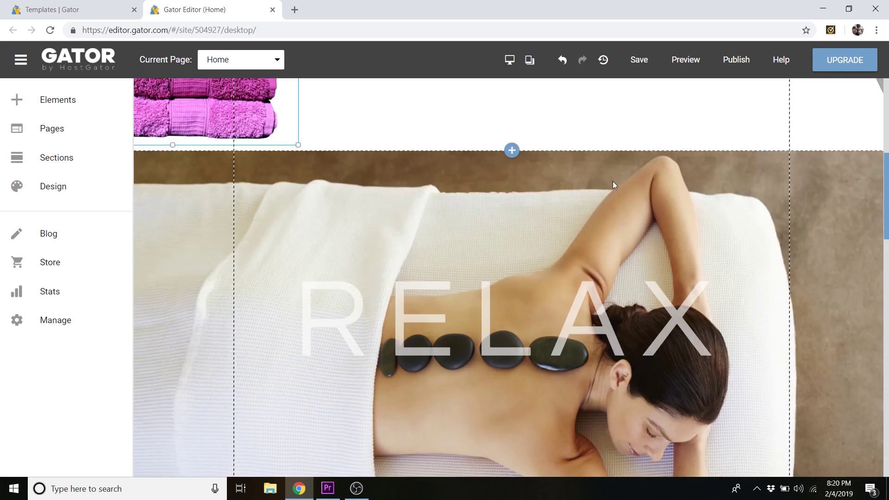
{"action": "scroll", "coordinate": [598, 274], "scroll_direction": "down", "scroll_amount": 10}
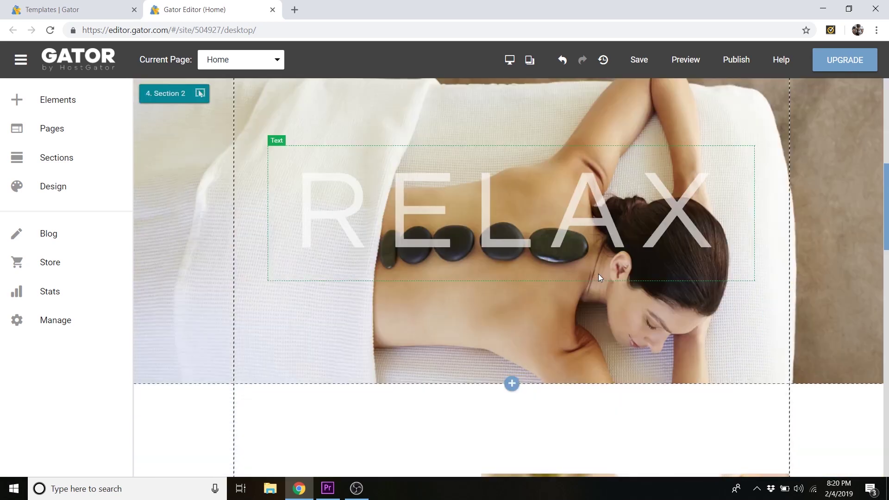
{"action": "scroll", "coordinate": [604, 277], "scroll_direction": "down", "scroll_amount": 5}
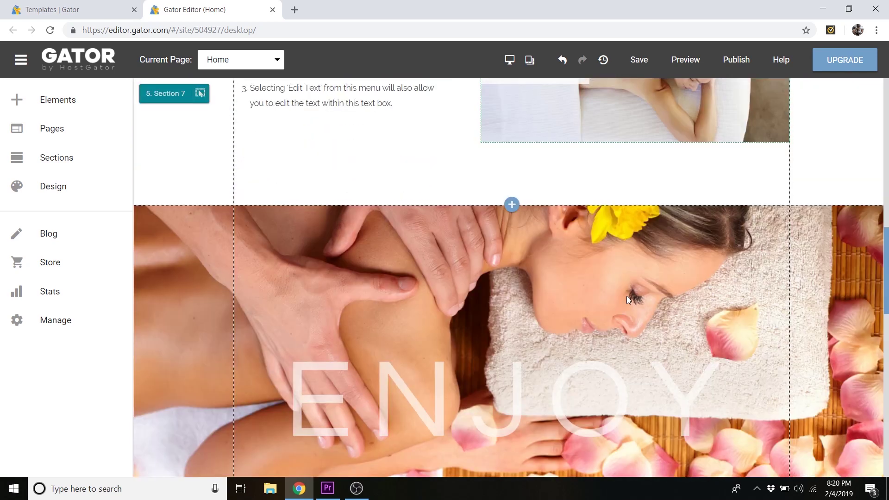
{"action": "scroll", "coordinate": [627, 299], "scroll_direction": "up", "scroll_amount": 9}
{"action": "scroll", "coordinate": [628, 299], "scroll_direction": "up", "scroll_amount": 10}
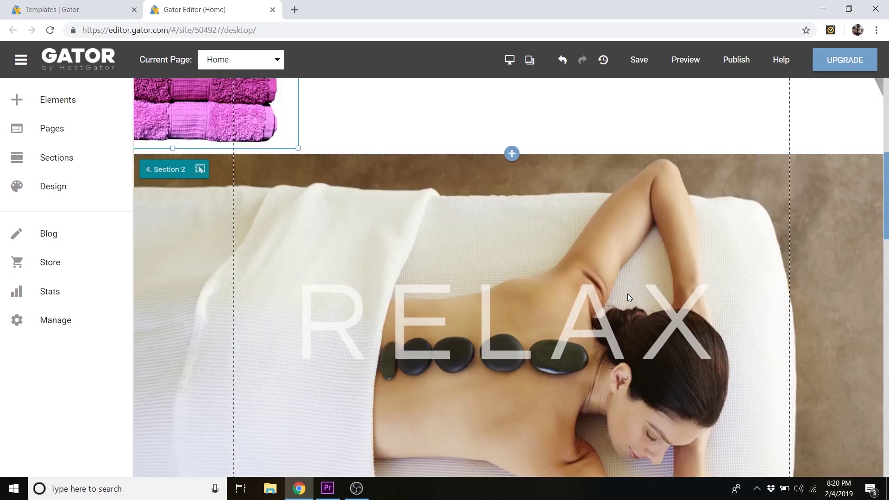
- Set the banner background to the two-puppies photo and retitle it Doggy Day Spa, positioned mid-section
{"action": "left_click", "coordinate": [626, 296]}
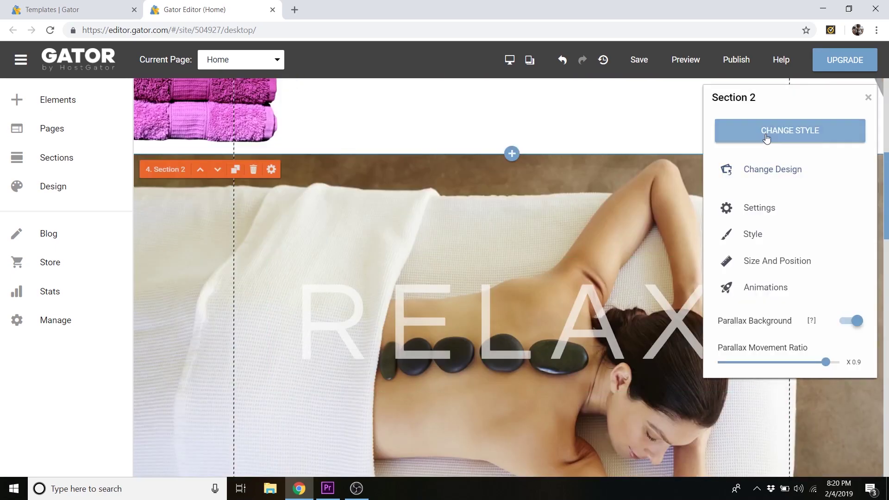
{"action": "double_click", "coordinate": [451, 325]}
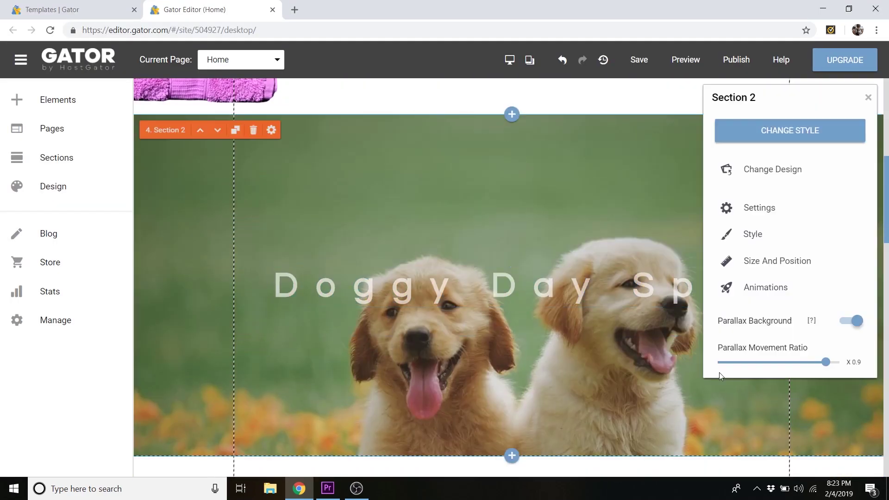
{"action": "left_click", "coordinate": [454, 284]}
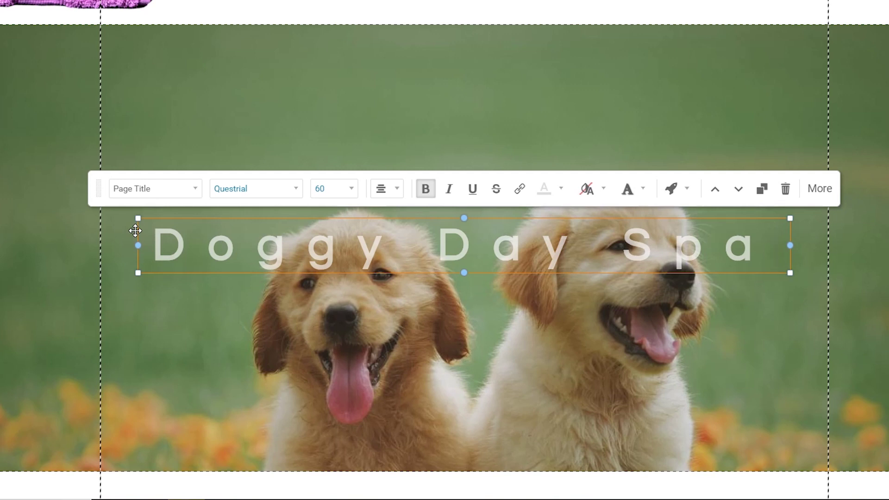
{"action": "left_click_drag", "start_coordinate": [137, 231], "coordinate": [98, 236]}
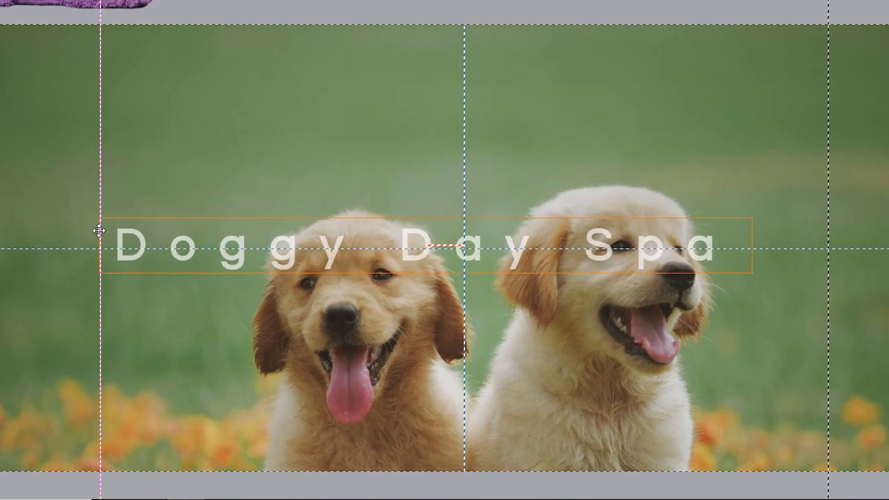
{"action": "left_click_drag", "start_coordinate": [98, 231], "coordinate": [136, 234]}
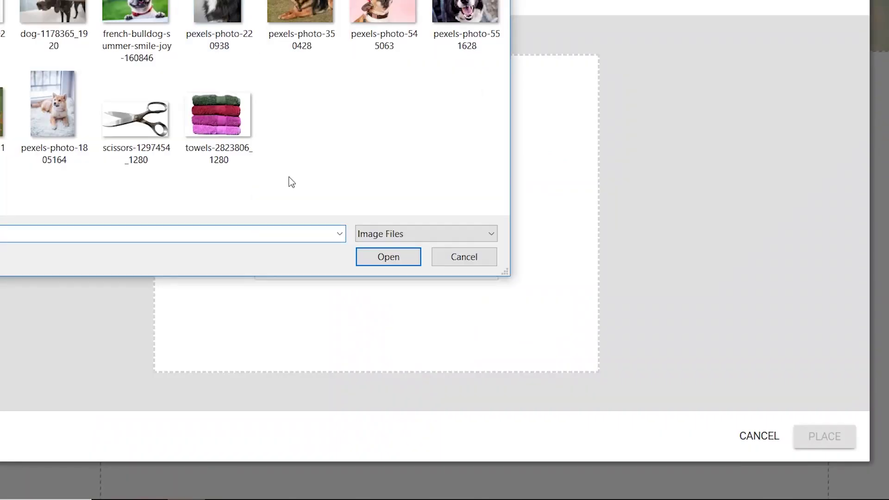
- Put the collie photo in the testimonial and change its name to Spot
{"action": "left_click", "coordinate": [389, 256]}
{"action": "left_click", "coordinate": [833, 435]}
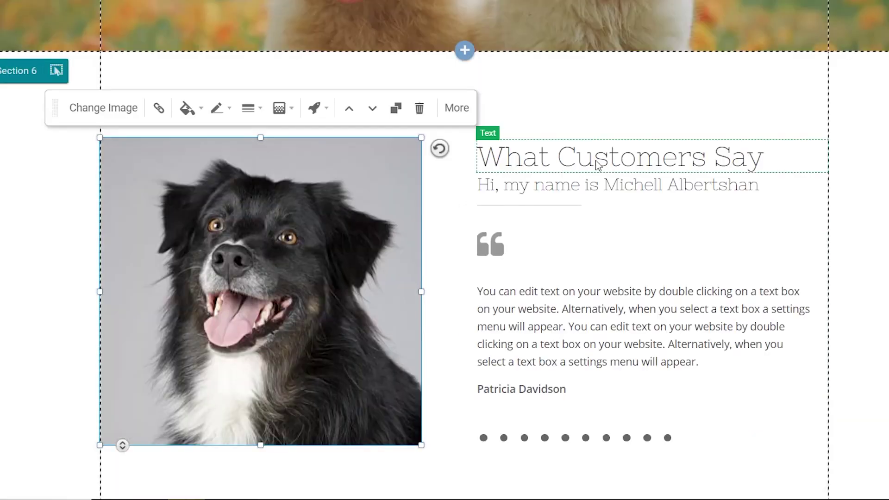
{"action": "left_click_drag", "start_coordinate": [603, 186], "coordinate": [771, 191]}
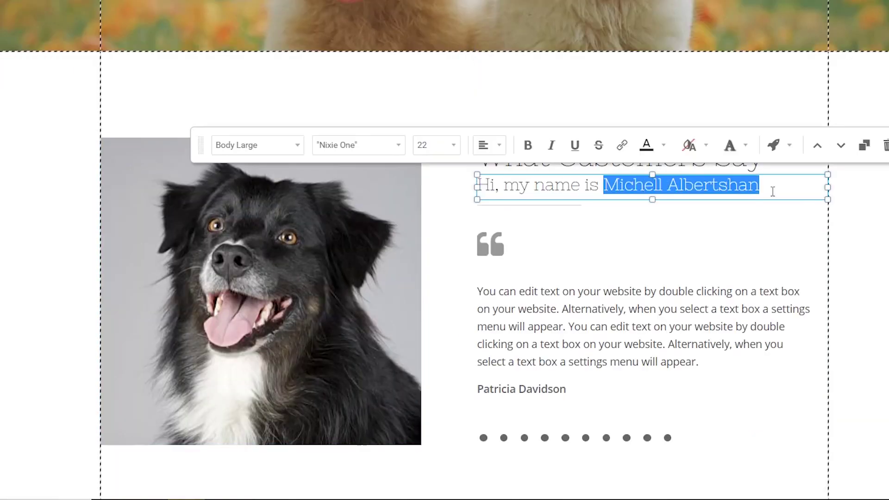
{"action": "type", "text": "Spot"}
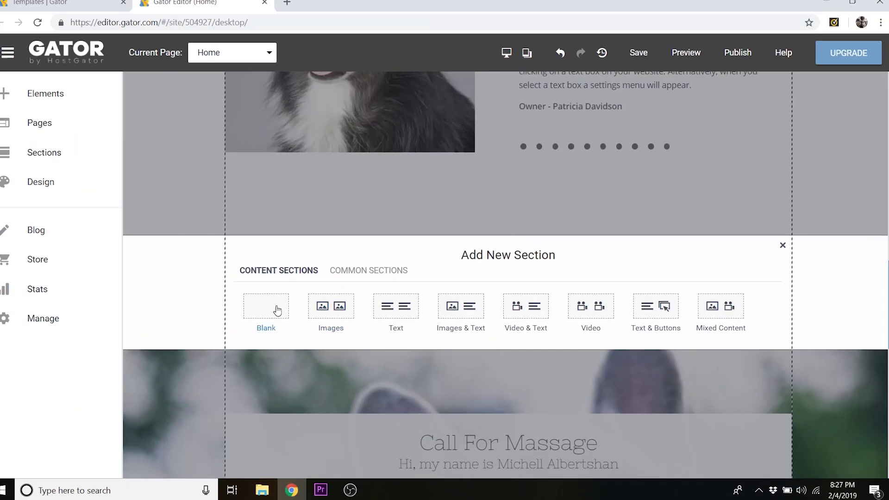
- Add a blank section with a dog-eyes background at height 364, then a Video & Text section
{"action": "left_click", "coordinate": [278, 311]}
{"action": "left_click", "coordinate": [802, 258]}
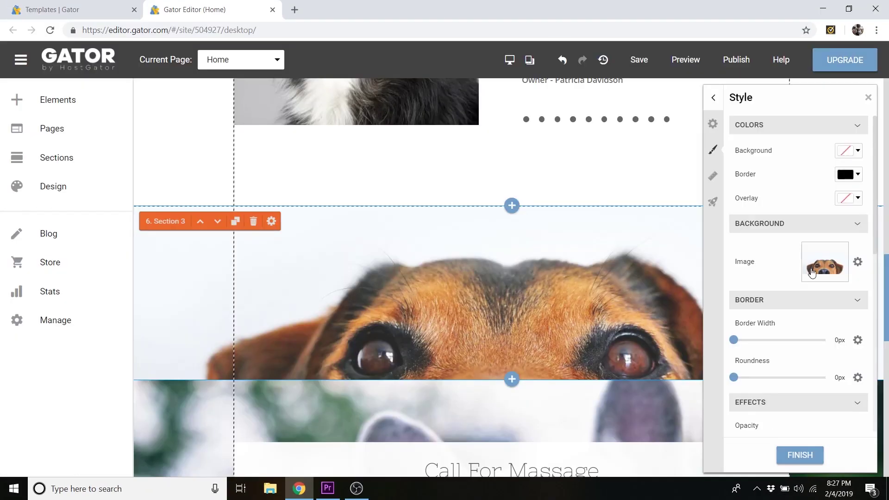
{"action": "left_click", "coordinate": [712, 176]}
{"action": "left_click", "coordinate": [859, 159]}
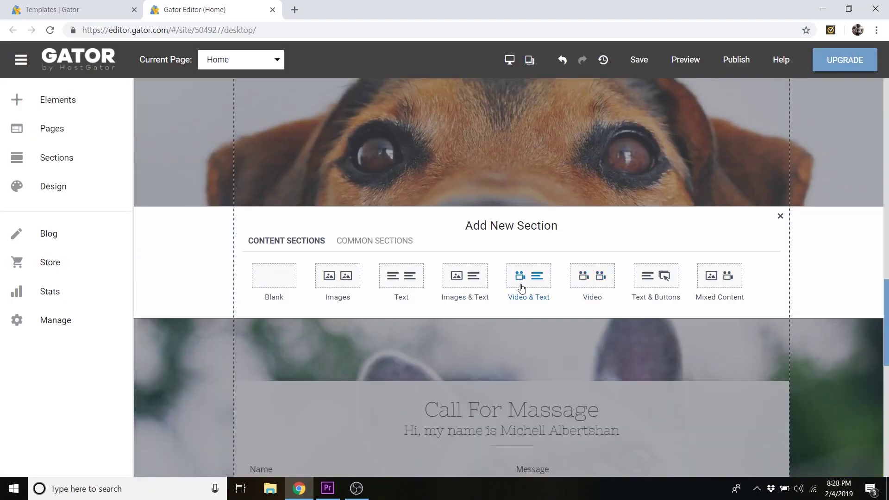
{"action": "left_click", "coordinate": [519, 288]}
{"action": "scroll", "coordinate": [116, 235], "scroll_direction": "down", "scroll_amount": 3}
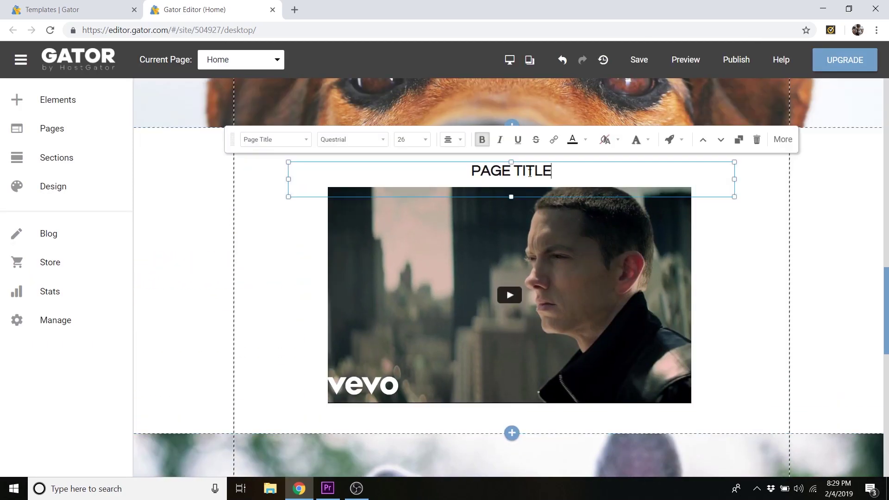
- Retitle the video section 'Our Grooming Process Step-By-Step:'
{"action": "key", "text": "ctrl+a"}
{"action": "type", "text": "Ste"}
{"action": "key", "text": "BackSpace"}
{"action": "key", "text": "BackSpace"}
{"action": "key", "text": "BackSpace"}
{"action": "type", "text": "Our Grooming Process Step-By-Step:"}
- Select the video player and bring up its Change Video link settings
{"action": "left_click", "coordinate": [546, 271]}
{"action": "left_click", "coordinate": [736, 264]}
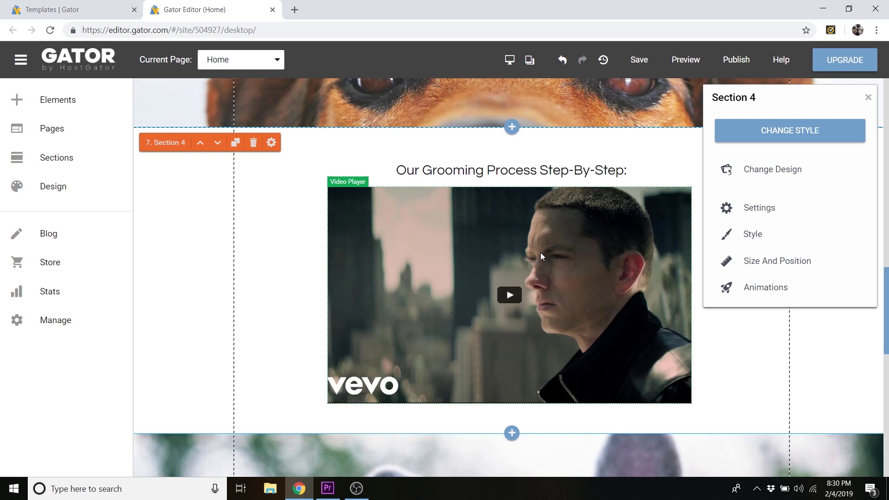
{"action": "left_click", "coordinate": [597, 233]}
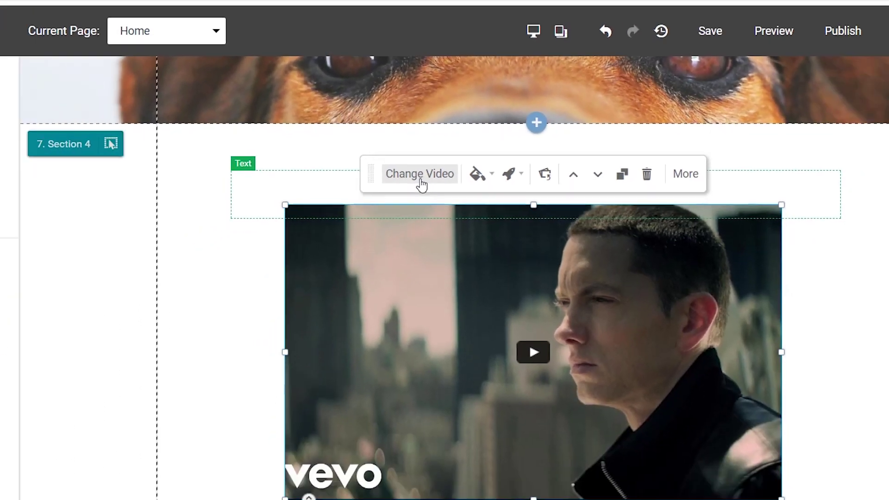
{"action": "left_click", "coordinate": [410, 195]}
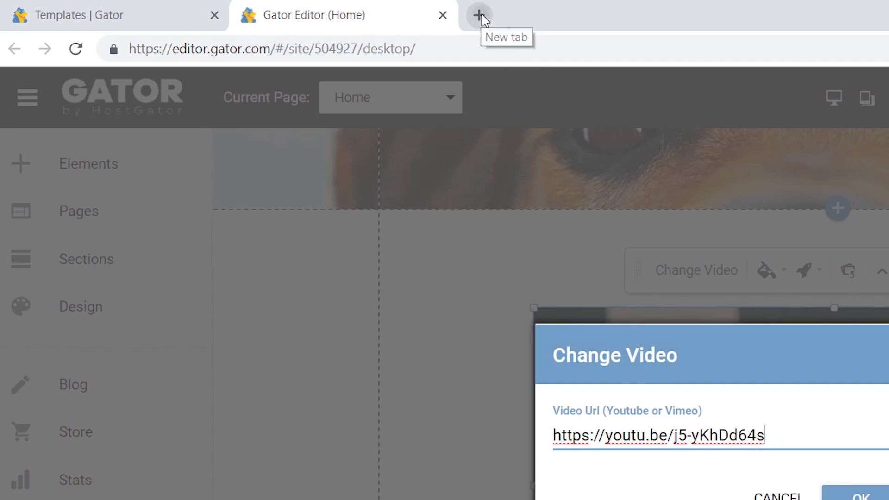
- In a new tab, search YouTube for 'dog grooming' and open the Dog Pet Maltese Grooming video
{"action": "left_click", "coordinate": [478, 16]}
{"action": "type", "text": "youtube.com"}
{"action": "key", "text": "Return"}
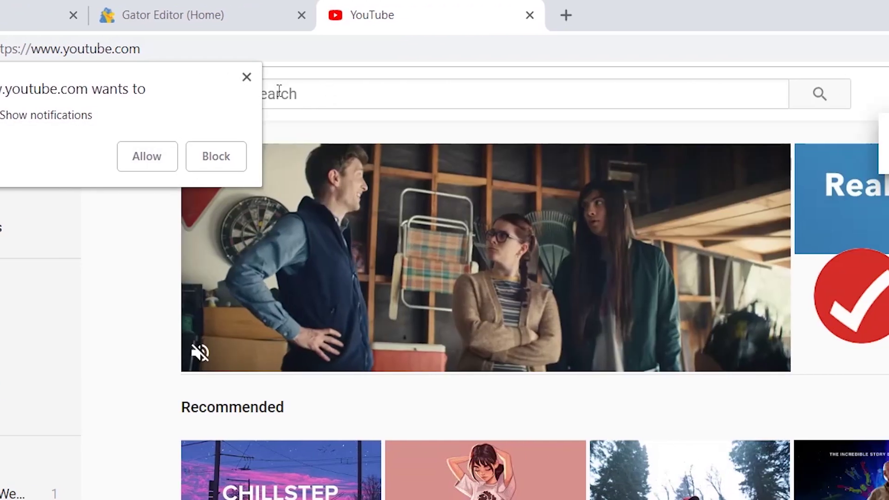
{"action": "left_click", "coordinate": [292, 92]}
{"action": "type", "text": "dog grooming"}
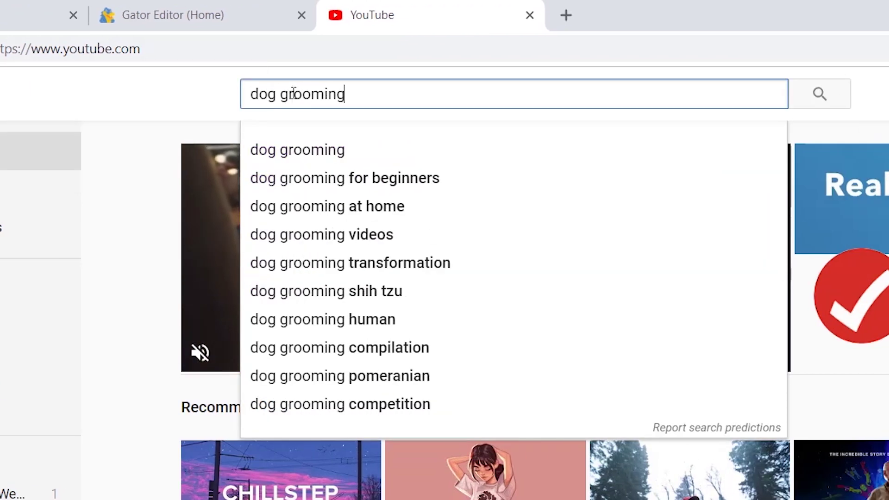
{"action": "key", "text": "Return"}
{"action": "left_click", "coordinate": [258, 252]}
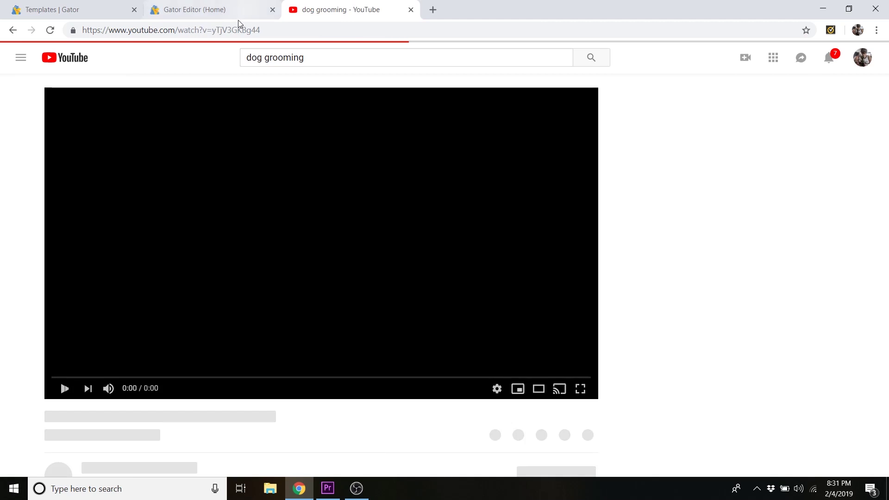
- Copy the video's web address, pause the ad, and return to the website editor
{"action": "left_click", "coordinate": [234, 30]}
{"action": "right_click", "coordinate": [233, 30]}
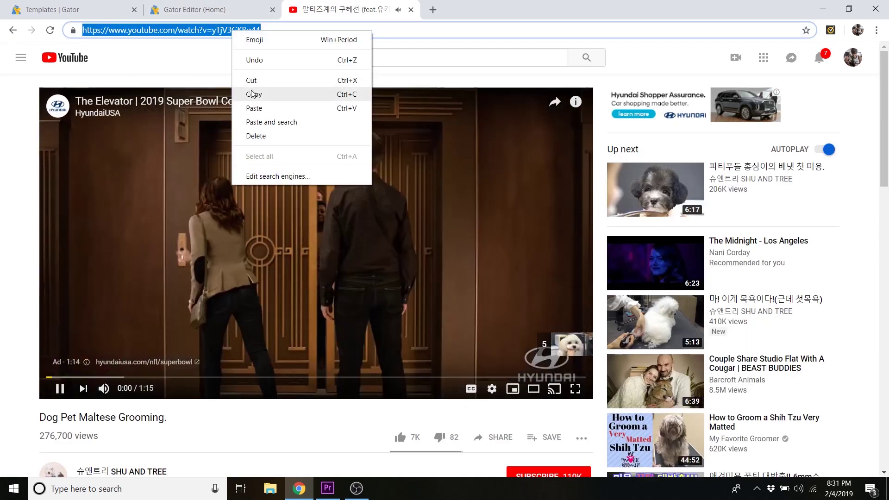
{"action": "left_click", "coordinate": [253, 95]}
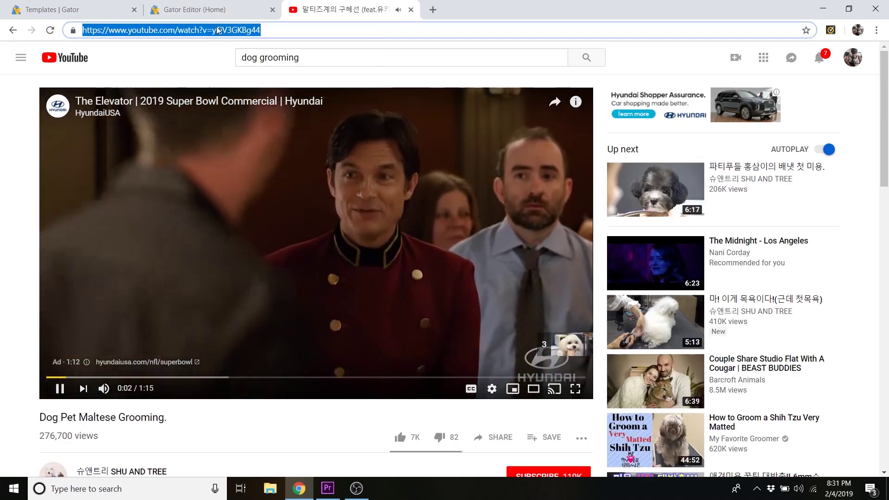
{"action": "left_click", "coordinate": [145, 274]}
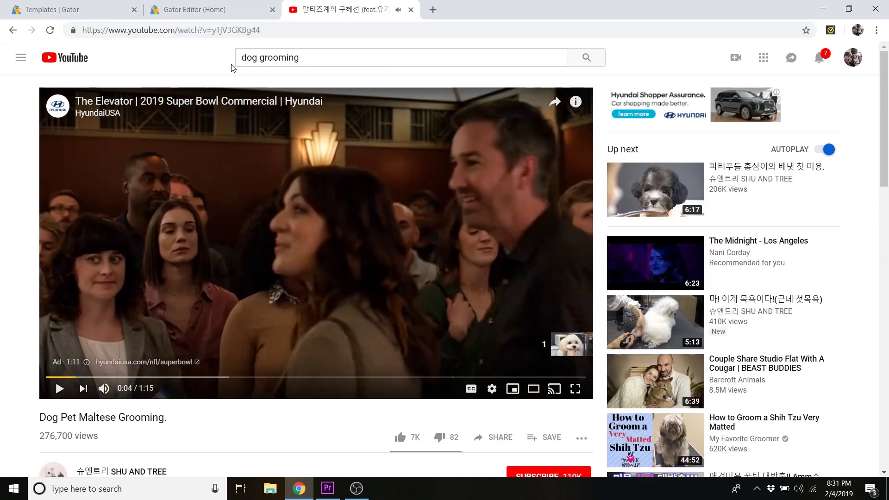
{"action": "left_click", "coordinate": [220, 12]}
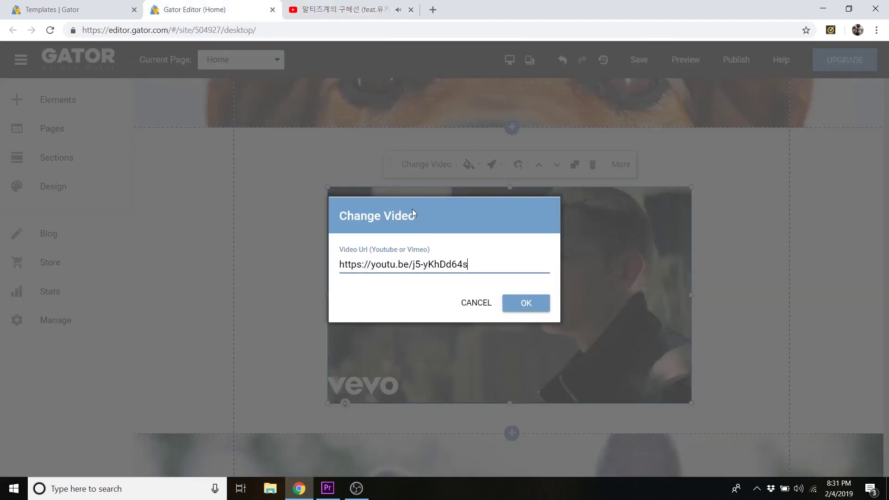
- Replace the Video Url with the copied Maltese grooming YouTube link and make the video frame narrower
{"action": "left_click_drag", "start_coordinate": [469, 265], "coordinate": [318, 264]}
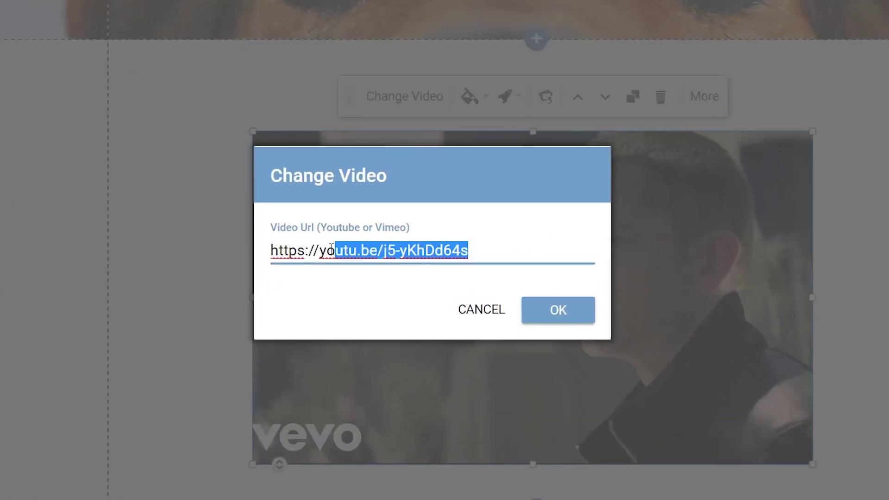
{"action": "key", "text": "BackSpace"}
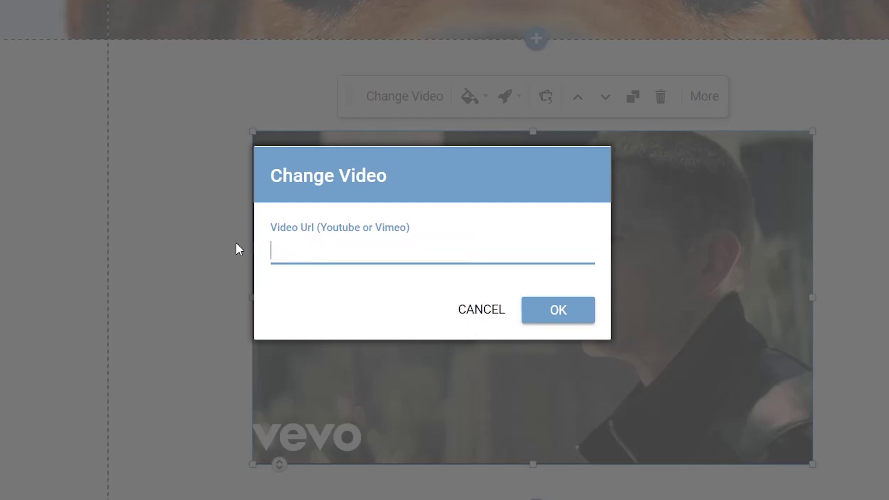
{"action": "right_click", "coordinate": [309, 253]}
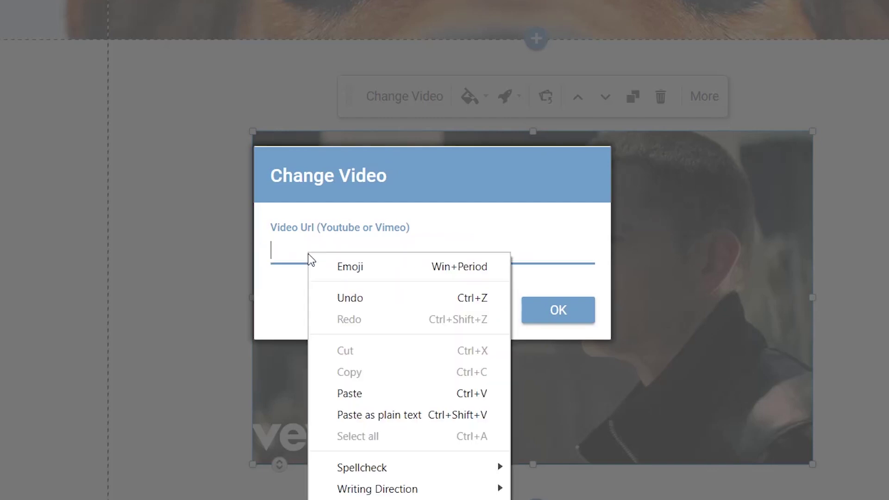
{"action": "left_click", "coordinate": [359, 394]}
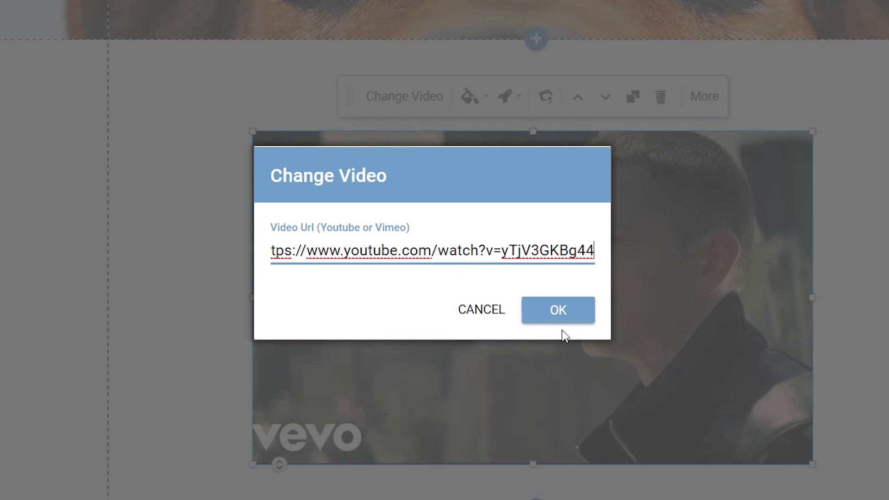
{"action": "left_click", "coordinate": [569, 315]}
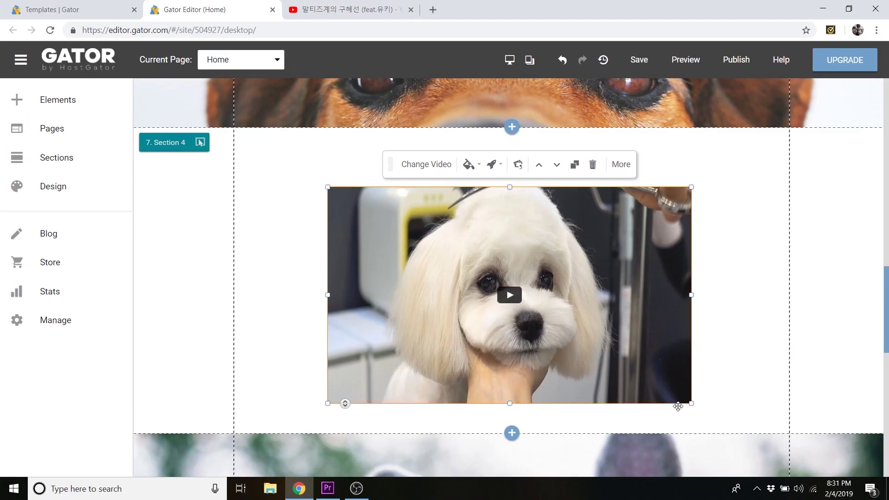
{"action": "mouse_move", "coordinate": [692, 403]}
{"action": "left_mouse_down"}
{"action": "mouse_move", "coordinate": [693, 353]}
{"action": "mouse_move", "coordinate": [744, 366]}
{"action": "mouse_move", "coordinate": [635, 434]}
{"action": "mouse_move", "coordinate": [679, 422]}
{"action": "mouse_move", "coordinate": [695, 404]}
{"action": "left_mouse_up"}
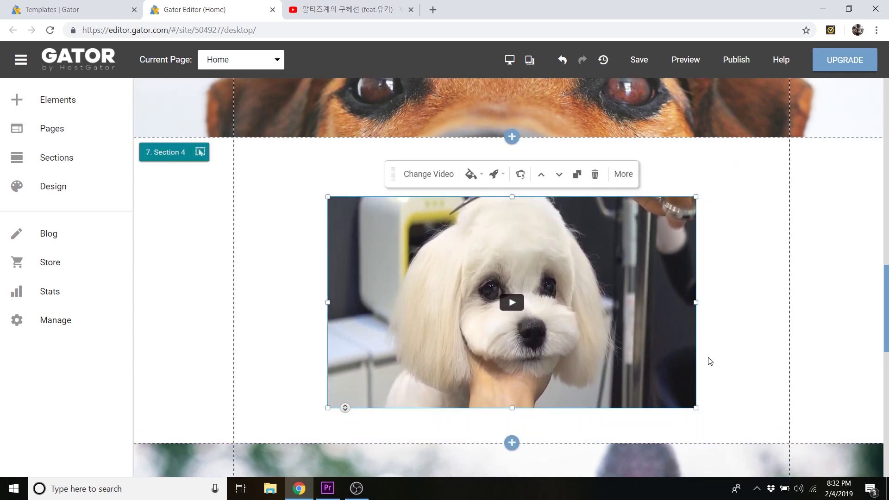
{"action": "scroll", "coordinate": [731, 364], "scroll_direction": "up", "scroll_amount": 14}
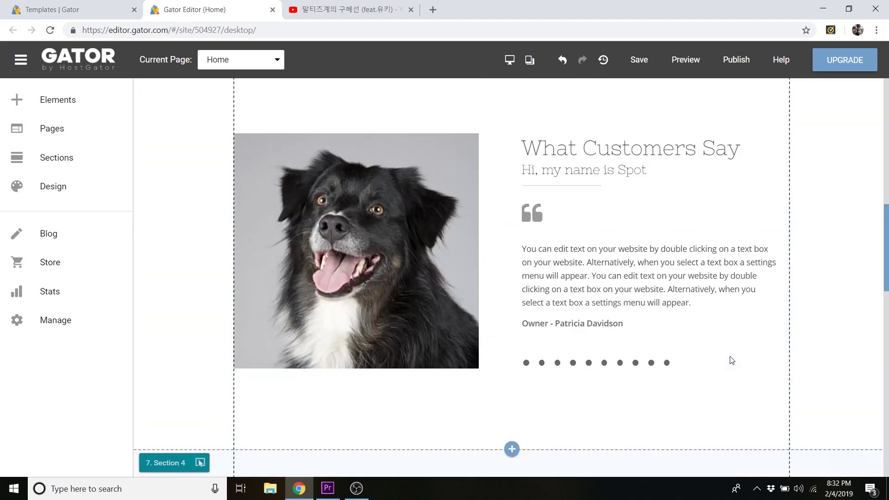
{"action": "scroll", "coordinate": [732, 360], "scroll_direction": "up", "scroll_amount": 15}
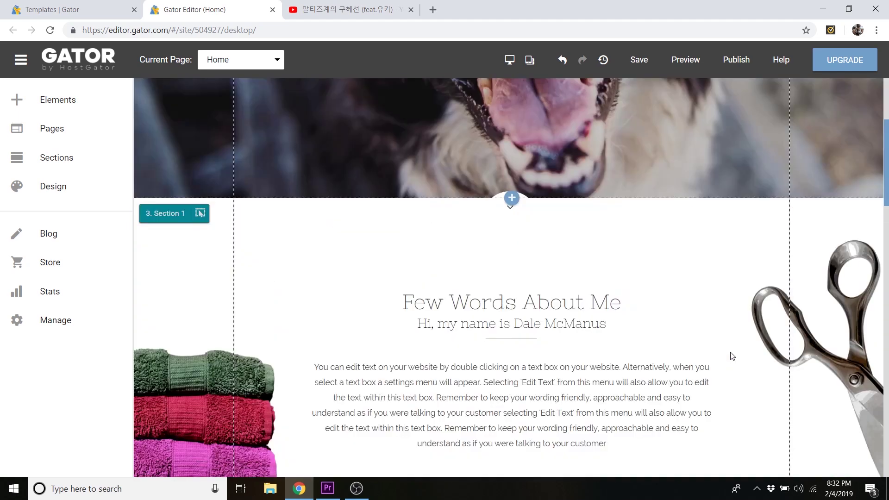
{"action": "scroll", "coordinate": [732, 352], "scroll_direction": "up", "scroll_amount": 5}
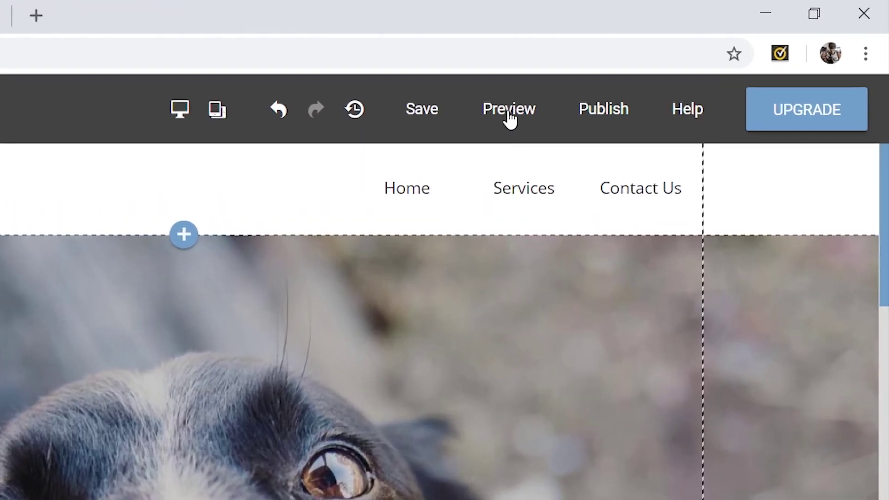
- Preview the site and scroll down to the grooming video
{"action": "left_click", "coordinate": [509, 115]}
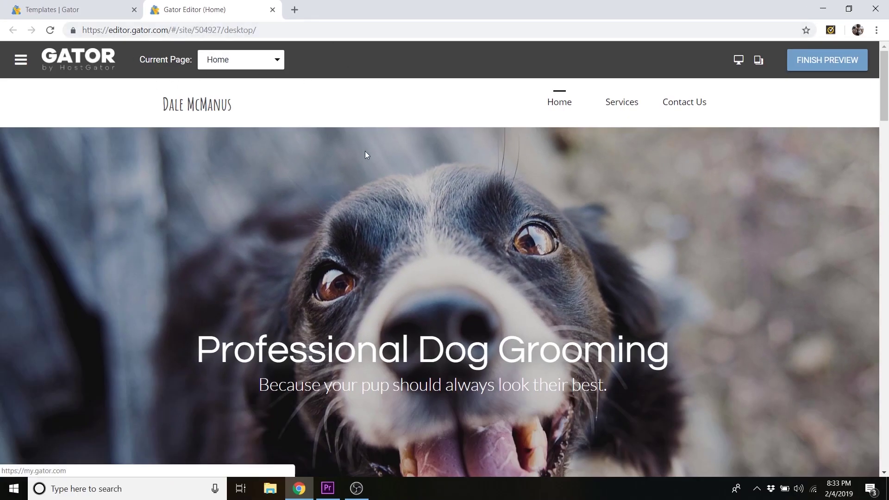
{"action": "scroll", "coordinate": [654, 155], "scroll_direction": "down", "scroll_amount": 3}
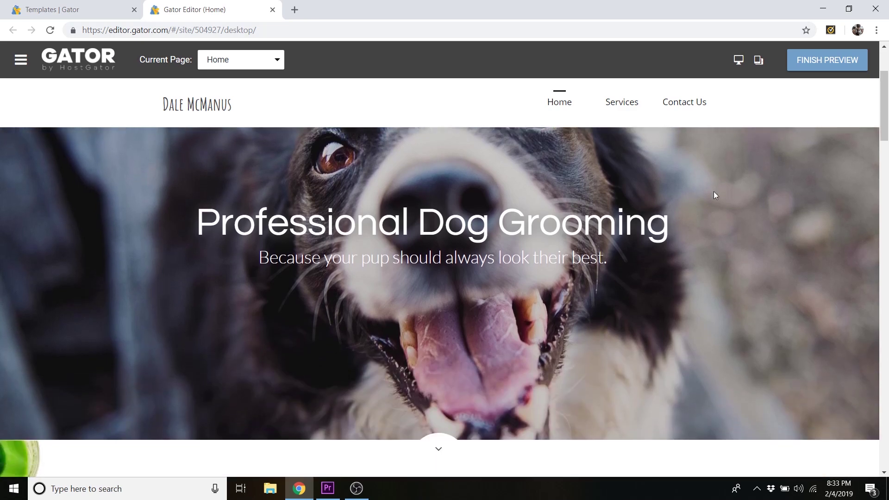
{"action": "scroll", "coordinate": [713, 192], "scroll_direction": "down", "scroll_amount": 8}
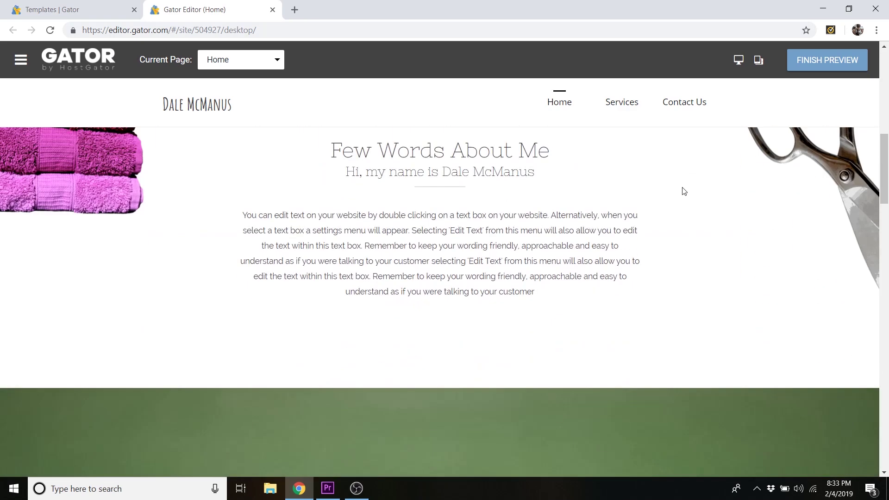
{"action": "scroll", "coordinate": [684, 191], "scroll_direction": "down", "scroll_amount": 10}
{"action": "scroll", "coordinate": [683, 191], "scroll_direction": "down", "scroll_amount": 14}
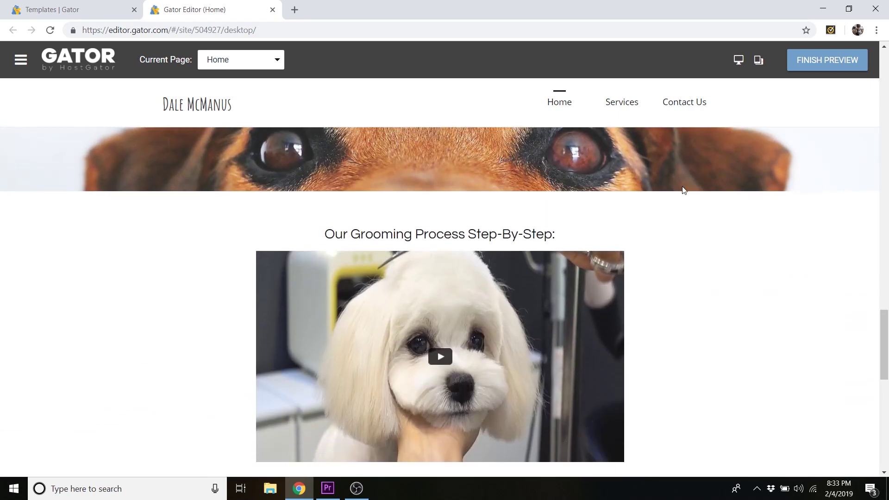
{"action": "scroll", "coordinate": [684, 190], "scroll_direction": "down", "scroll_amount": 3}
- Play the grooming video in the larger player, pause it, close it and scroll back up
{"action": "left_click", "coordinate": [447, 243]}
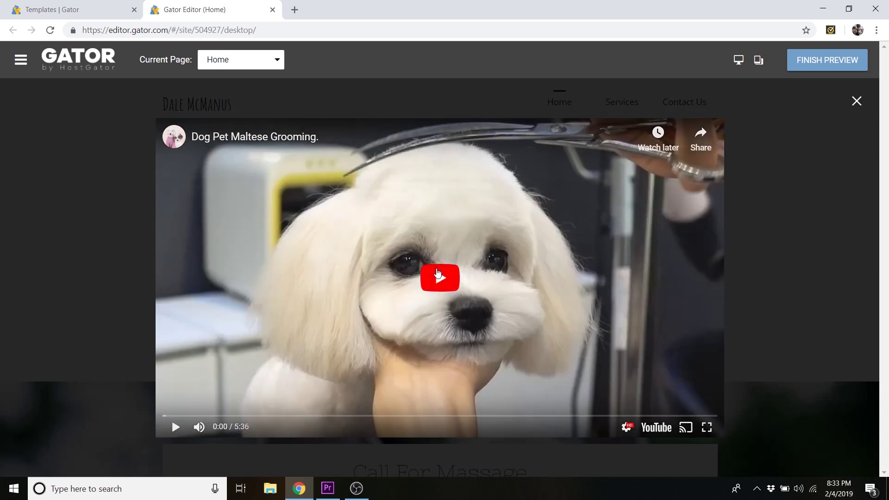
{"action": "left_click", "coordinate": [438, 275]}
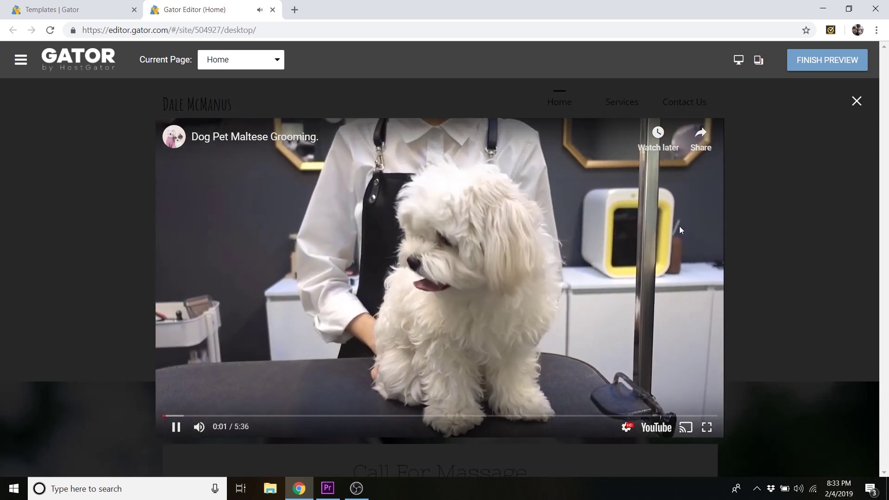
{"action": "left_click", "coordinate": [679, 230]}
{"action": "left_click", "coordinate": [857, 101]}
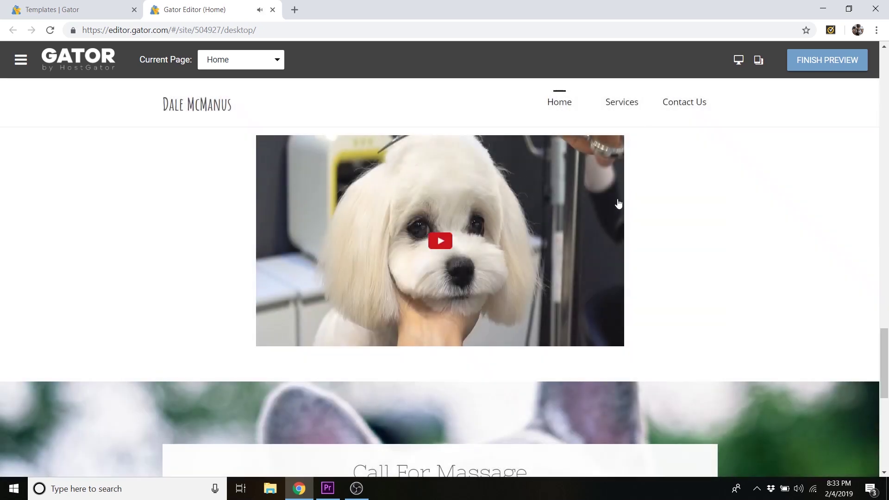
{"action": "scroll", "coordinate": [672, 205], "scroll_direction": "down", "scroll_amount": 4}
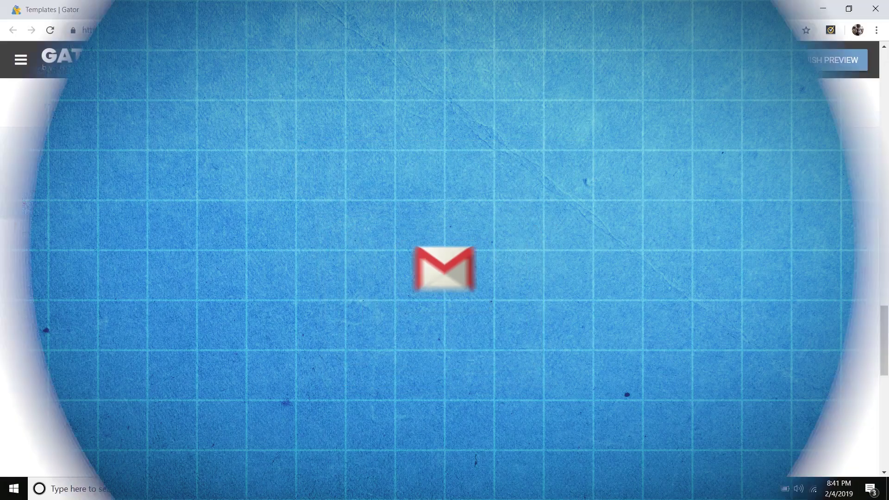
{"action": "scroll", "coordinate": [738, 334], "scroll_direction": "up", "scroll_amount": 15}
{"action": "scroll", "coordinate": [740, 329], "scroll_direction": "up", "scroll_amount": 5}
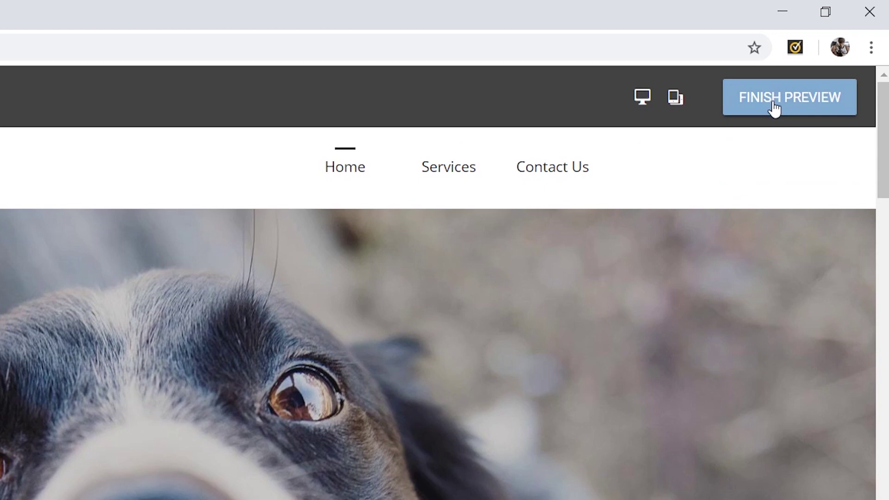
- Exit preview and return to the Home page editor
{"action": "left_click", "coordinate": [774, 109]}
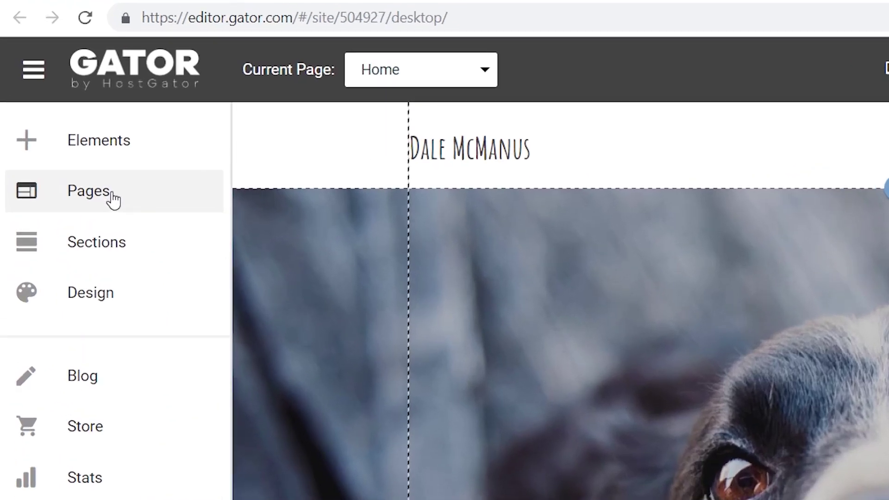
{"action": "left_click", "coordinate": [90, 190]}
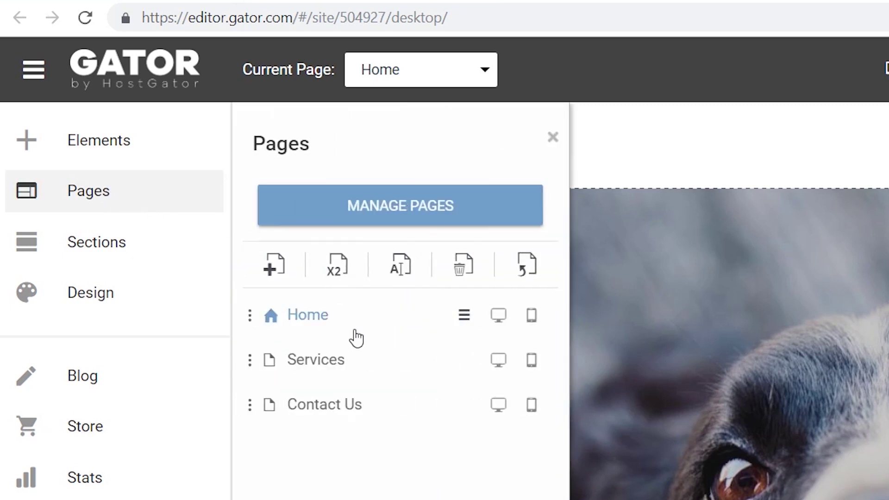
{"action": "left_click", "coordinate": [174, 197]}
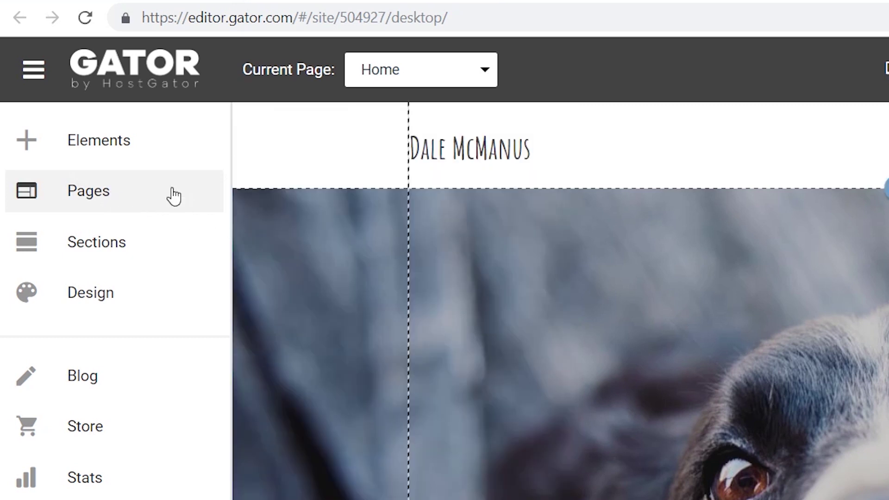
- Switch to the Services page and look over it
{"action": "left_click", "coordinate": [485, 71]}
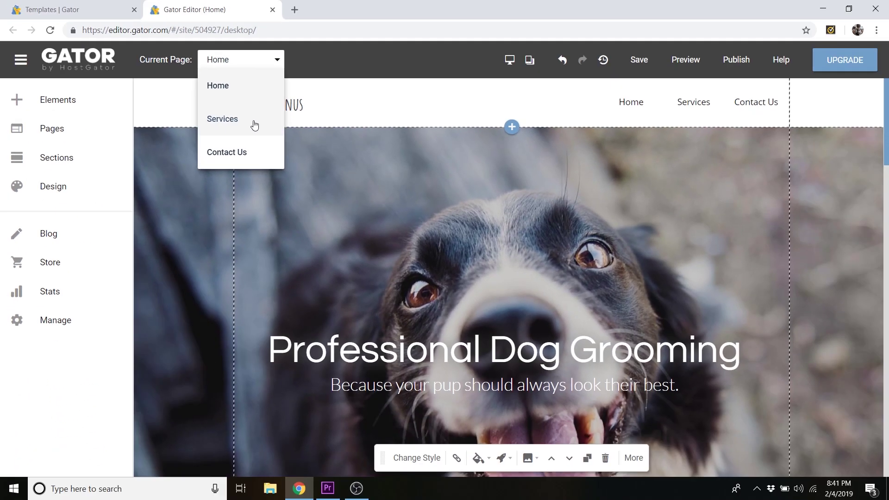
{"action": "left_click", "coordinate": [254, 121]}
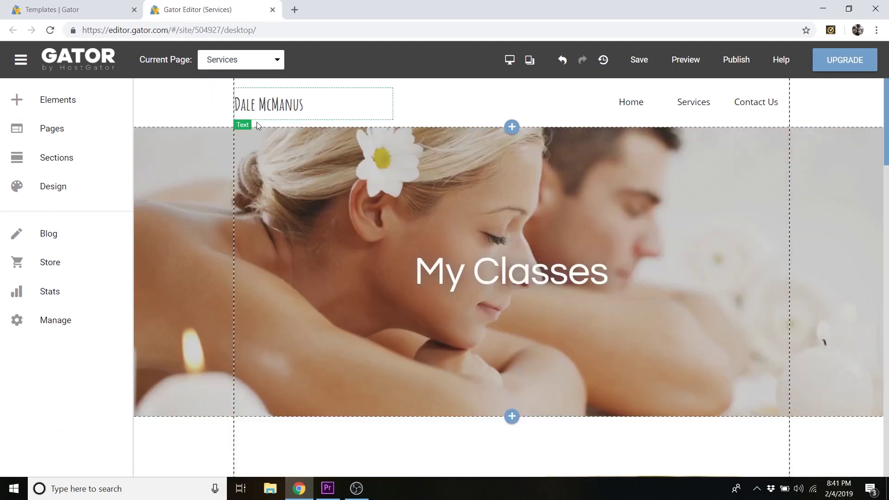
{"action": "scroll", "coordinate": [476, 206], "scroll_direction": "down", "scroll_amount": 14}
{"action": "scroll", "coordinate": [500, 280], "scroll_direction": "up", "scroll_amount": 7}
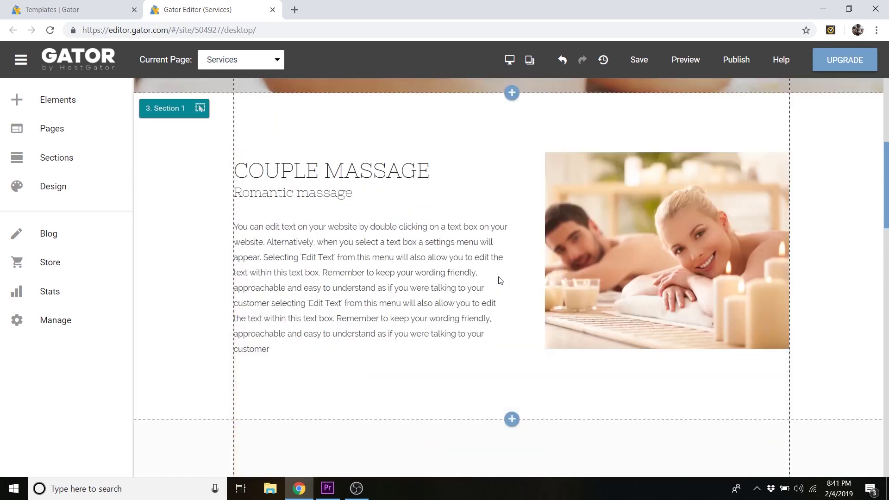
{"action": "scroll", "coordinate": [500, 280], "scroll_direction": "up", "scroll_amount": 7}
- Go back to the Home page and open the Elements catalogue
{"action": "left_click", "coordinate": [273, 57]}
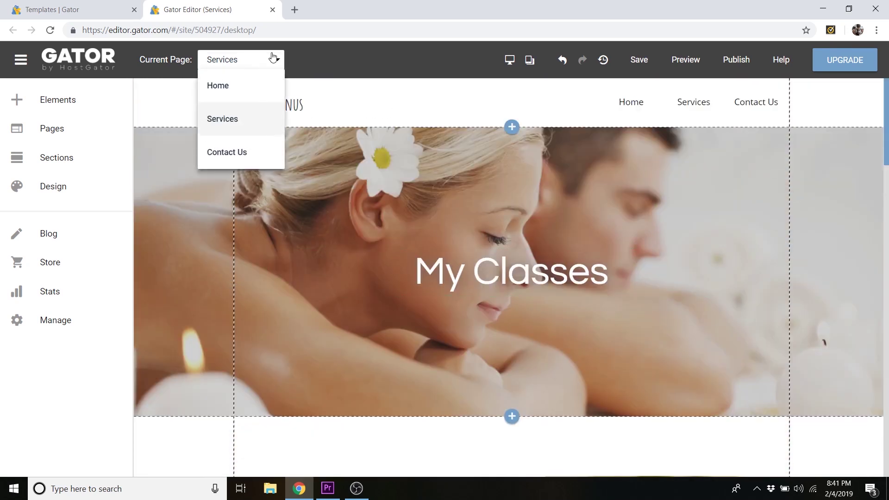
{"action": "left_click", "coordinate": [254, 86]}
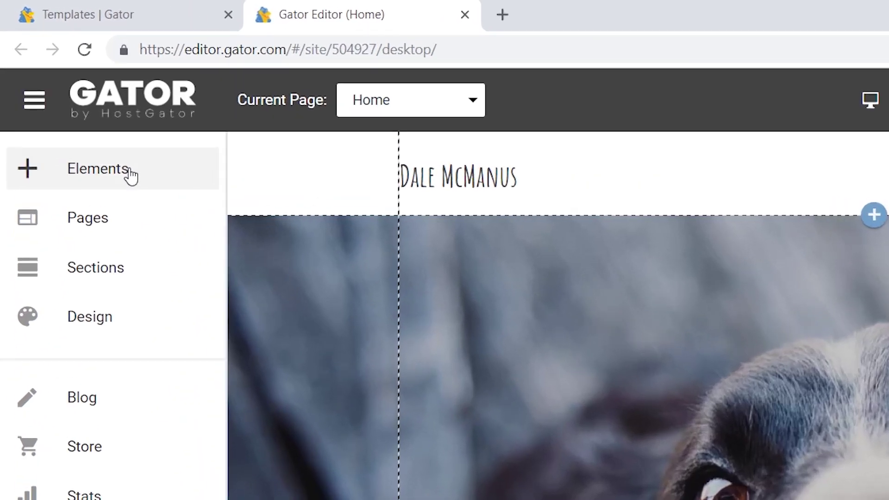
{"action": "left_click", "coordinate": [76, 103]}
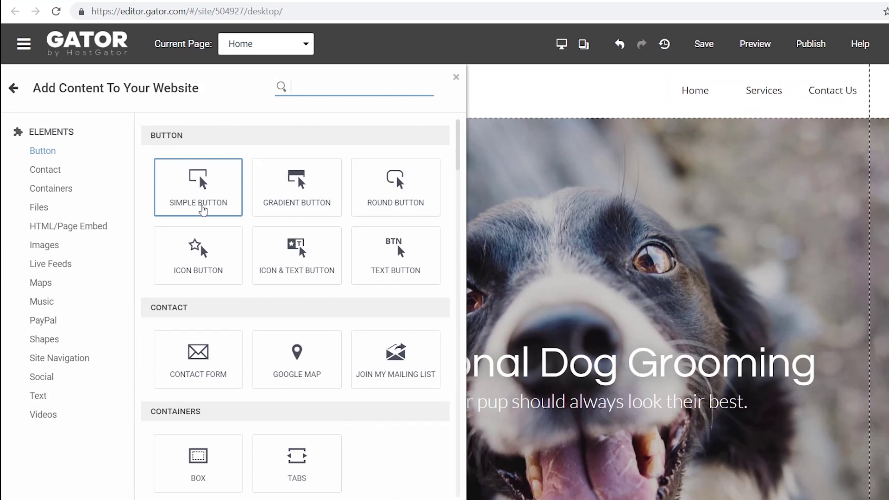
{"action": "scroll", "coordinate": [232, 197], "scroll_direction": "down", "scroll_amount": 1}
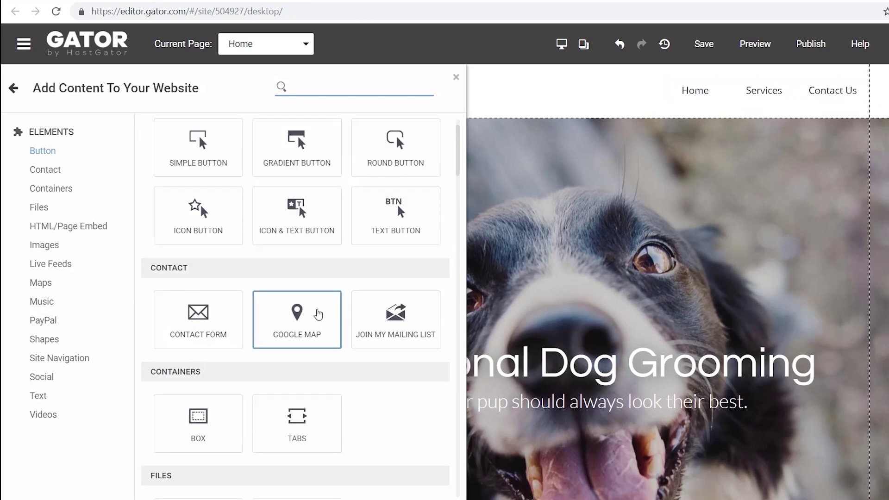
{"action": "scroll", "coordinate": [321, 316], "scroll_direction": "down", "scroll_amount": 1}
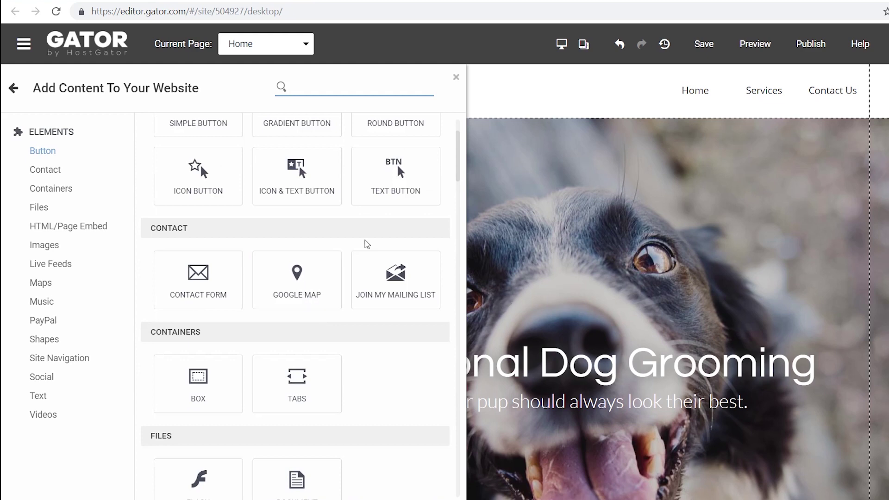
{"action": "scroll", "coordinate": [607, 353], "scroll_direction": "down", "scroll_amount": 10}
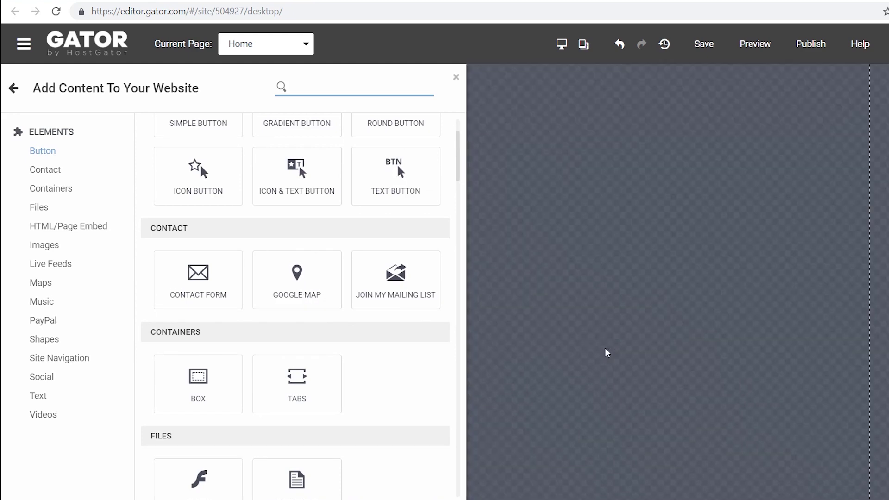
{"action": "scroll", "coordinate": [607, 352], "scroll_direction": "up", "scroll_amount": 4}
{"action": "left_click_drag", "start_coordinate": [295, 274], "coordinate": [375, 333]}
{"action": "left_click_drag", "start_coordinate": [474, 360], "coordinate": [498, 344]}
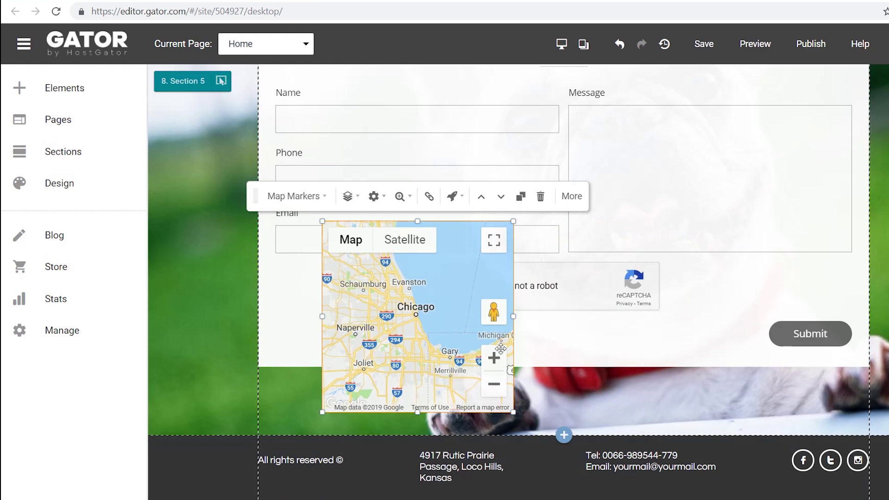
{"action": "left_click", "coordinate": [719, 316]}
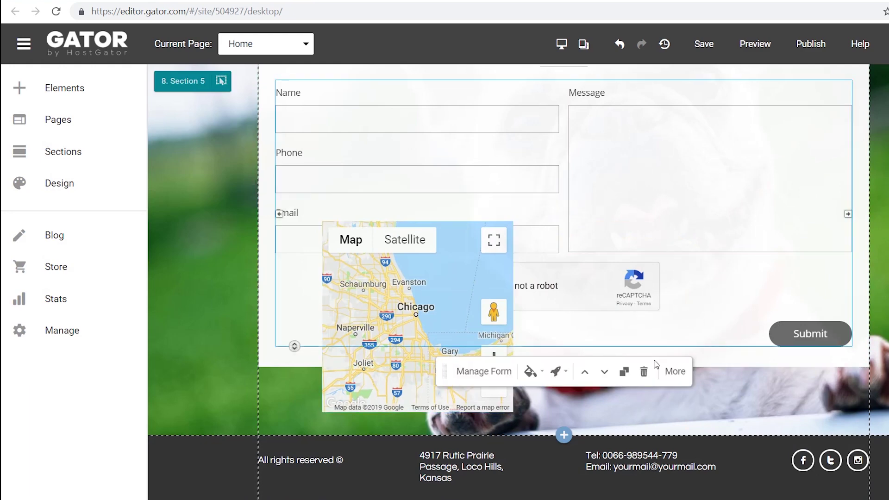
{"action": "left_click_drag", "start_coordinate": [374, 311], "coordinate": [327, 359]}
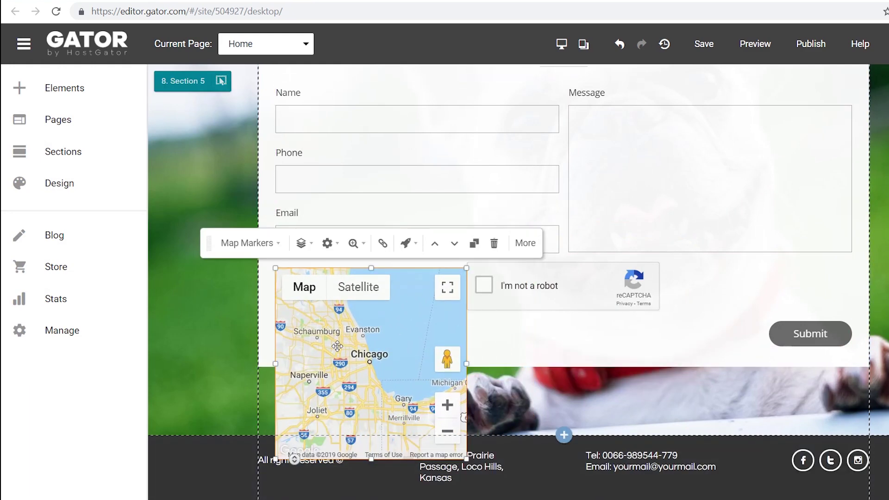
{"action": "left_click", "coordinate": [494, 244]}
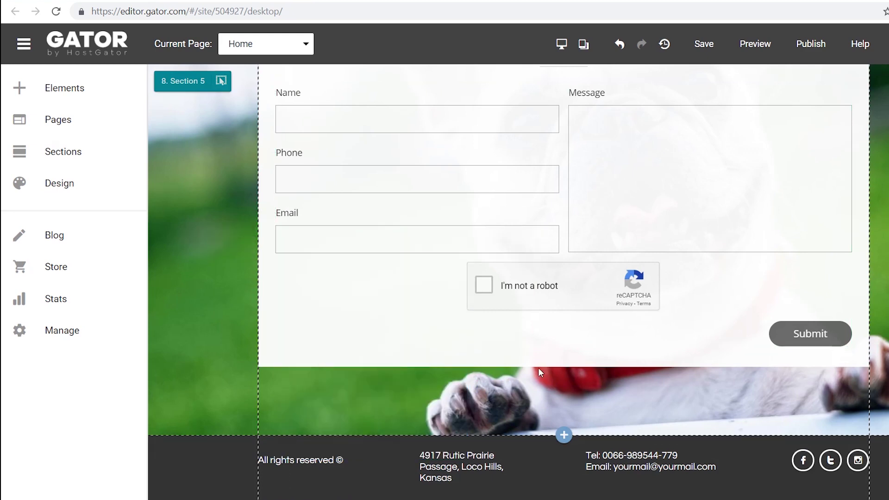
- Drop an Instagram Live Feed onto the contact section and authorize the Instagram account
{"action": "left_click", "coordinate": [78, 93]}
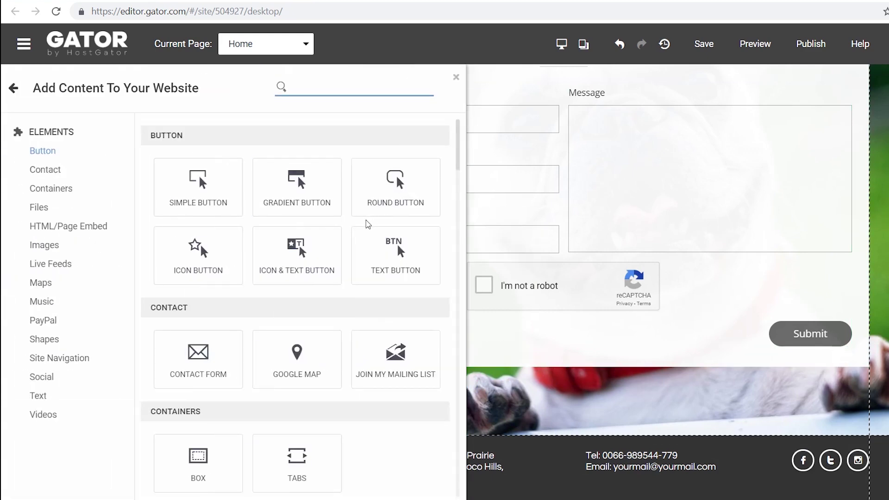
{"action": "scroll", "coordinate": [367, 226], "scroll_direction": "down", "scroll_amount": 5}
{"action": "scroll", "coordinate": [366, 229], "scroll_direction": "down", "scroll_amount": 2}
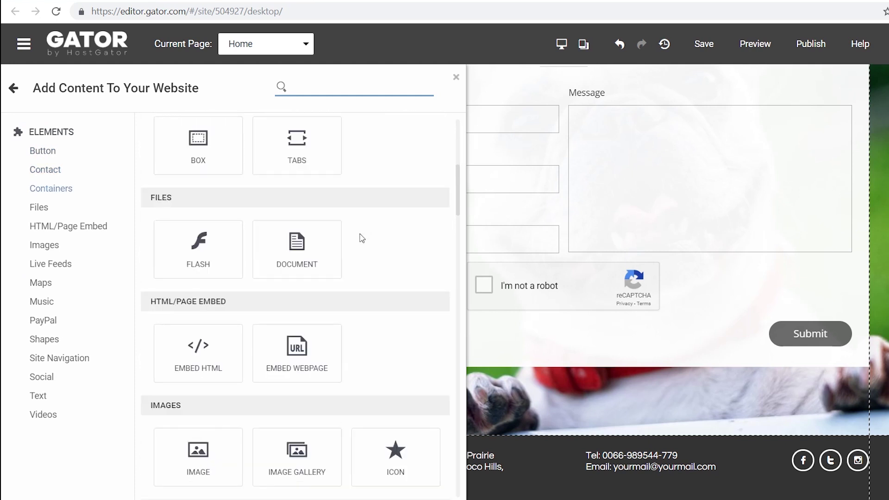
{"action": "scroll", "coordinate": [362, 238], "scroll_direction": "down", "scroll_amount": 5}
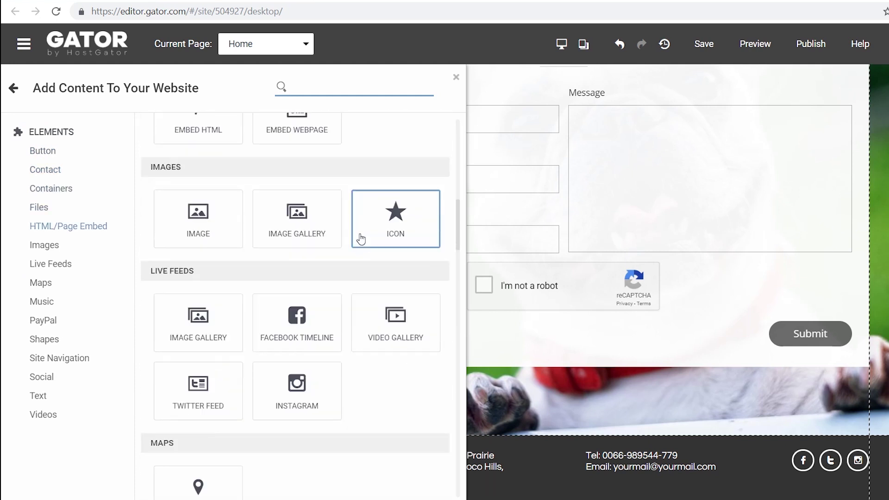
{"action": "scroll", "coordinate": [361, 239], "scroll_direction": "down", "scroll_amount": 1}
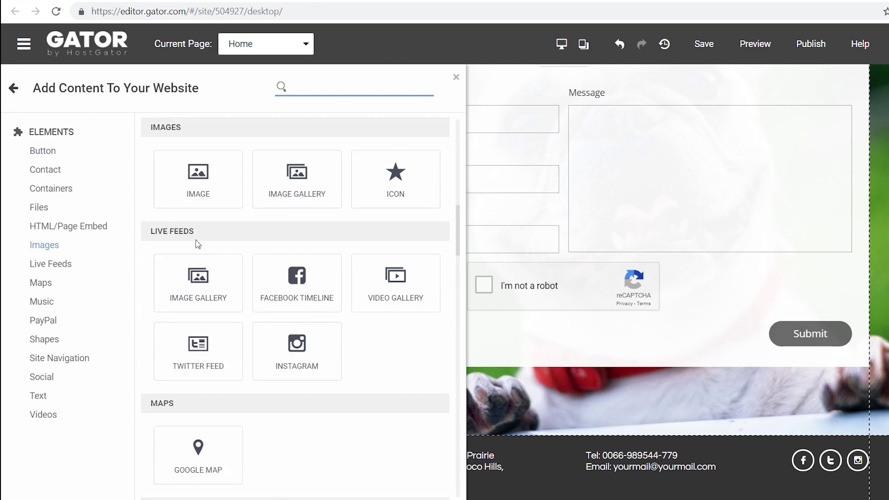
{"action": "left_click_drag", "start_coordinate": [301, 350], "coordinate": [553, 240]}
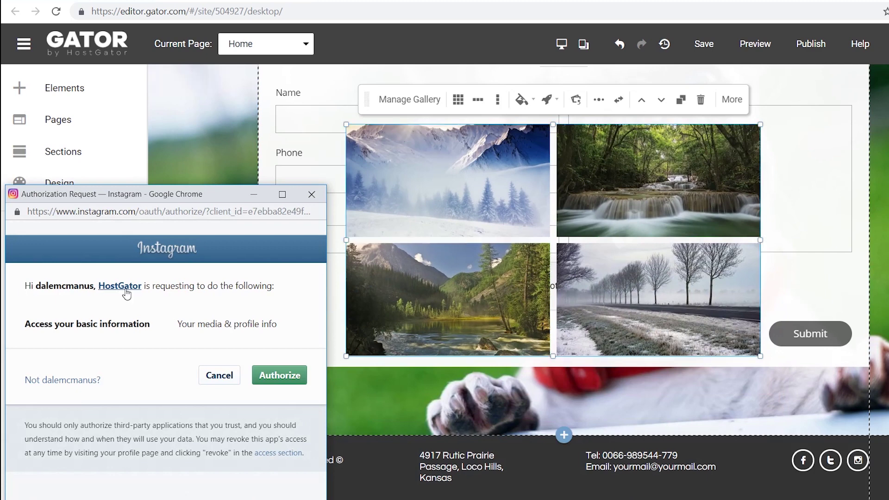
{"action": "left_click_drag", "start_coordinate": [135, 198], "coordinate": [489, 134]}
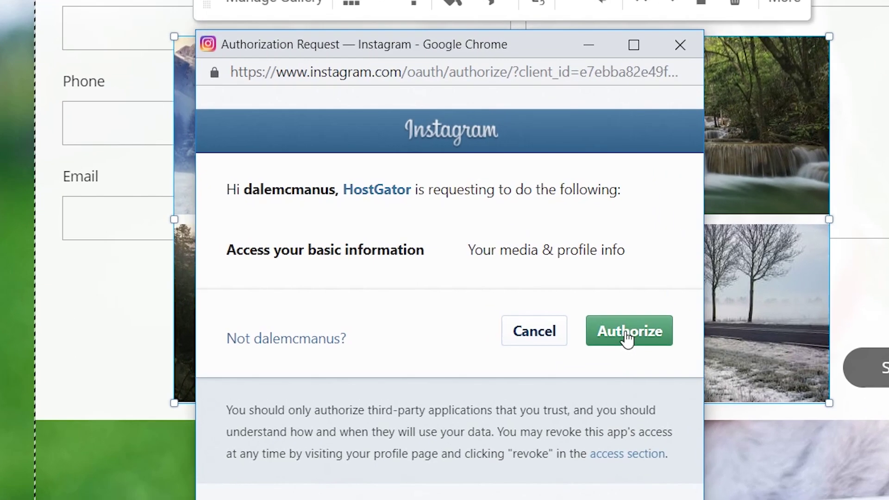
{"action": "left_click", "coordinate": [627, 337]}
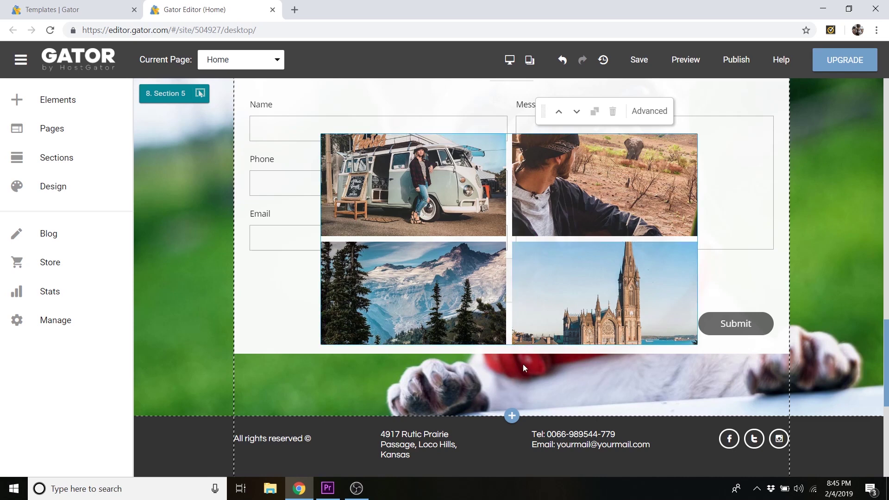
{"action": "scroll", "coordinate": [523, 366], "scroll_direction": "up", "scroll_amount": 5}
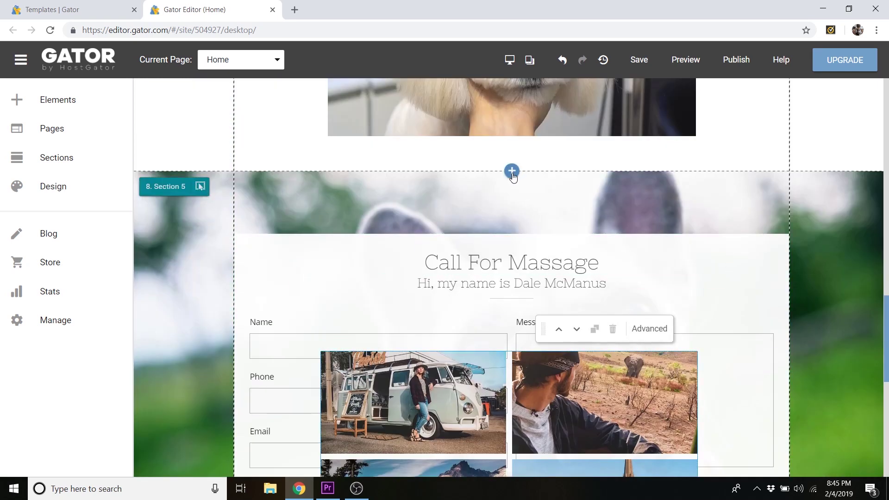
- Insert a Blank section above the contact section and set its Height to 500
{"action": "left_click", "coordinate": [512, 171]}
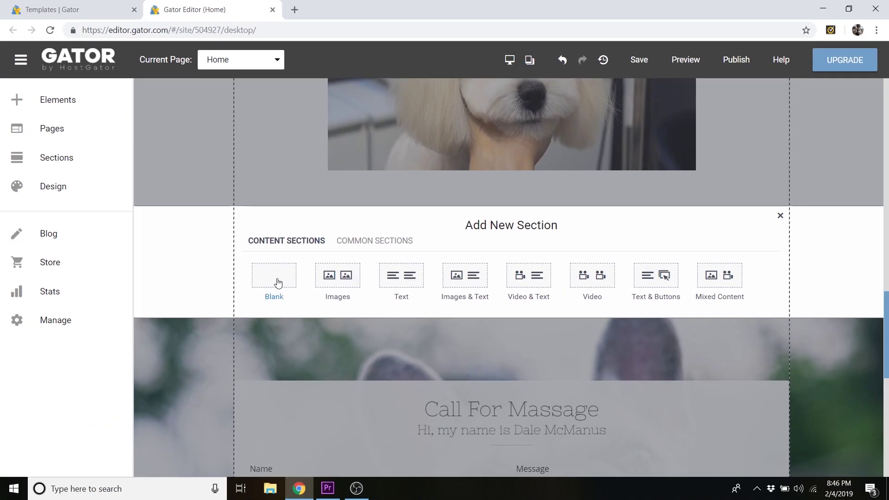
{"action": "left_click", "coordinate": [307, 305]}
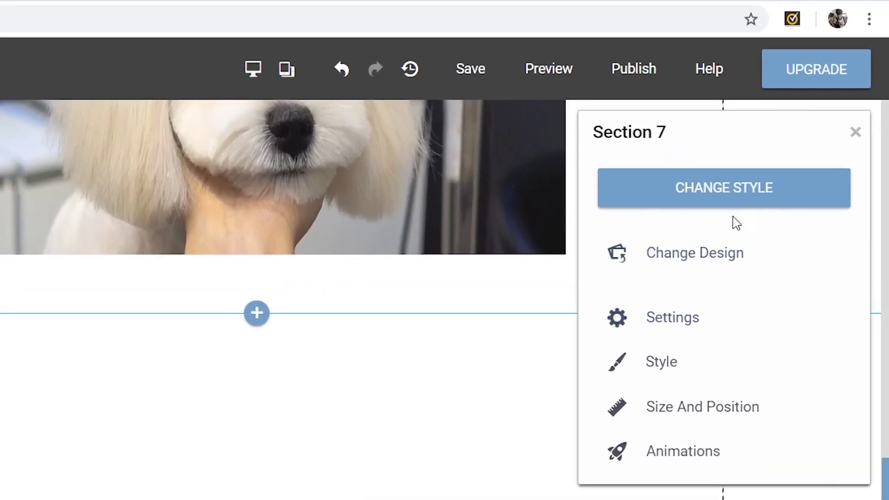
{"action": "left_click", "coordinate": [744, 200]}
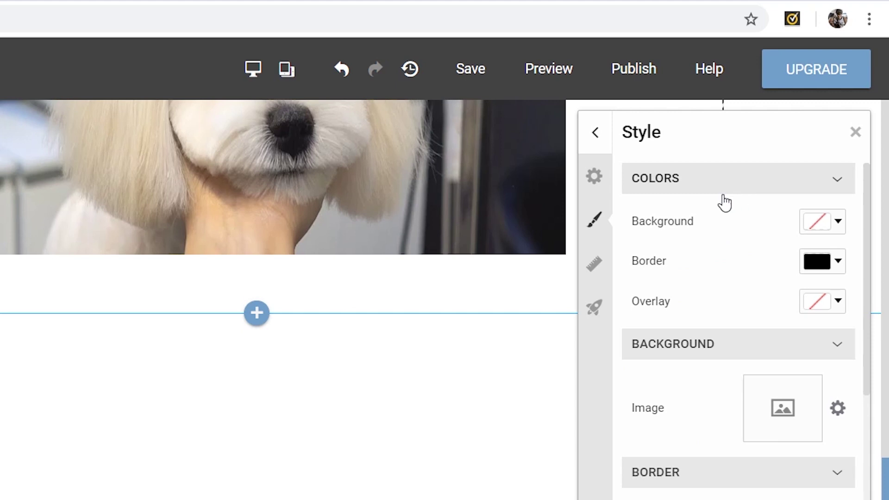
{"action": "left_click", "coordinate": [594, 277]}
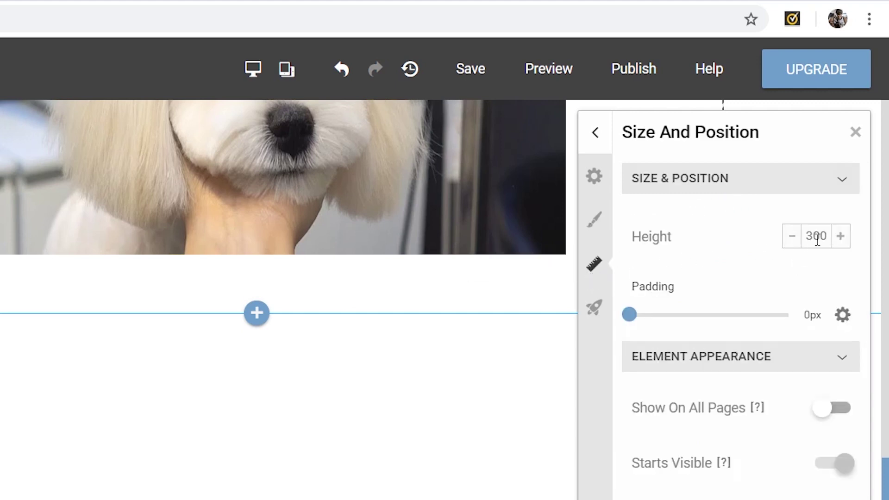
{"action": "left_click_drag", "start_coordinate": [813, 239], "coordinate": [805, 239]}
{"action": "type", "text": "50"}
{"action": "key", "text": "BackSpace"}
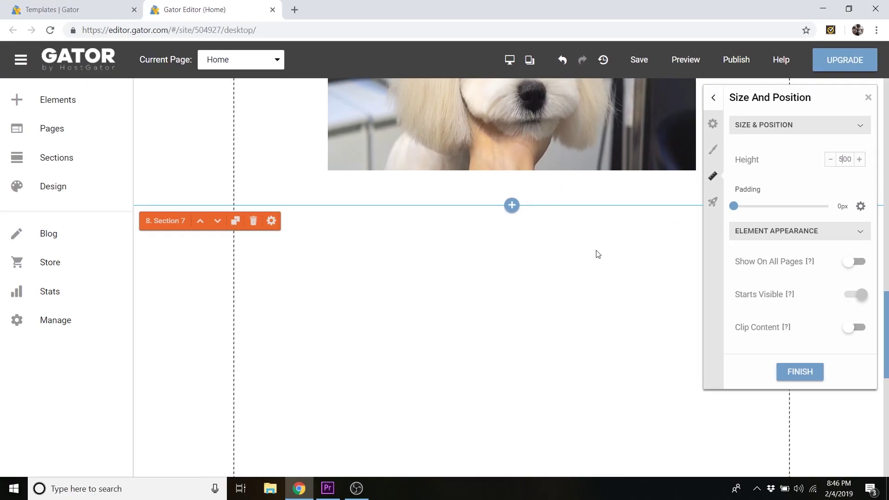
- Move the Instagram gallery into the new blank section
{"action": "scroll", "coordinate": [596, 256], "scroll_direction": "down", "scroll_amount": 3}
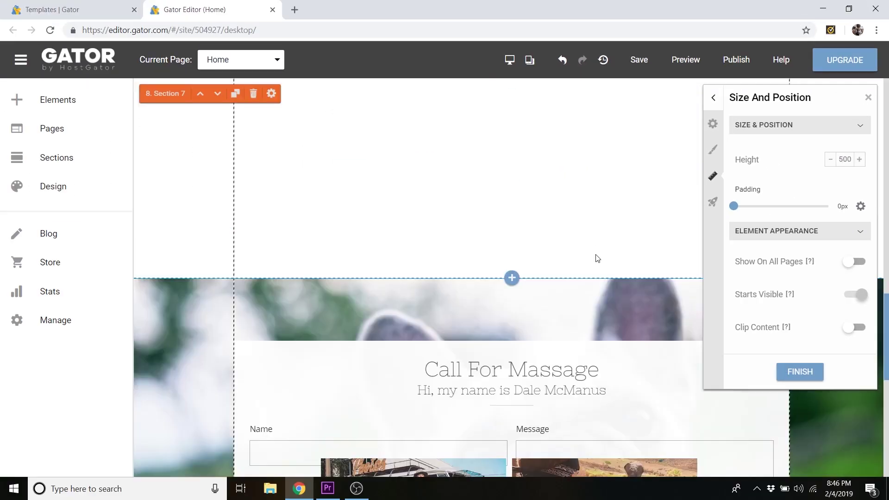
{"action": "scroll", "coordinate": [598, 258], "scroll_direction": "down", "scroll_amount": 5}
{"action": "left_click", "coordinate": [541, 304]}
{"action": "mouse_move", "coordinate": [571, 316]}
{"action": "left_mouse_down"}
{"action": "mouse_move", "coordinate": [569, 145]}
{"action": "mouse_move", "coordinate": [578, 301]}
{"action": "left_mouse_up"}
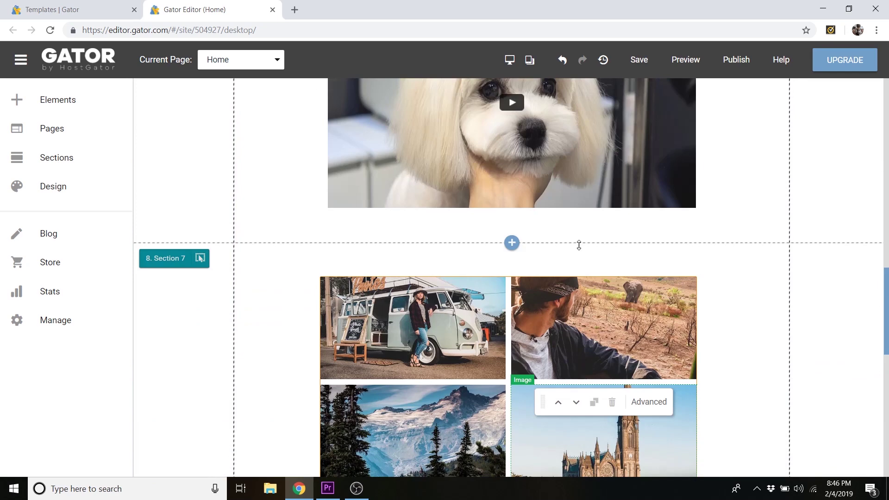
{"action": "scroll", "coordinate": [578, 245], "scroll_direction": "down", "scroll_amount": 2}
{"action": "left_click_drag", "start_coordinate": [568, 209], "coordinate": [577, 226]}
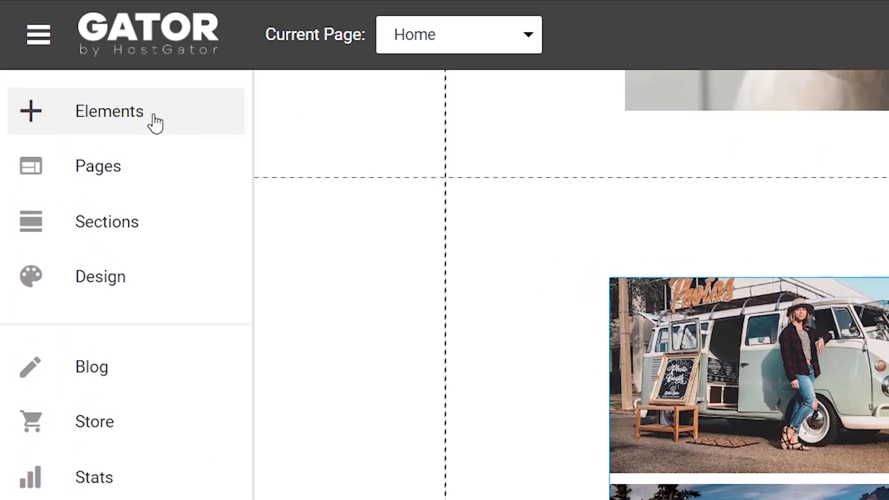
- Add a Heading 3 text element centred above the Instagram gallery
{"action": "left_click", "coordinate": [155, 123]}
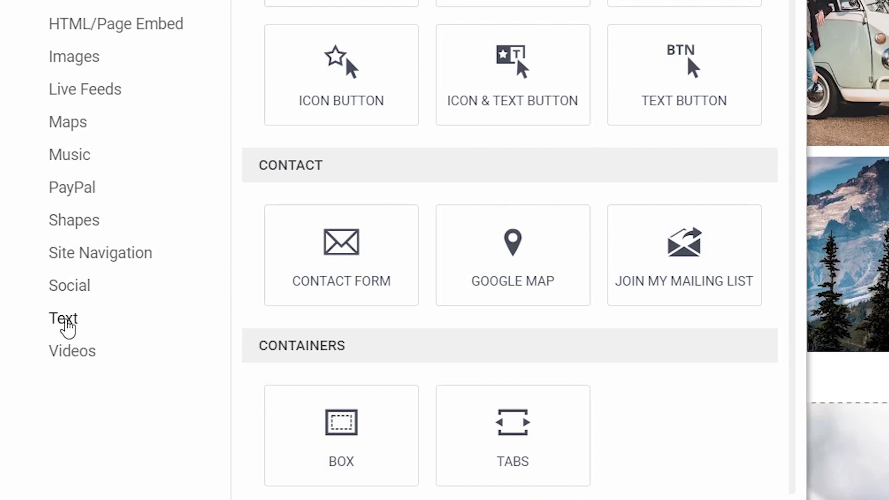
{"action": "left_click", "coordinate": [65, 322]}
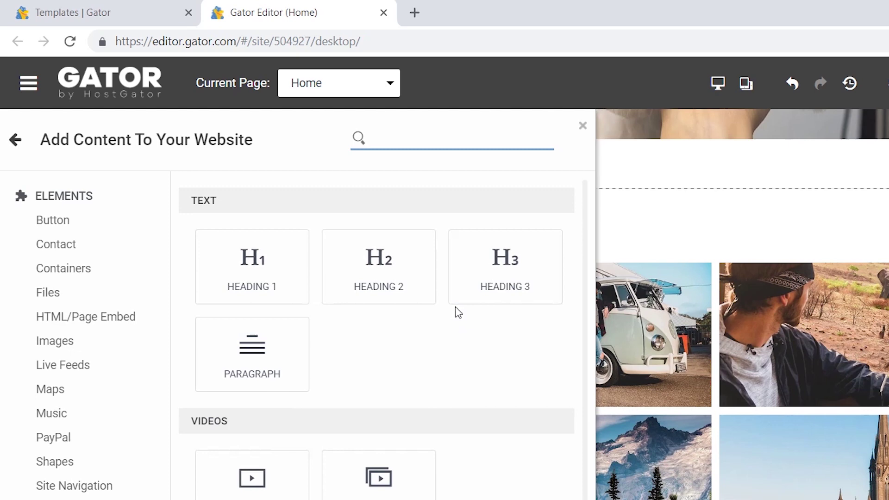
{"action": "left_click_drag", "start_coordinate": [512, 258], "coordinate": [686, 218]}
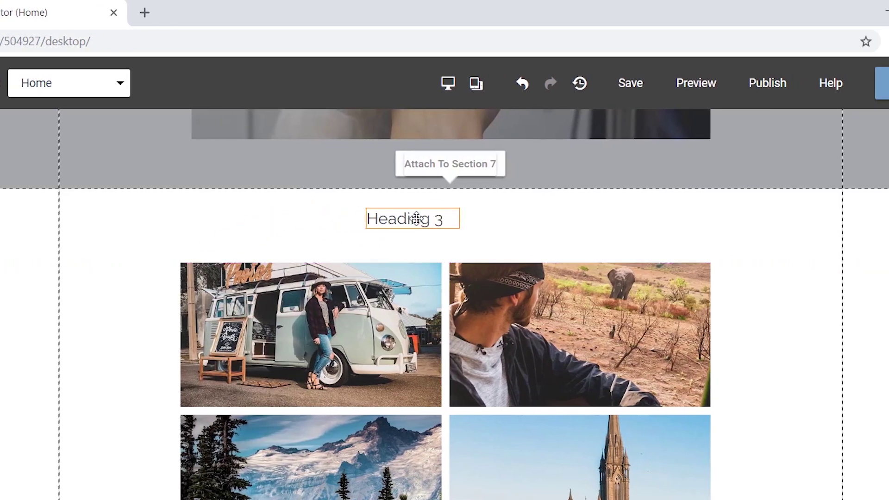
{"action": "left_click_drag", "start_coordinate": [416, 218], "coordinate": [450, 218]}
- Change the heading to 'Follow Me on Insta!' plus the owner's handle, widen it, and raise the gallery
{"action": "triple_click", "coordinate": [449, 218]}
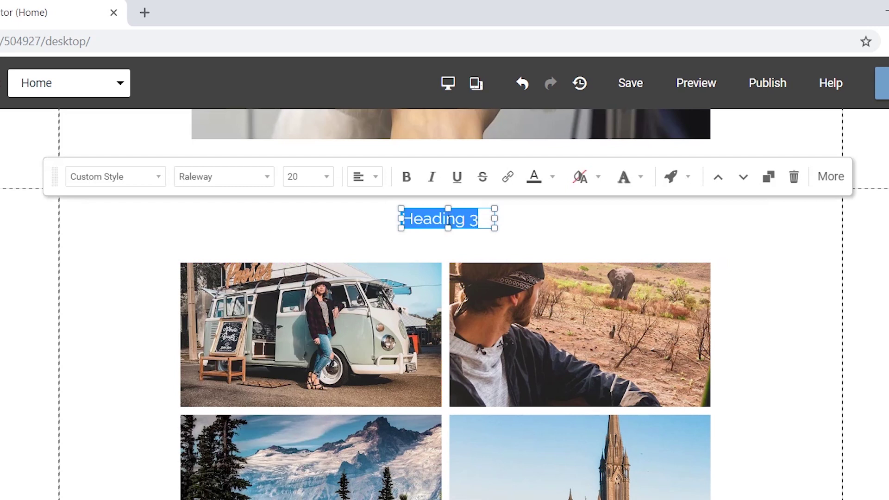
{"action": "type", "text": "Follow Me on Insta"}
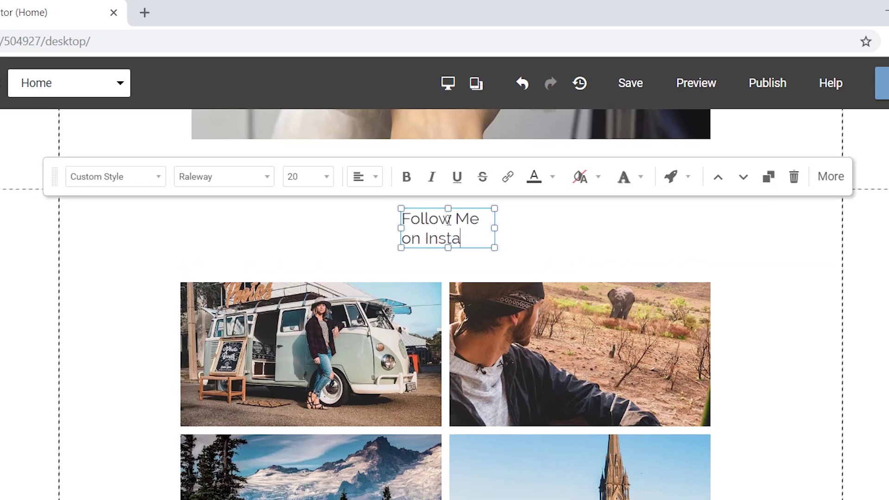
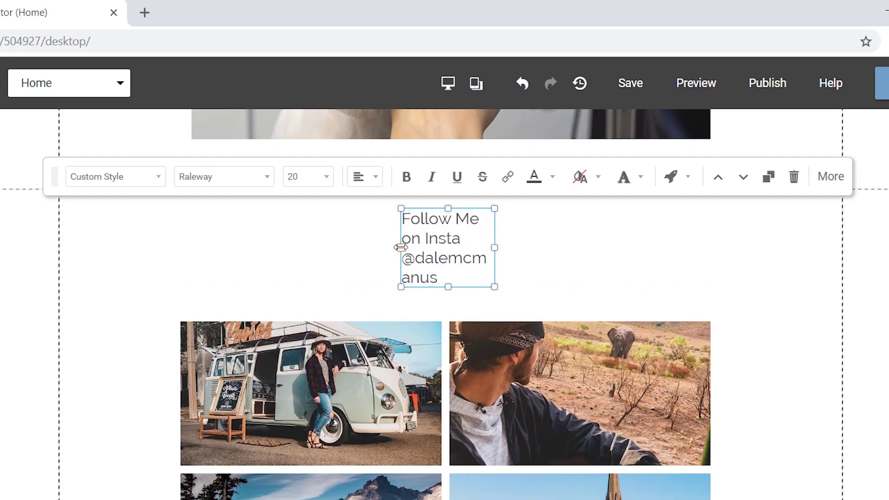
{"action": "left_click_drag", "start_coordinate": [401, 247], "coordinate": [331, 247]}
{"action": "left_click_drag", "start_coordinate": [495, 248], "coordinate": [605, 252]}
{"action": "left_click", "coordinate": [475, 220]}
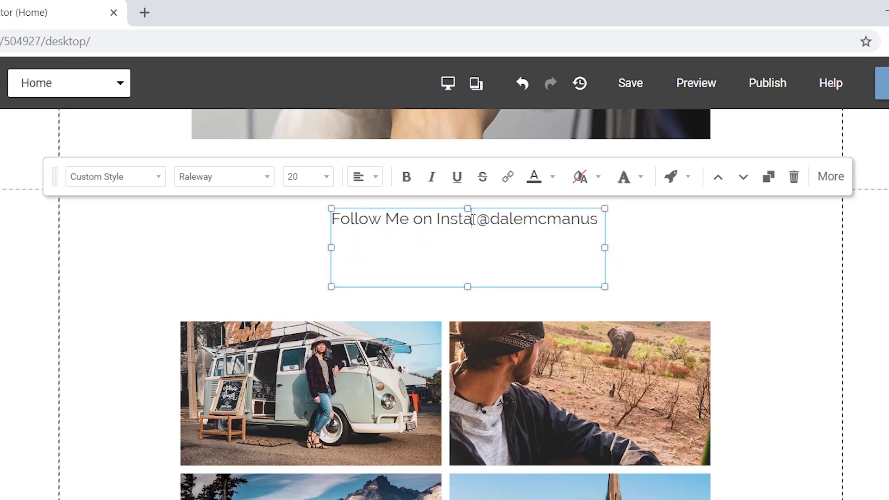
{"action": "type", "text": "!"}
{"action": "left_click", "coordinate": [653, 253]}
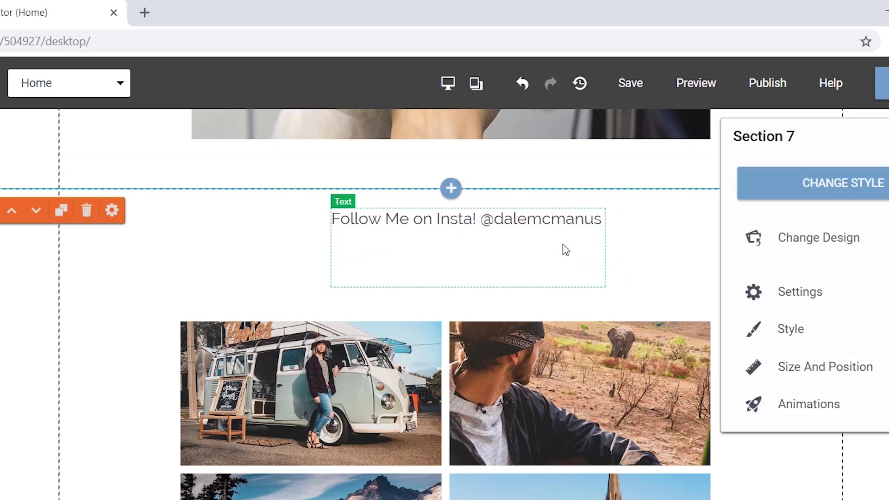
{"action": "left_click", "coordinate": [554, 401]}
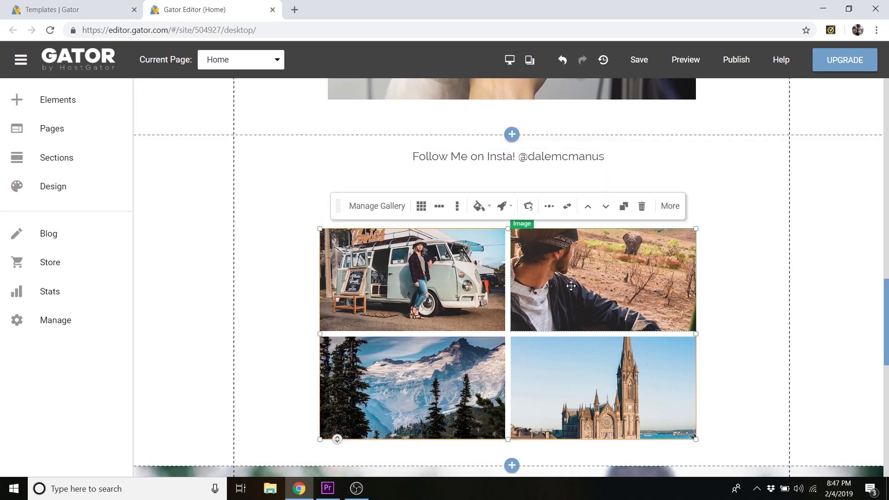
{"action": "left_click_drag", "start_coordinate": [571, 286], "coordinate": [565, 247]}
- Lower the Instagram section's Height from 572 to 503 under Size And Position
{"action": "left_click", "coordinate": [713, 155]}
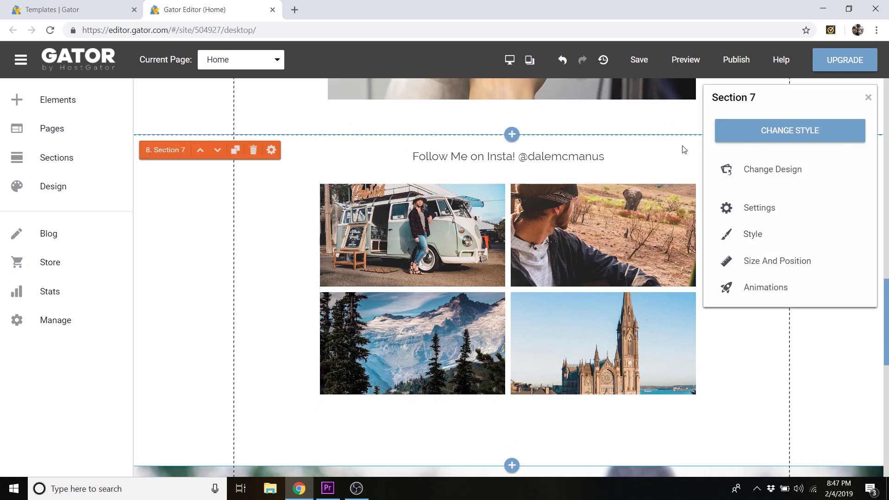
{"action": "left_click", "coordinate": [777, 139]}
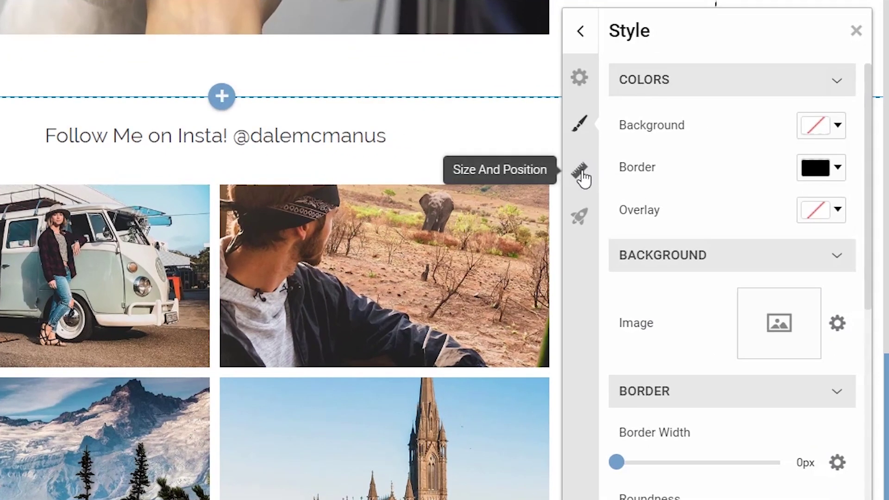
{"action": "left_click", "coordinate": [713, 177]}
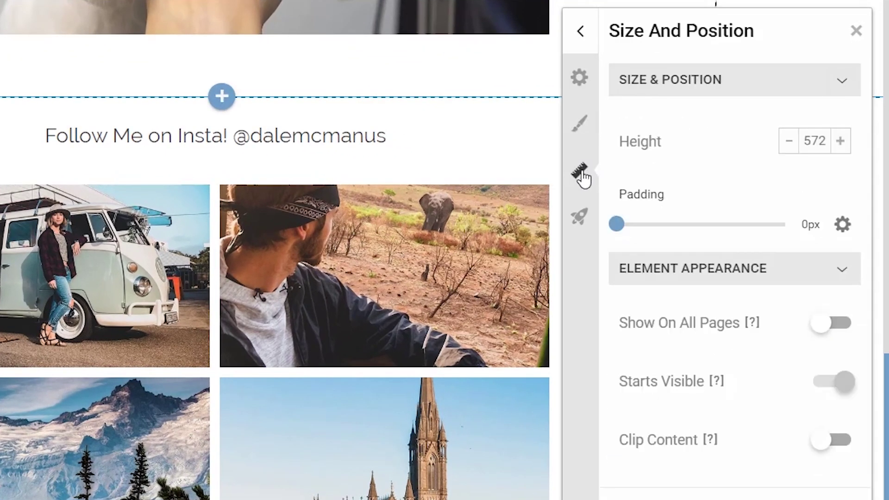
{"action": "left_click", "coordinate": [789, 141]}
{"action": "left_click", "coordinate": [789, 142]}
{"action": "left_click", "coordinate": [788, 141]}
{"action": "left_click", "coordinate": [789, 141]}
{"action": "left_click", "coordinate": [789, 142]}
{"action": "left_click", "coordinate": [789, 141]}
{"action": "left_click", "coordinate": [789, 141]}
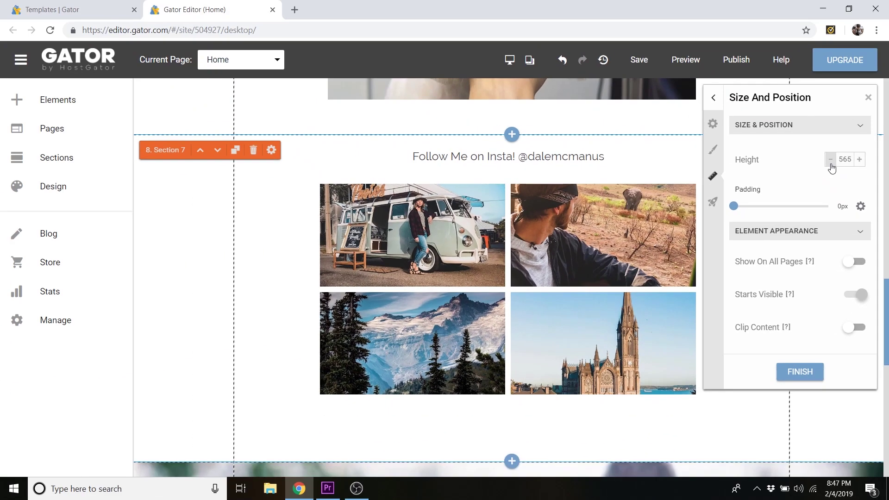
{"action": "left_click_drag", "start_coordinate": [831, 162], "coordinate": [830, 163]}
{"action": "left_click", "coordinate": [868, 98]}
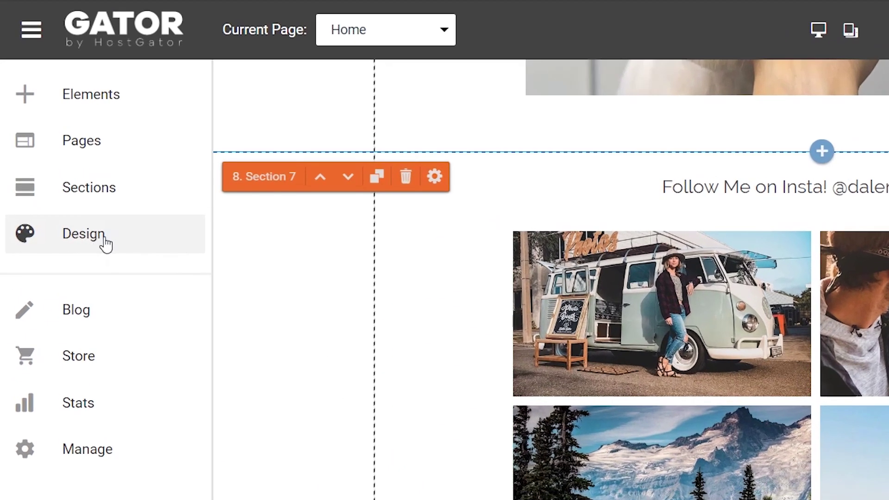
{"action": "left_click", "coordinate": [103, 244]}
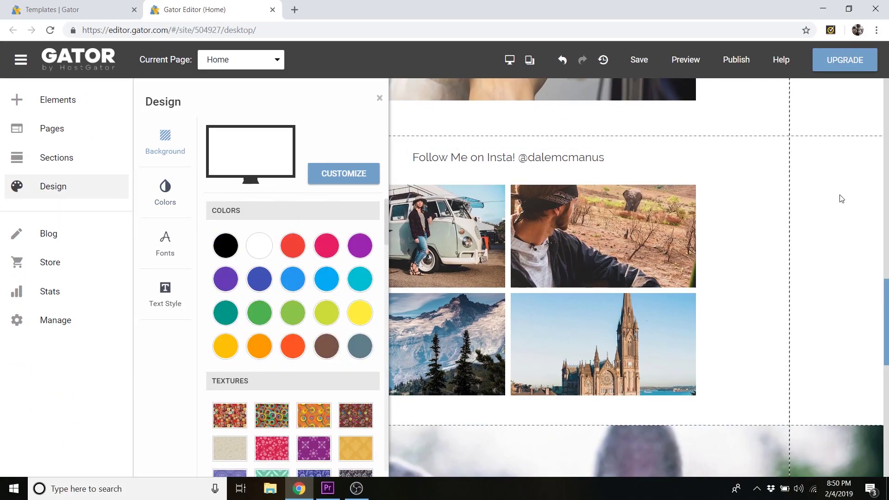
{"action": "left_click", "coordinate": [292, 245]}
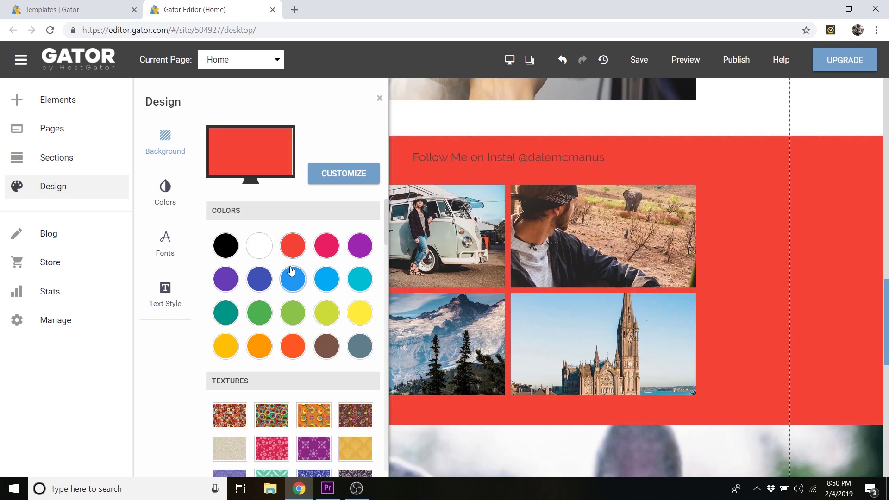
{"action": "scroll", "coordinate": [695, 268], "scroll_direction": "down", "scroll_amount": 2}
{"action": "scroll", "coordinate": [445, 306], "scroll_direction": "up", "scroll_amount": 2}
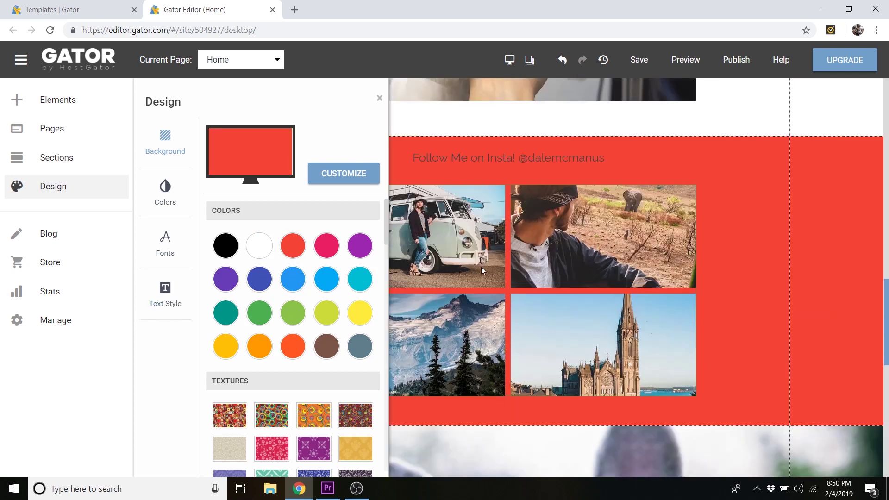
{"action": "left_click", "coordinate": [275, 417]}
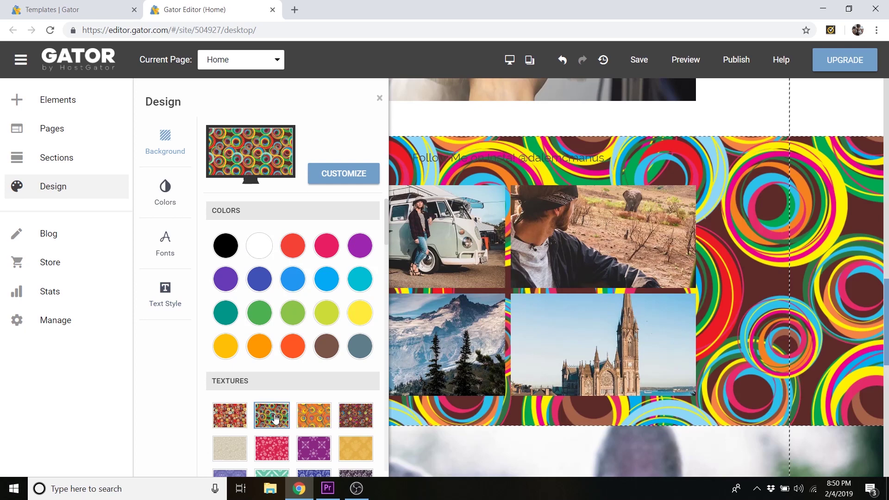
{"action": "scroll", "coordinate": [308, 357], "scroll_direction": "down", "scroll_amount": 4}
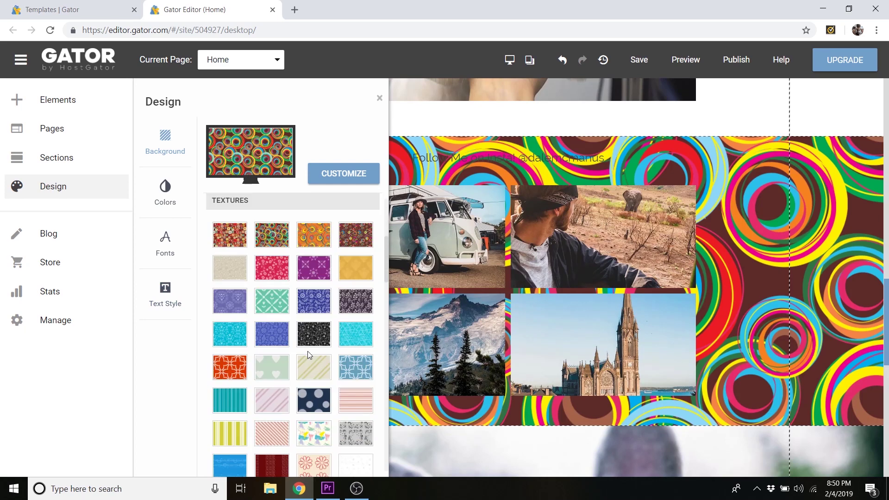
{"action": "scroll", "coordinate": [296, 338], "scroll_direction": "down", "scroll_amount": 1}
{"action": "scroll", "coordinate": [283, 320], "scroll_direction": "up", "scroll_amount": 5}
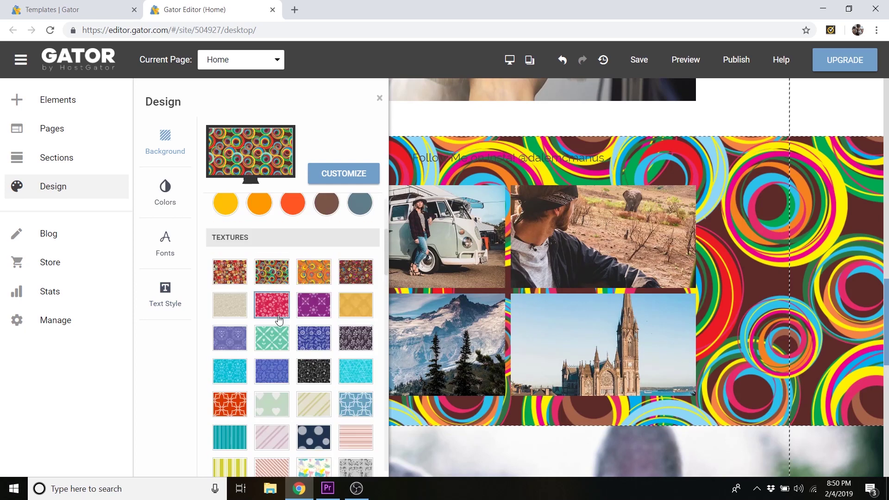
{"action": "left_click", "coordinate": [251, 256]}
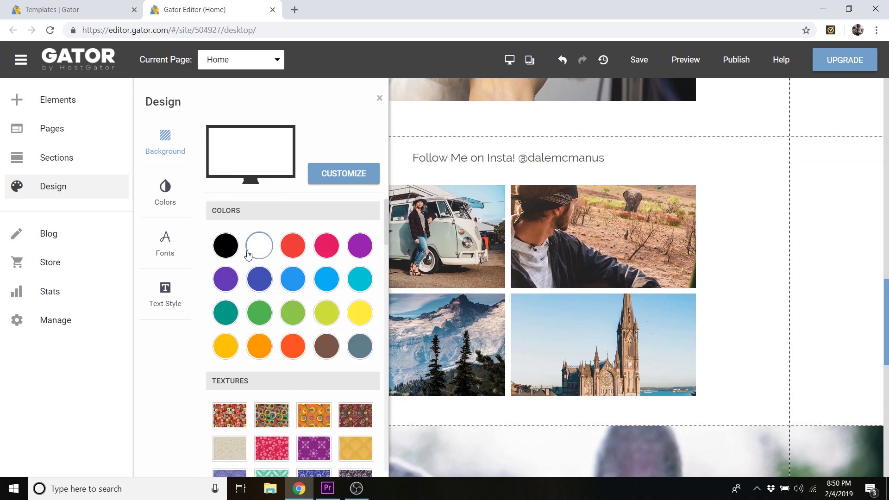
{"action": "left_click", "coordinate": [378, 101]}
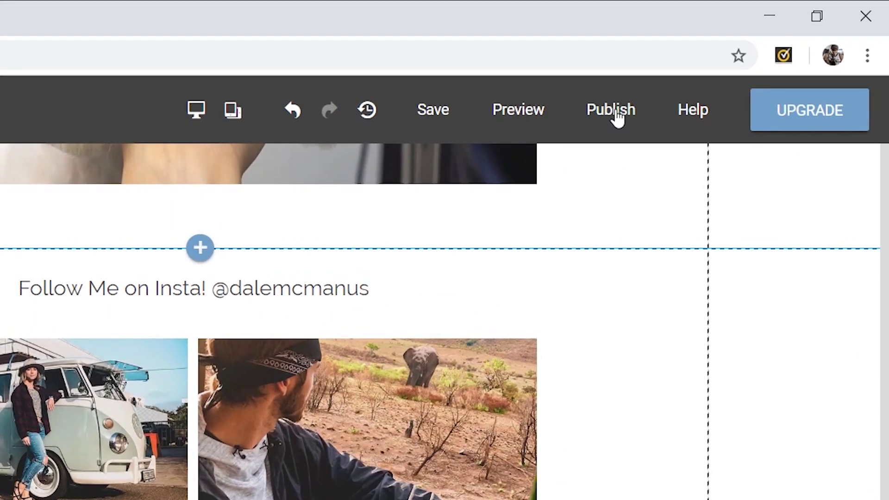
- Publish the site live to mydopedomain.gator.site
{"action": "left_click", "coordinate": [617, 115]}
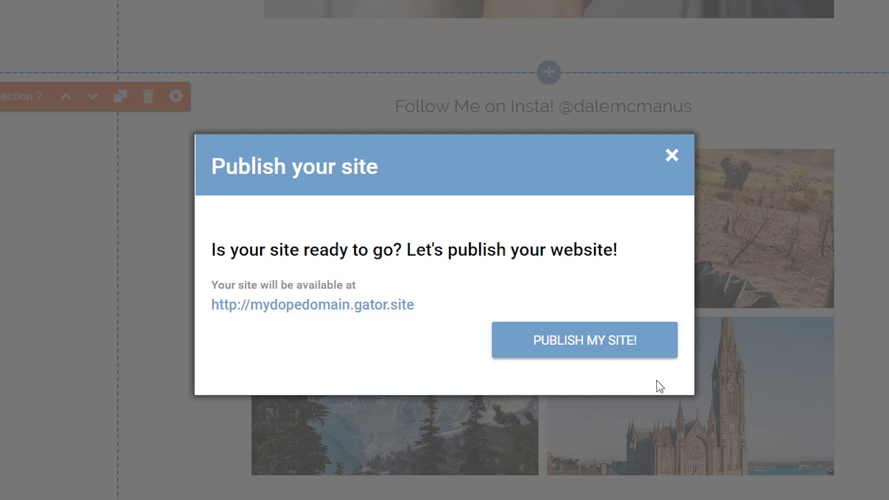
{"action": "left_click", "coordinate": [614, 355]}
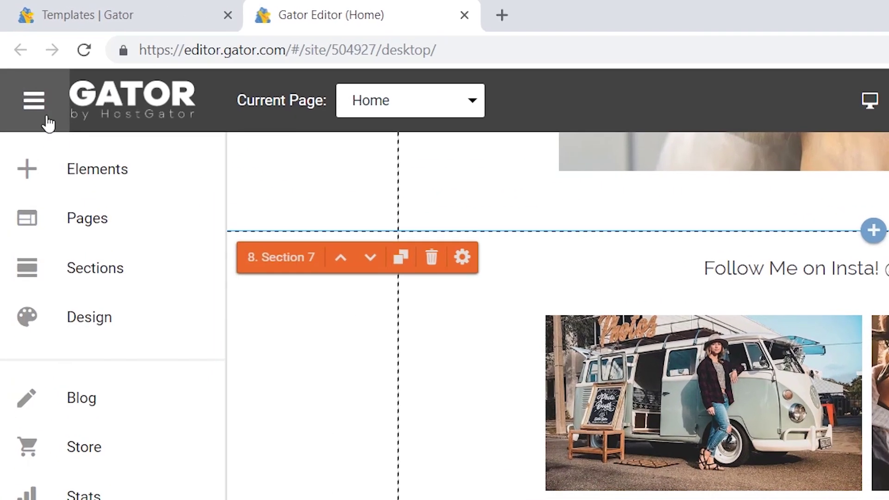
- Go to Manage Sites and start claiming the free included domain from the banner
{"action": "left_click", "coordinate": [48, 123]}
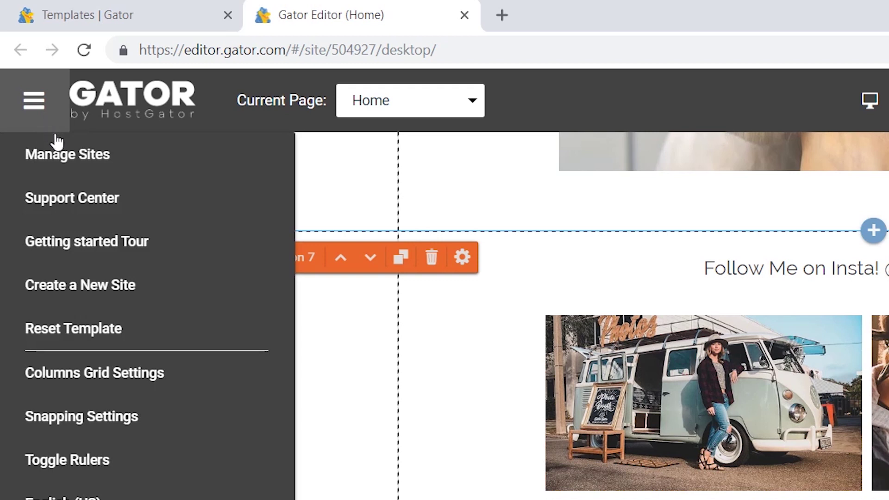
{"action": "left_click", "coordinate": [70, 161]}
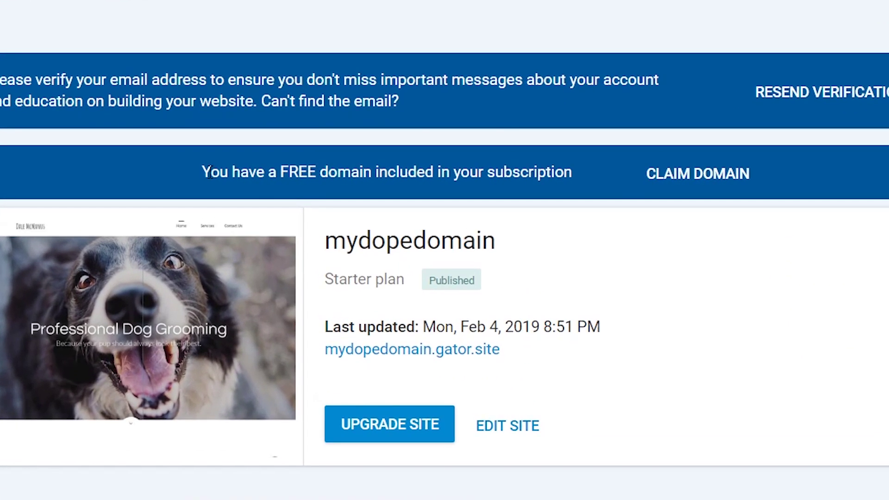
{"action": "left_click_drag", "start_coordinate": [209, 173], "coordinate": [356, 182]}
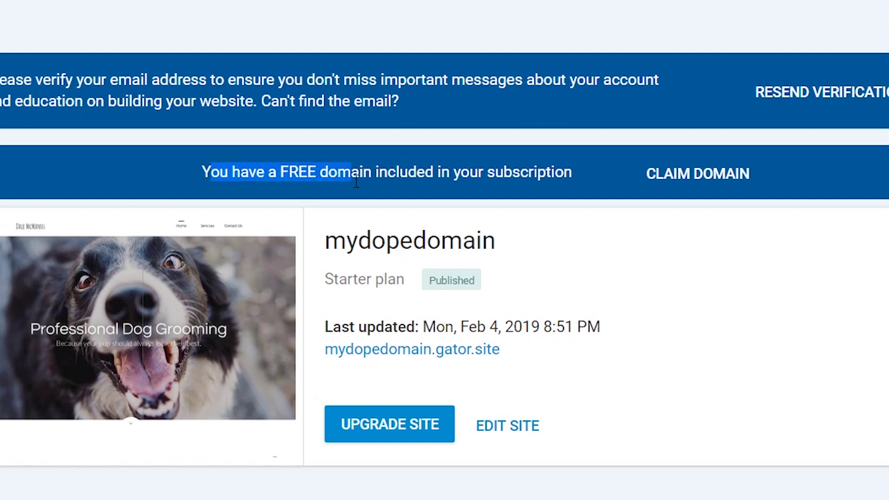
{"action": "left_click", "coordinate": [394, 175]}
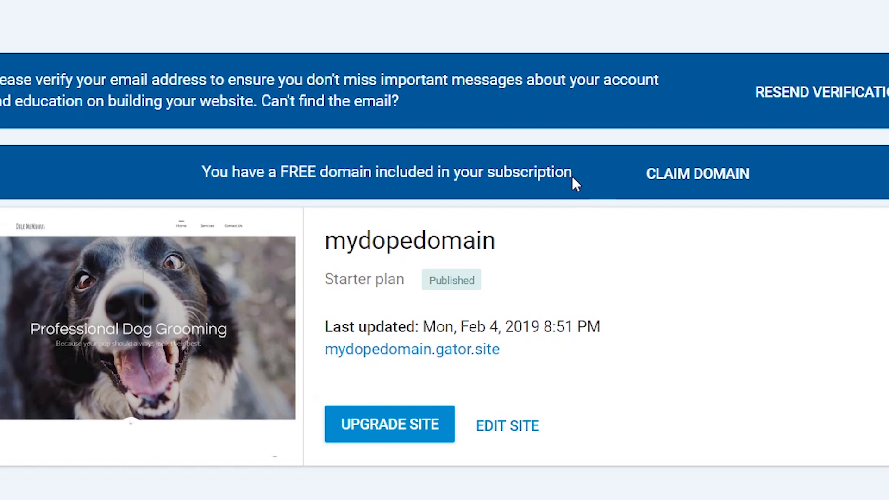
{"action": "left_click", "coordinate": [704, 180]}
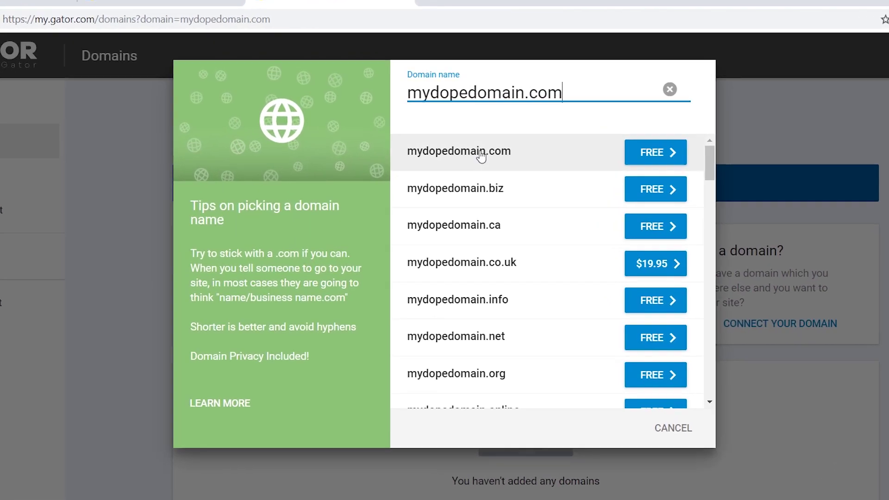
- Register mydopedomain.com free for the first year at $0.00 and finish the order
{"action": "left_click", "coordinate": [456, 137]}
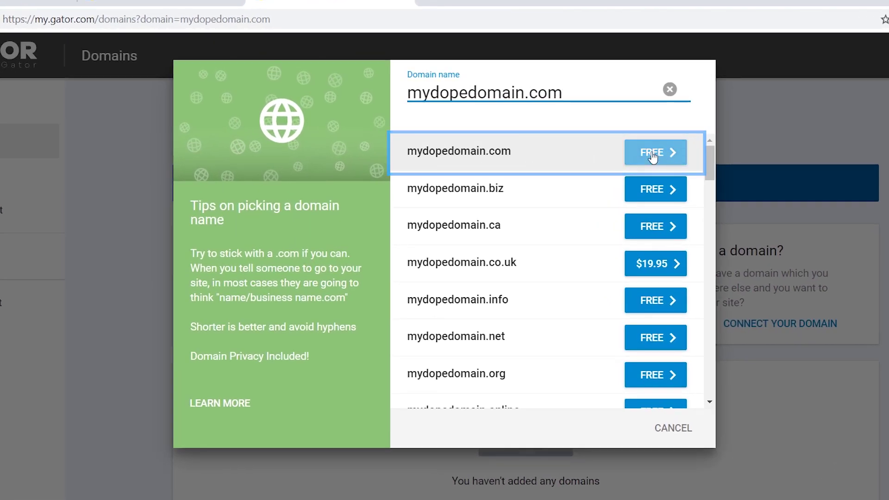
{"action": "left_click", "coordinate": [653, 155]}
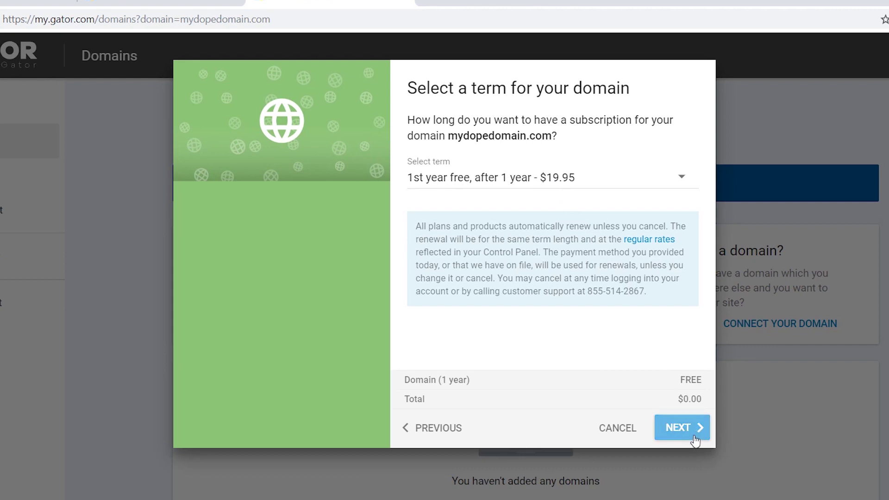
{"action": "left_click", "coordinate": [692, 436]}
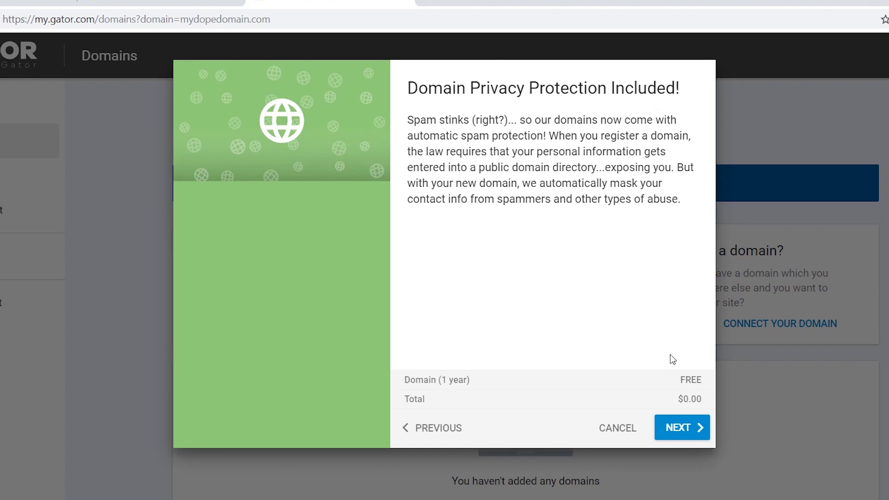
{"action": "left_click", "coordinate": [680, 428]}
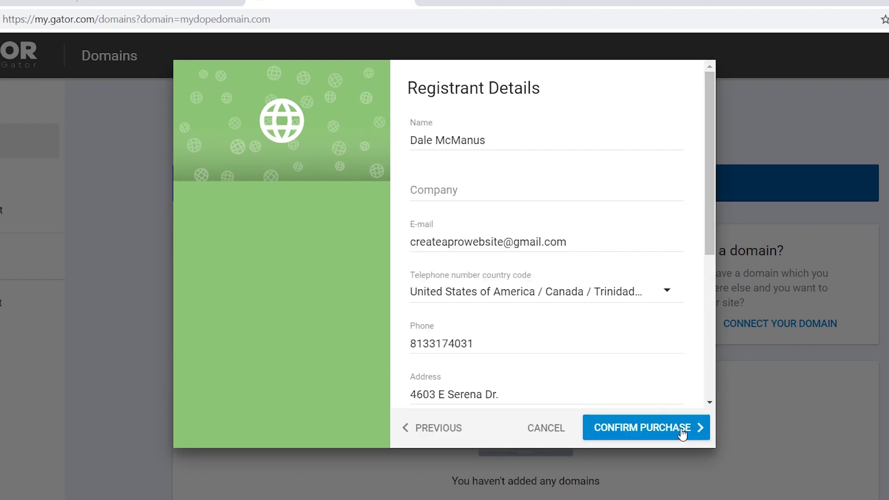
{"action": "left_click", "coordinate": [681, 430]}
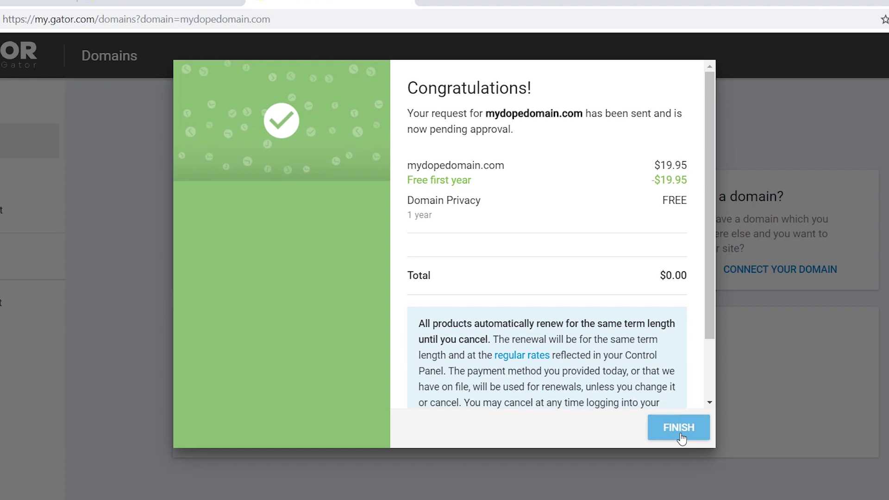
{"action": "left_click", "coordinate": [680, 434]}
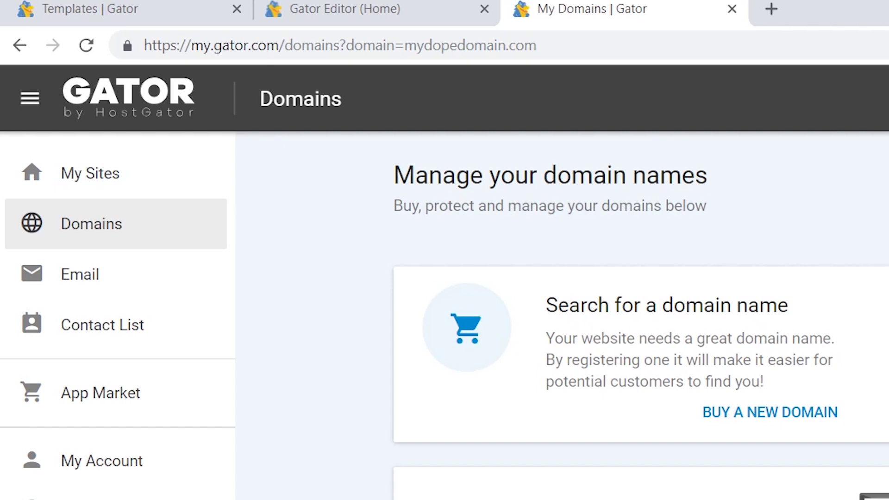
- Review My Sites and the Domains list showing mydopedomain.com, then start a blank browser tab
{"action": "left_click", "coordinate": [109, 193]}
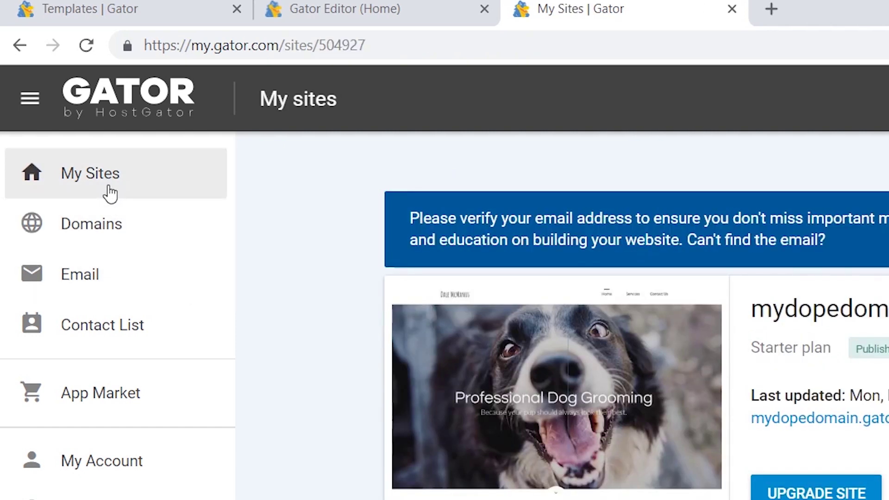
{"action": "left_click", "coordinate": [117, 223]}
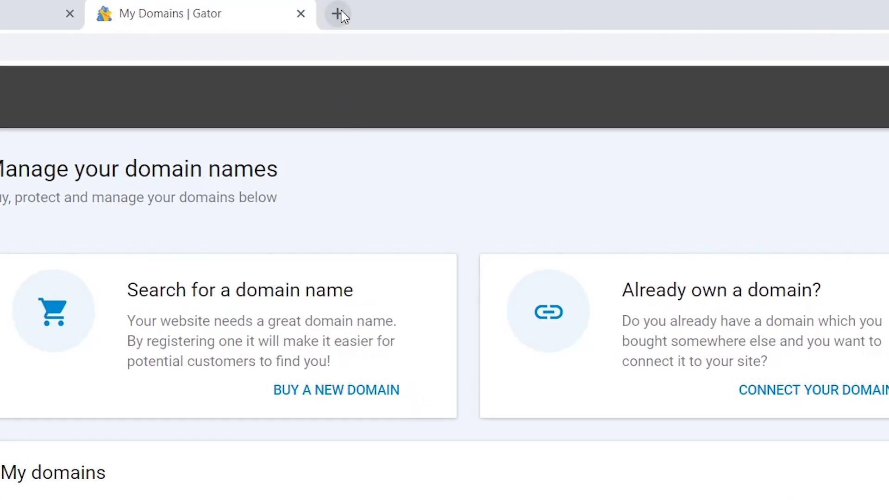
{"action": "left_click", "coordinate": [339, 1]}
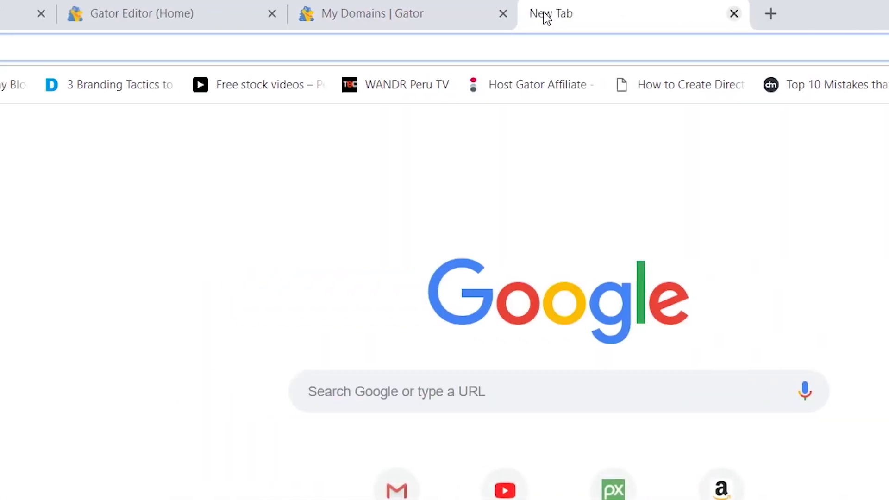
- Load mydopedomain.com and scroll the live Professional Dog Grooming site down to its contact form
{"action": "type", "text": "mydope"}
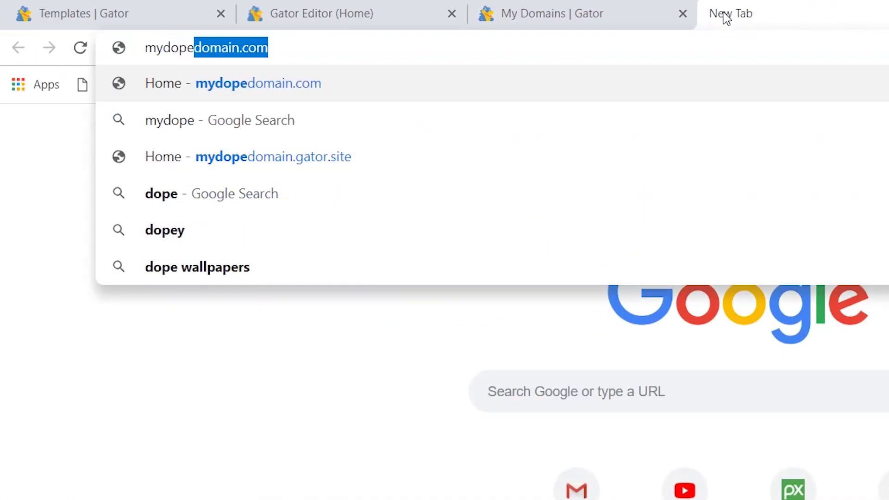
{"action": "type", "text": "domain.c"}
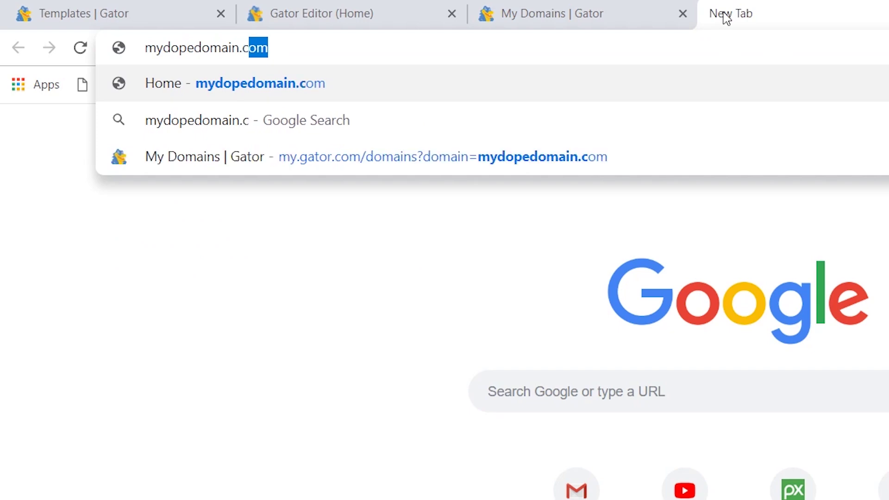
{"action": "key", "text": "Return"}
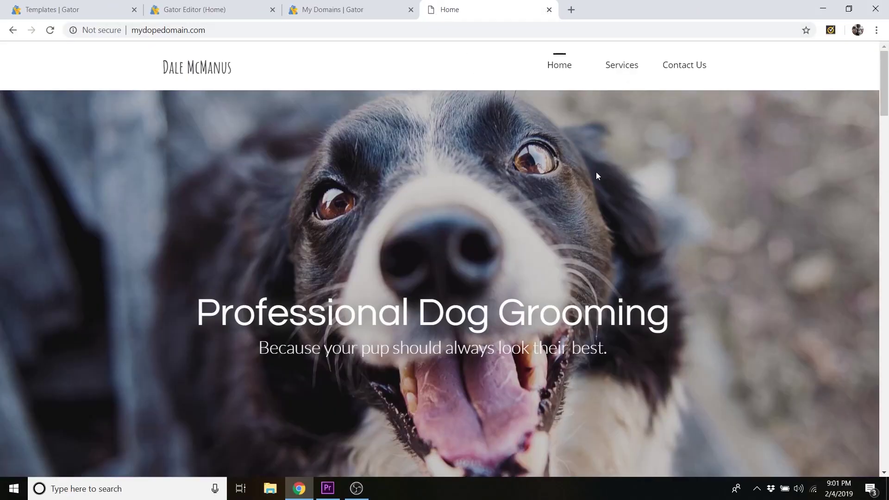
{"action": "scroll", "coordinate": [596, 171], "scroll_direction": "down", "scroll_amount": 5}
{"action": "scroll", "coordinate": [593, 173], "scroll_direction": "down", "scroll_amount": 20}
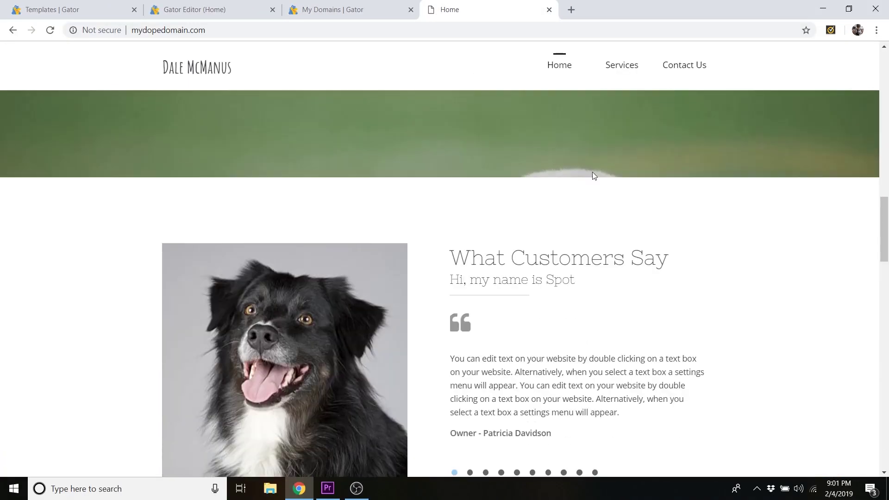
{"action": "scroll", "coordinate": [593, 178], "scroll_direction": "down", "scroll_amount": 15}
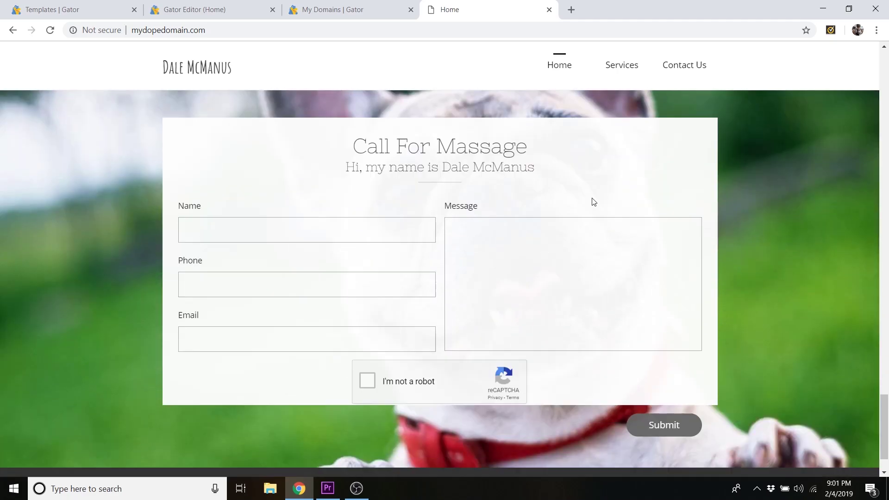